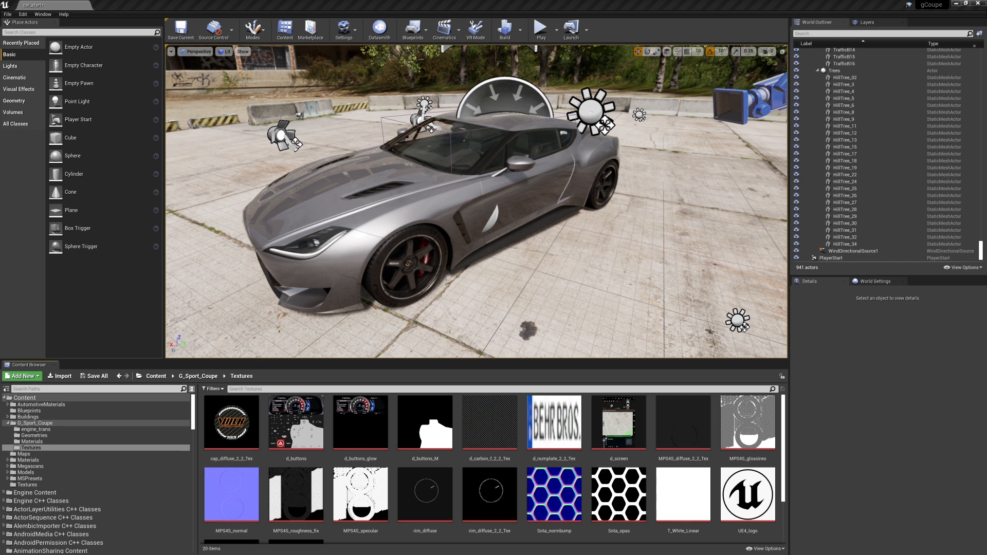
Step: Import Star.png from the _Import folder into the G_Sport_Coupe Textures folder
drag(986, 44, 672, 79)
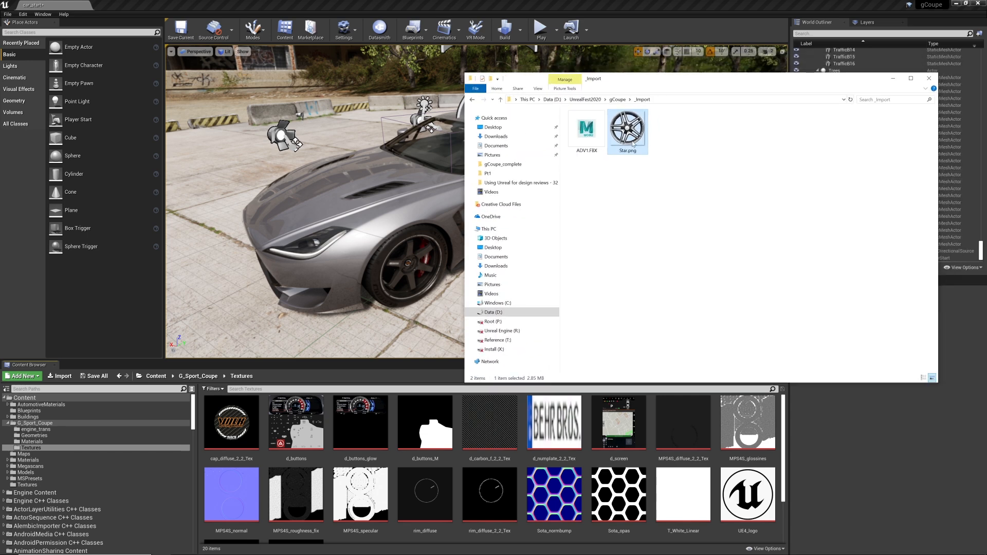
drag(633, 144, 652, 535)
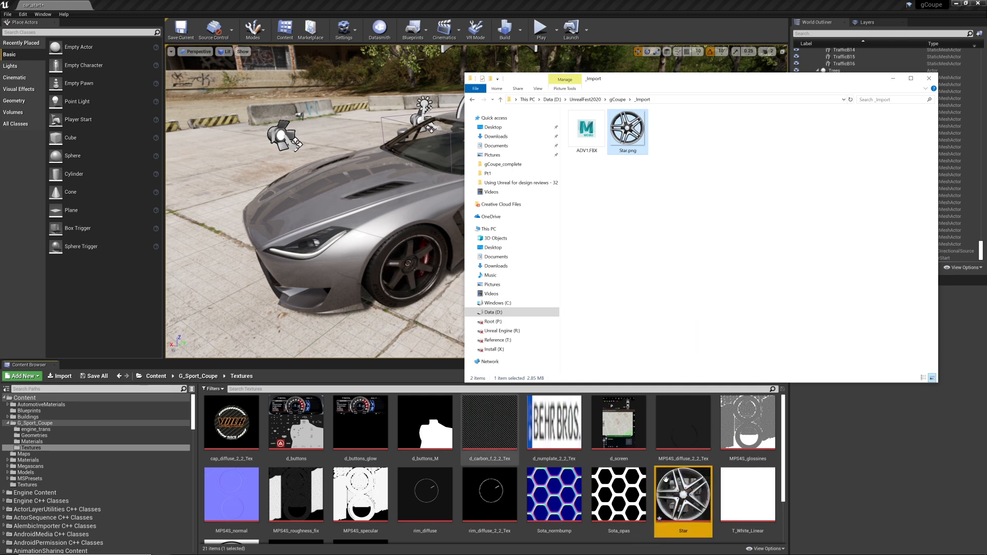
drag(663, 78, 986, 62)
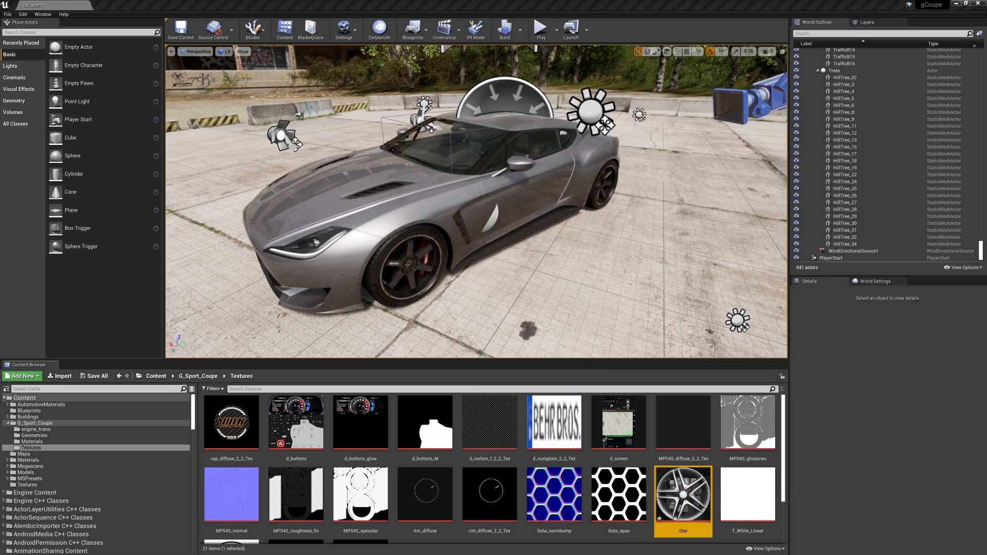
Step: Open the Star texture to inspect the whole wheel image and its transparent areas, and save and close it
double_click(692, 539)
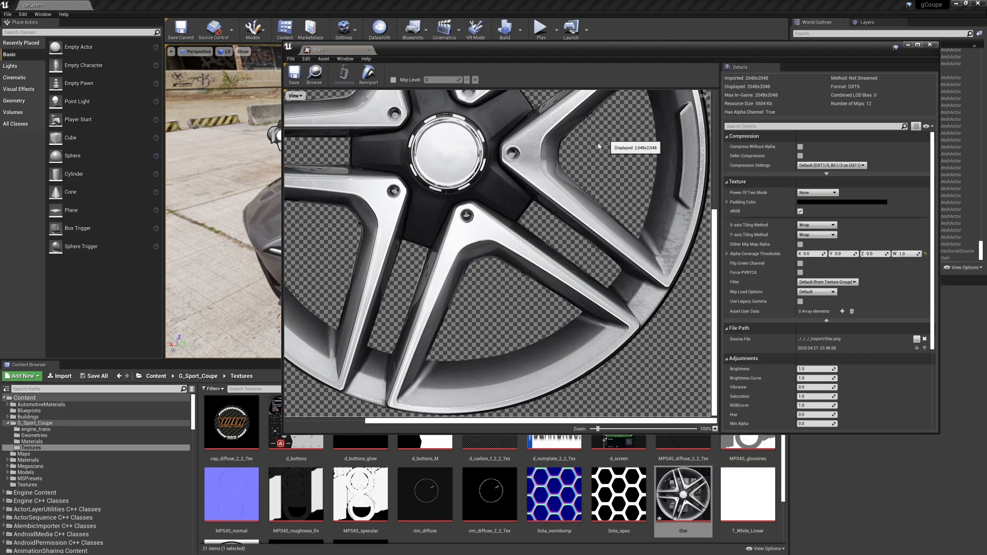
scroll(597, 164, down, 2)
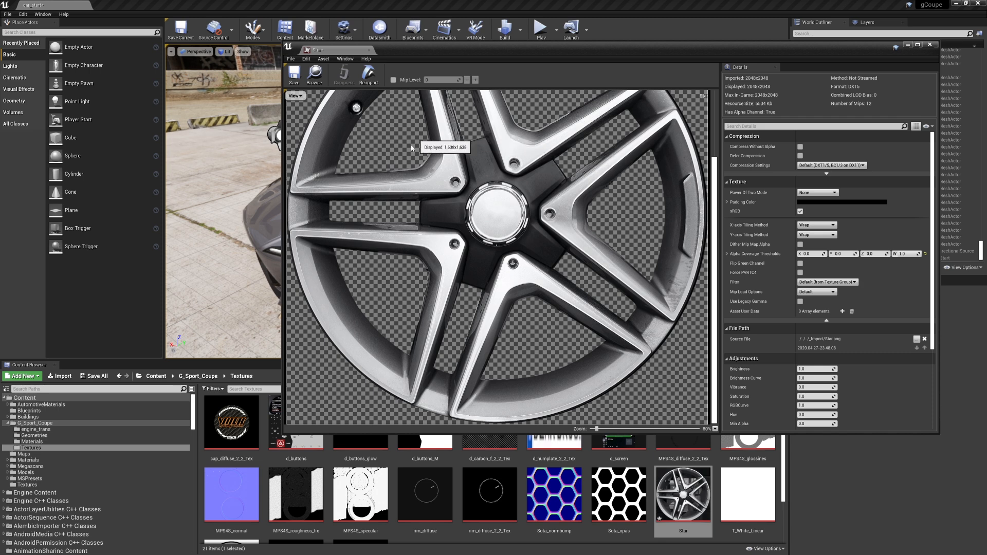
scroll(389, 304, down, 1)
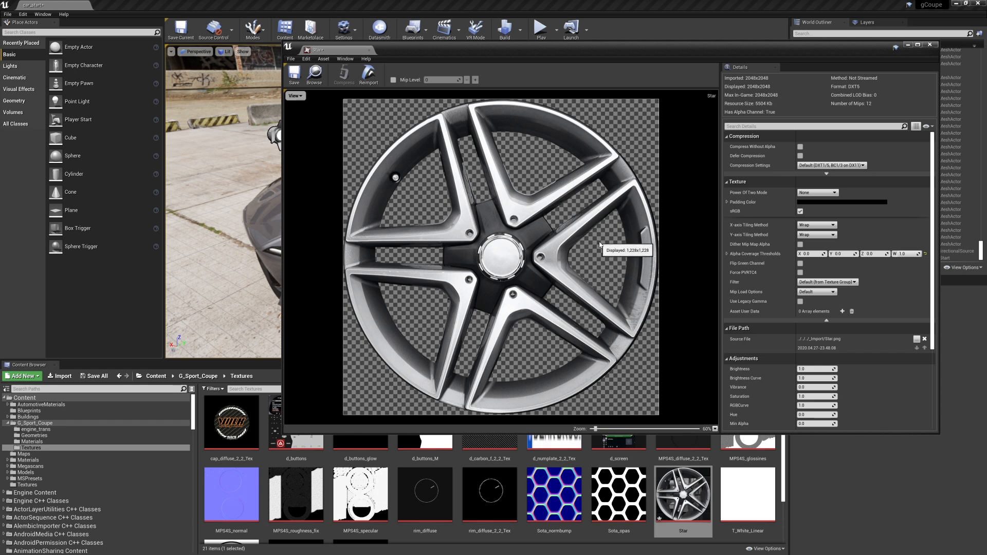
scroll(510, 251, down, 3)
scroll(509, 251, up, 2)
scroll(509, 251, up, 2)
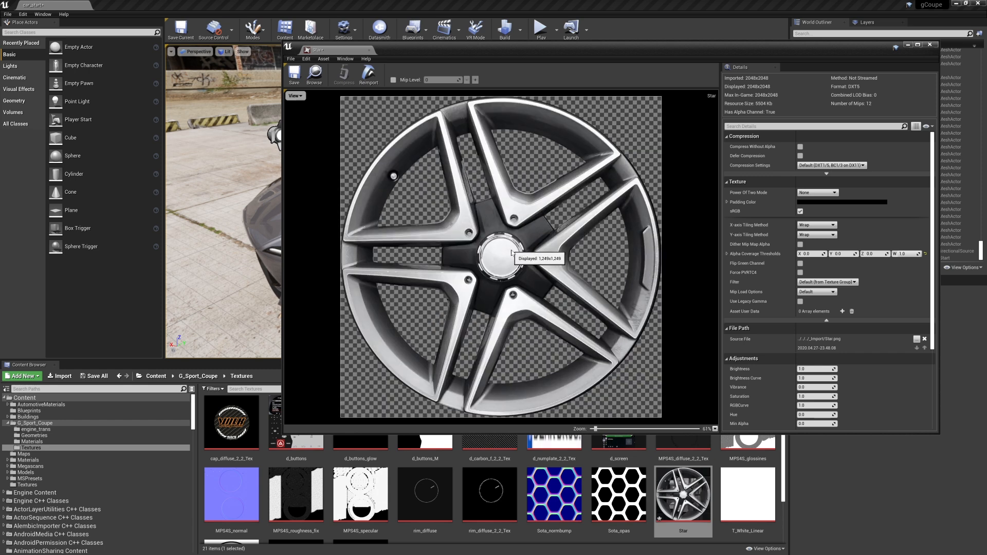
scroll(509, 251, down, 2)
scroll(509, 251, up, 3)
scroll(552, 258, down, 3)
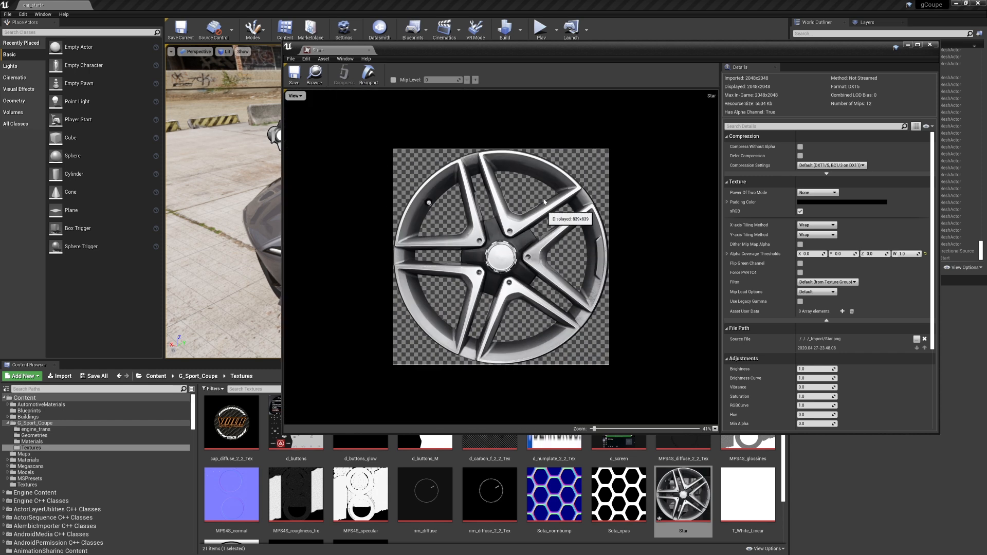
click(294, 75)
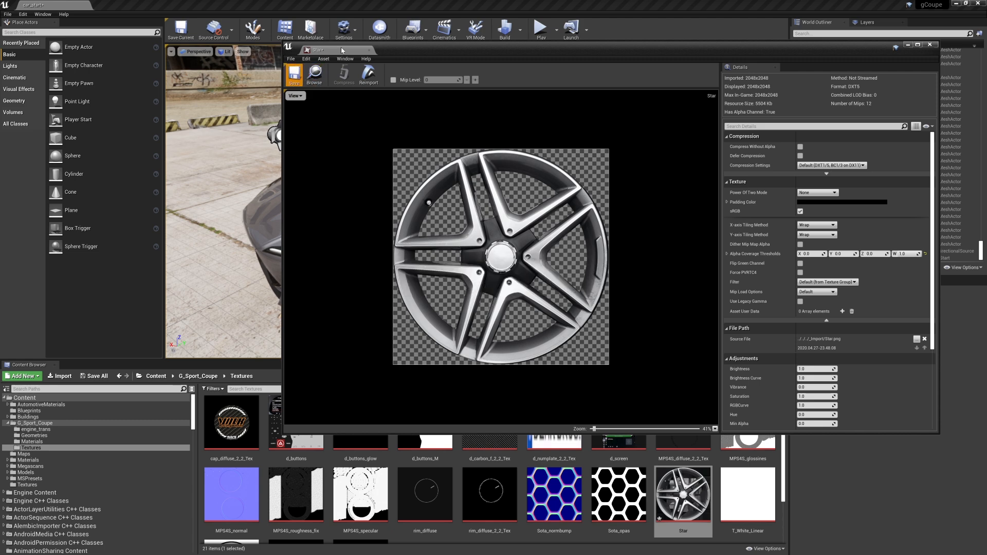
click(369, 50)
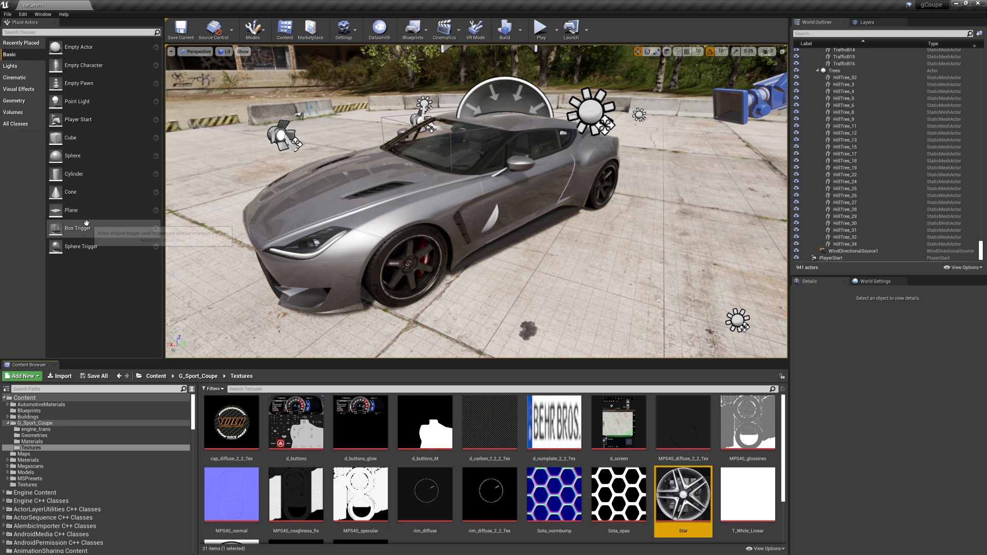
Step: Place a basic Plane in the level on the ground beside the car's door
drag(72, 209, 612, 303)
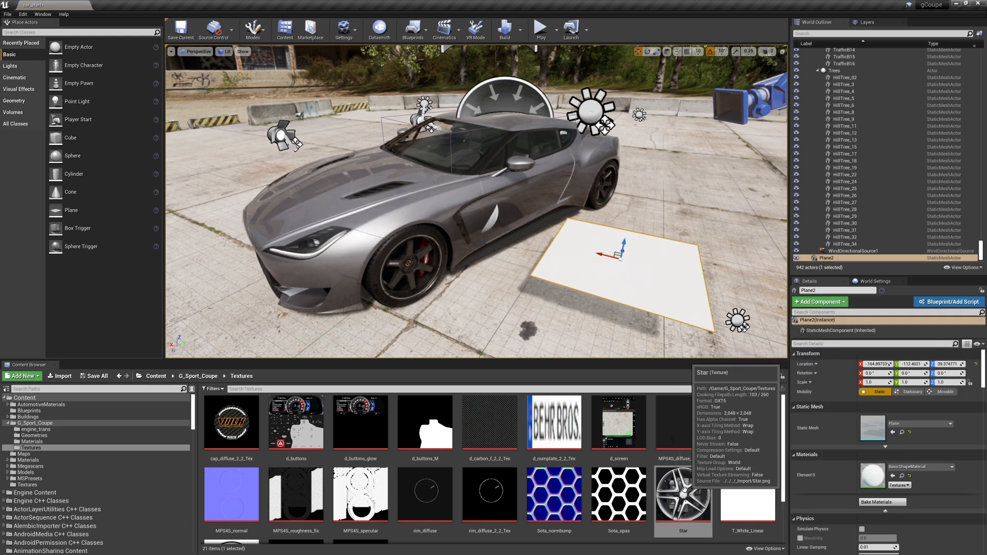
Step: Create a new material named M_Rim in the G_Sport_Coupe Materials folder
click(112, 443)
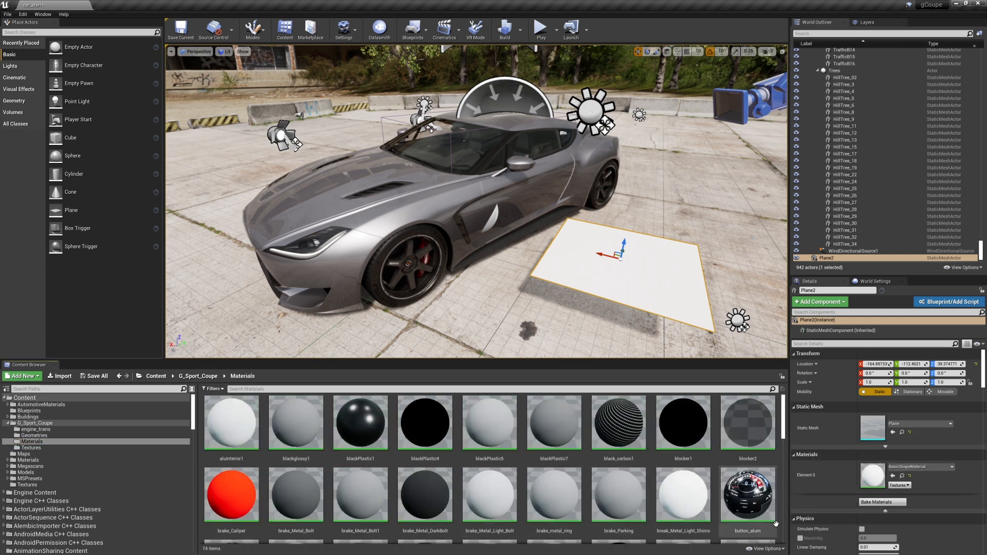
right_click(716, 514)
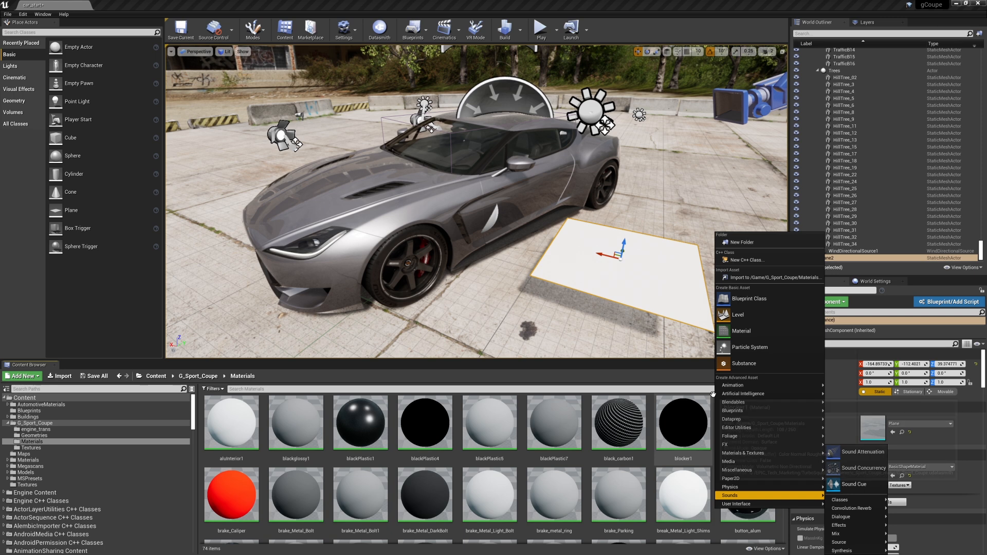
click(741, 330)
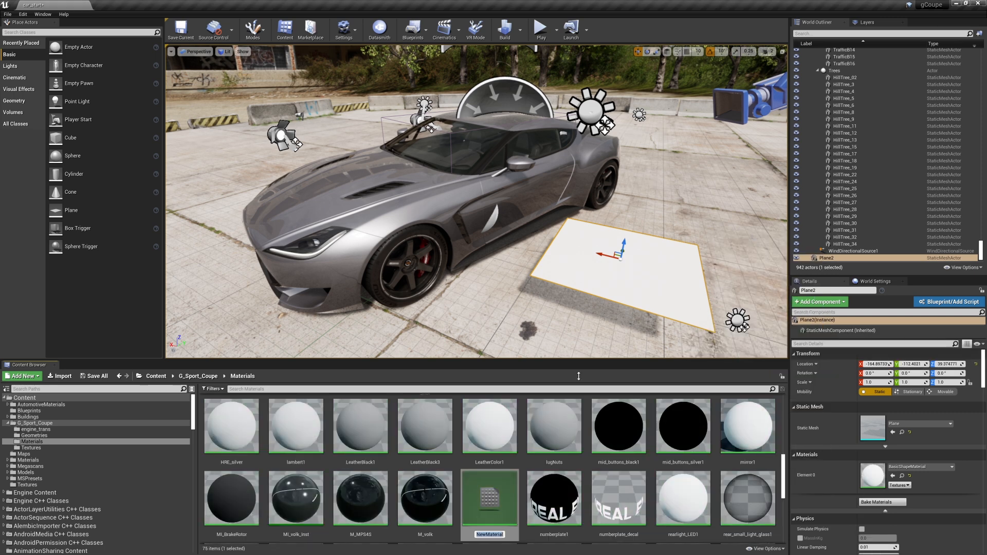
text(M_Rim)
key(Return)
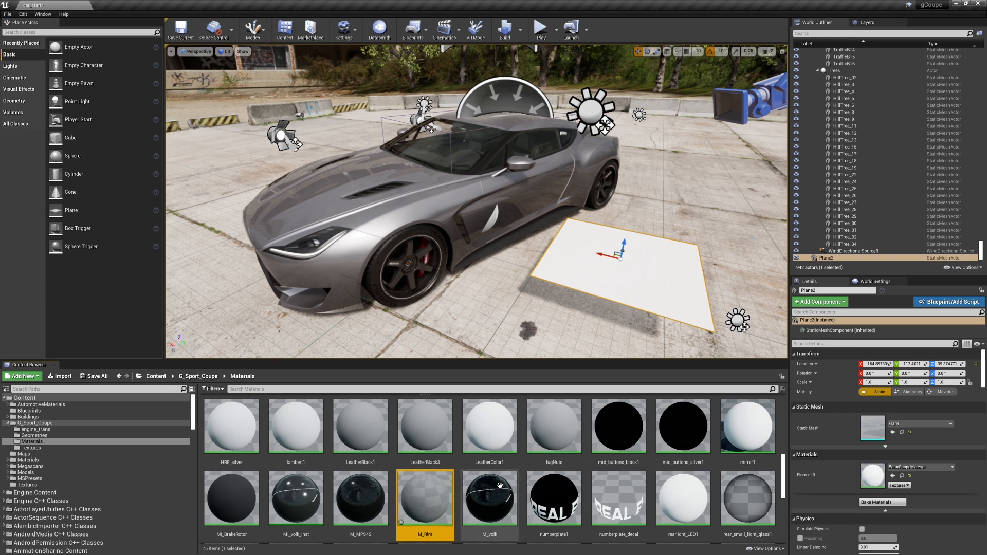
Step: Open M_Rim for editing and add the Star texture from the G_Sport_Coupe Textures folder as a texture sample node
double_click(425, 496)
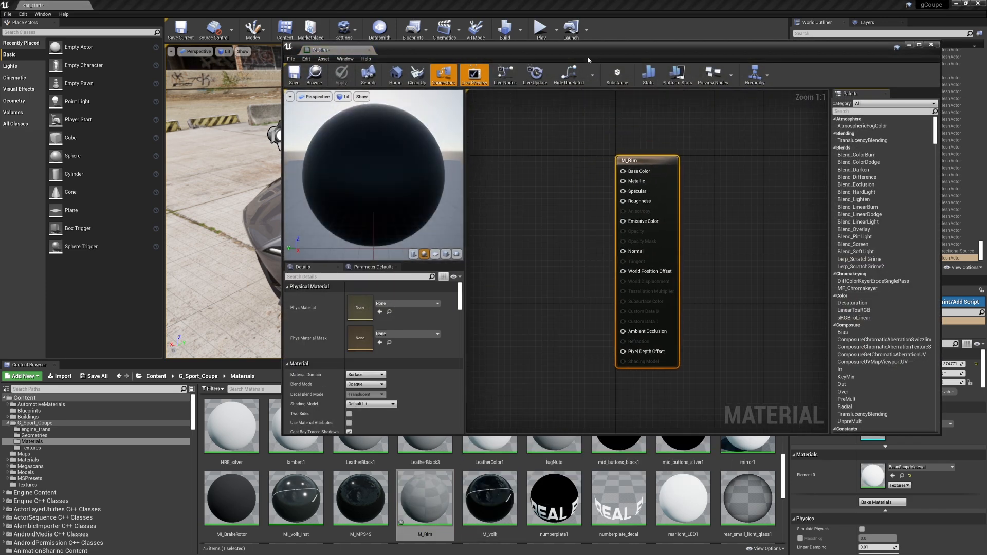
drag(587, 57, 594, 50)
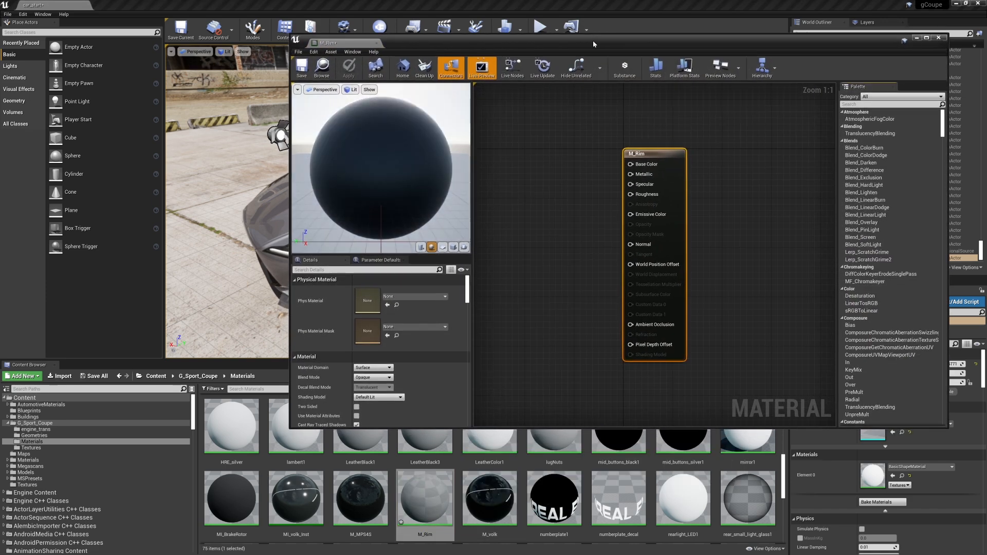
click(19, 449)
scroll(670, 512, up, 1)
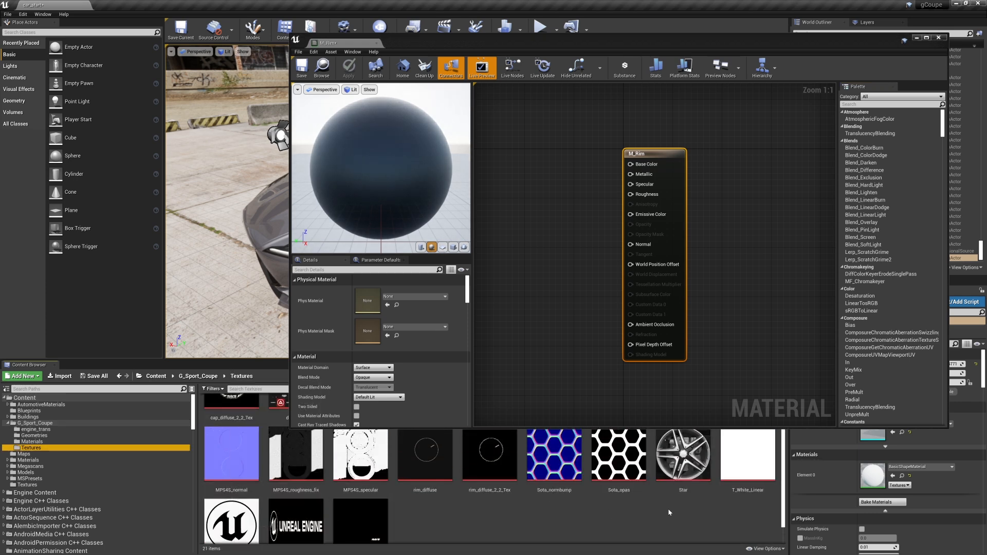
drag(683, 456, 518, 149)
right_drag(565, 290, 654, 317)
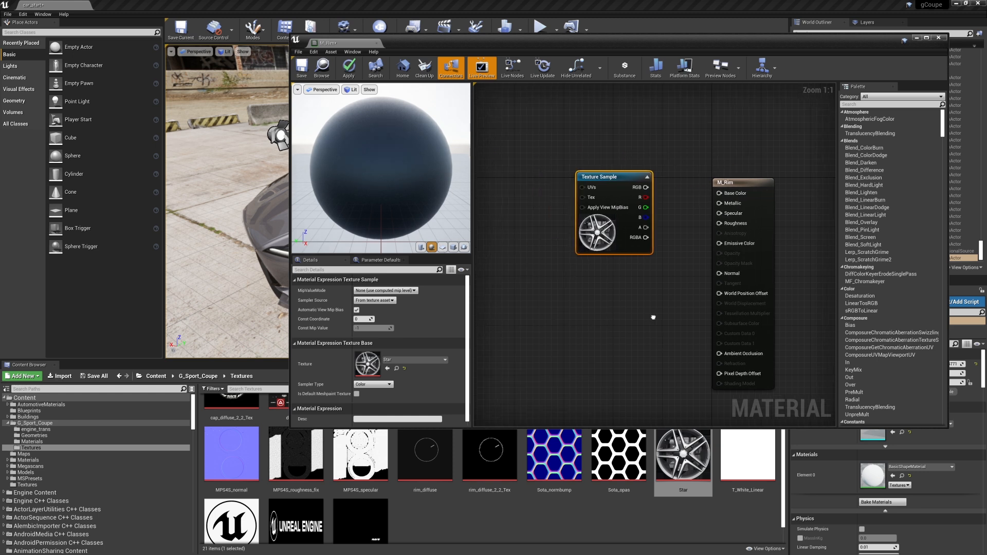
Step: Set M_Rim's blend mode to Masked and line its main node up with the texture sample
drag(753, 181, 753, 163)
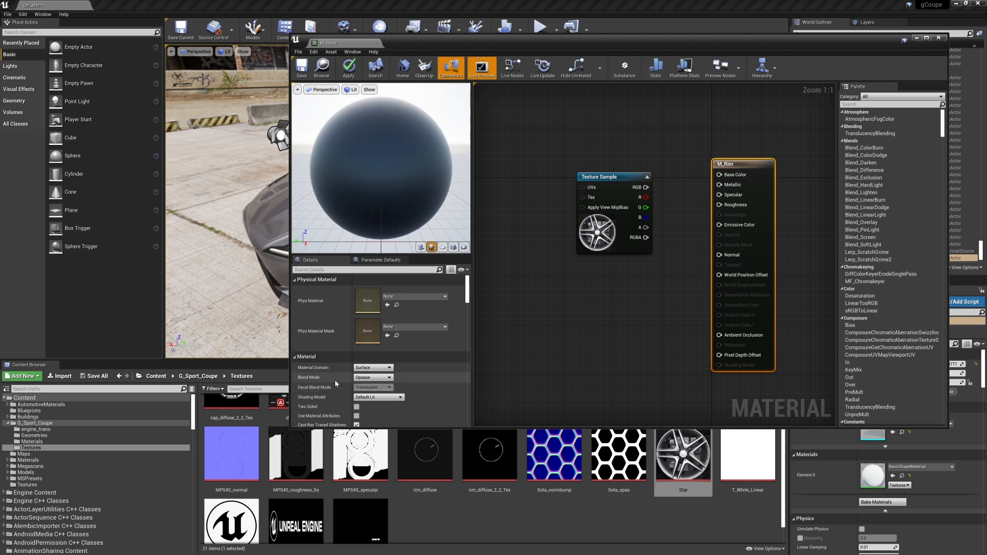
click(369, 378)
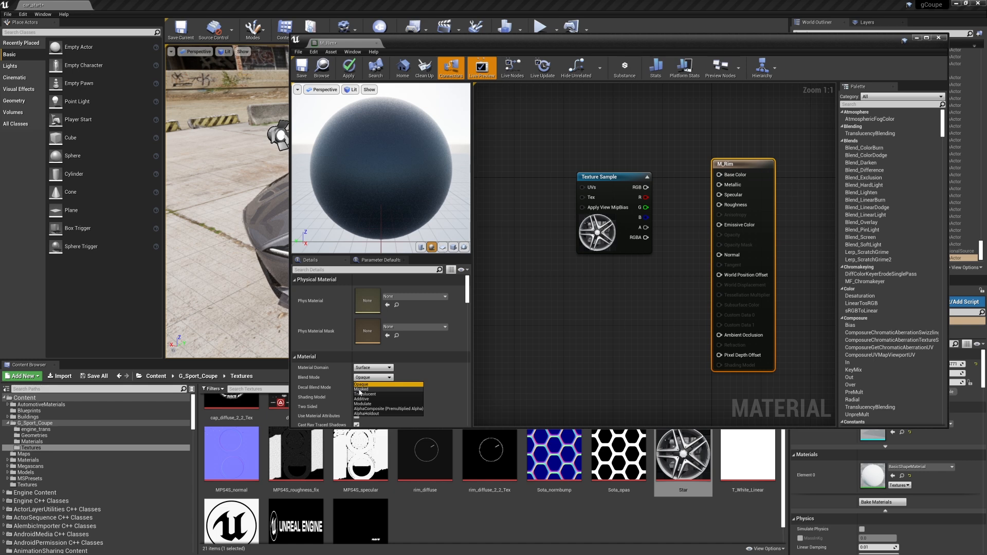
click(360, 390)
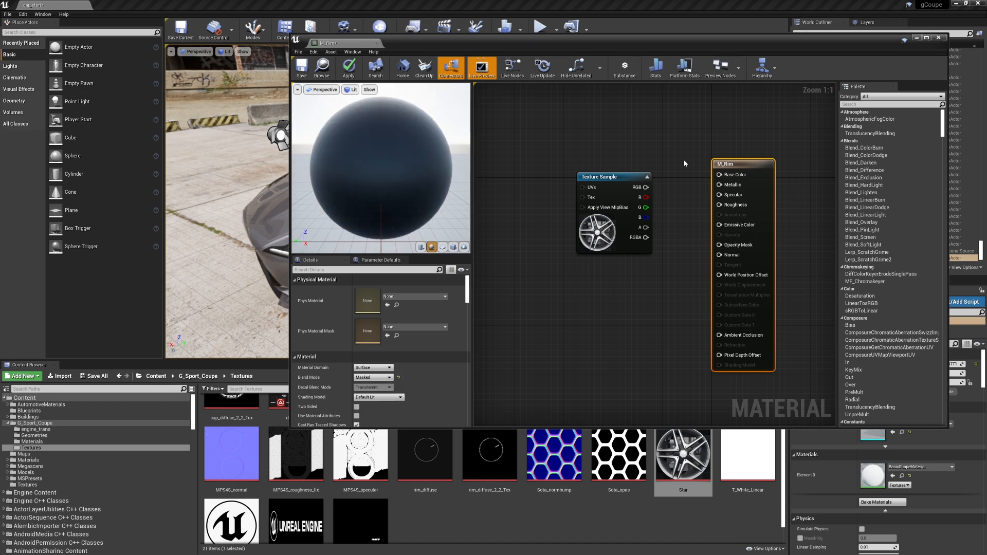
drag(737, 164, 737, 176)
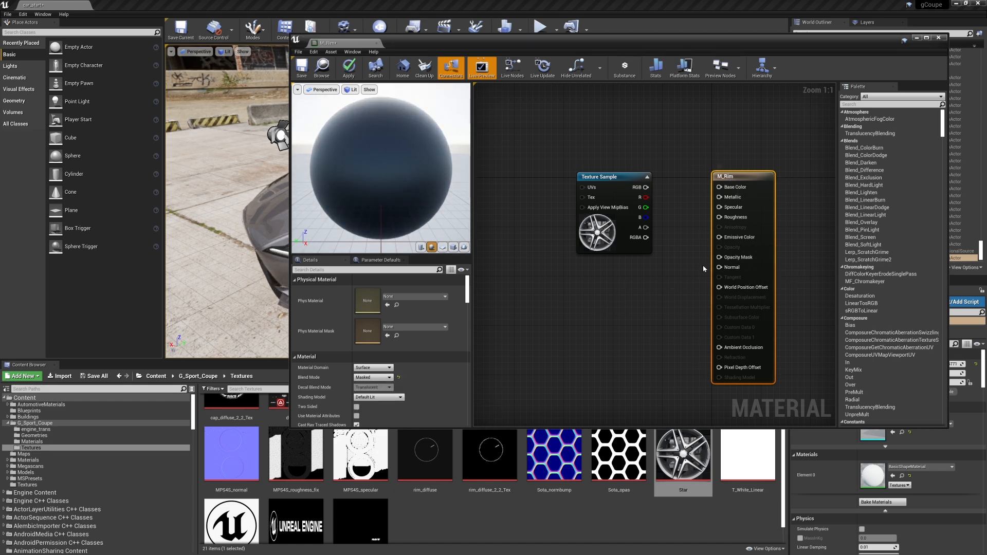
Step: Connect the texture sample's RGB output to Base Color and preview the material on a plane
drag(646, 187, 720, 188)
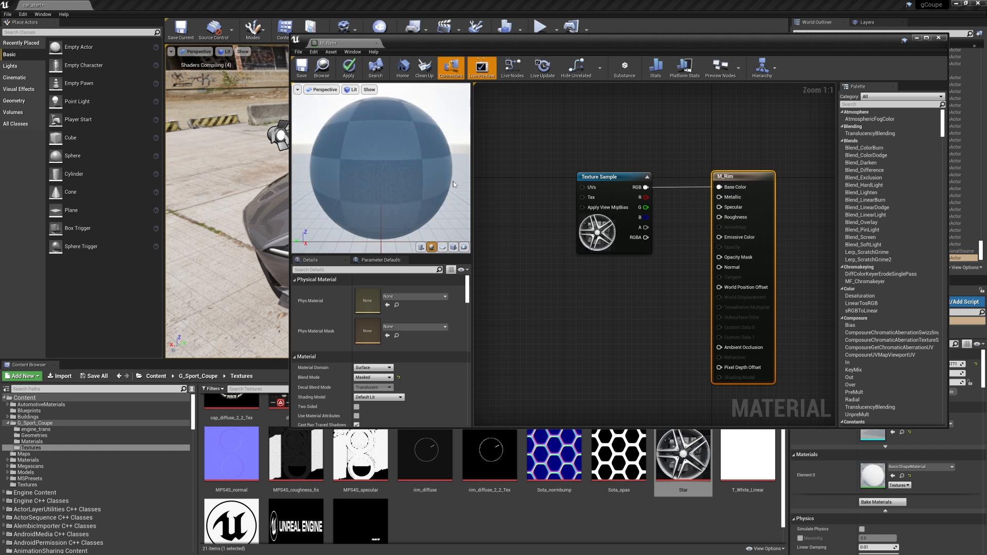
drag(389, 171, 432, 119)
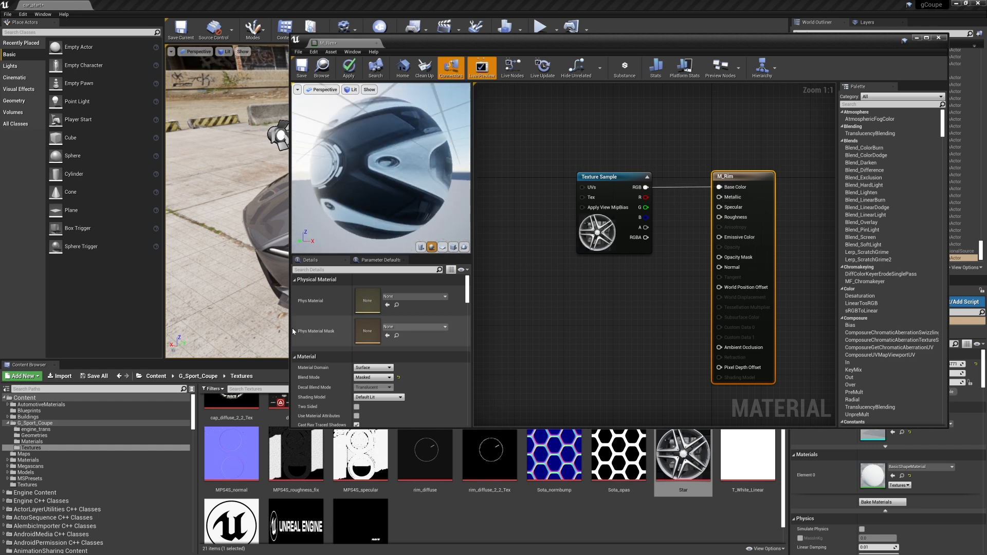
click(443, 247)
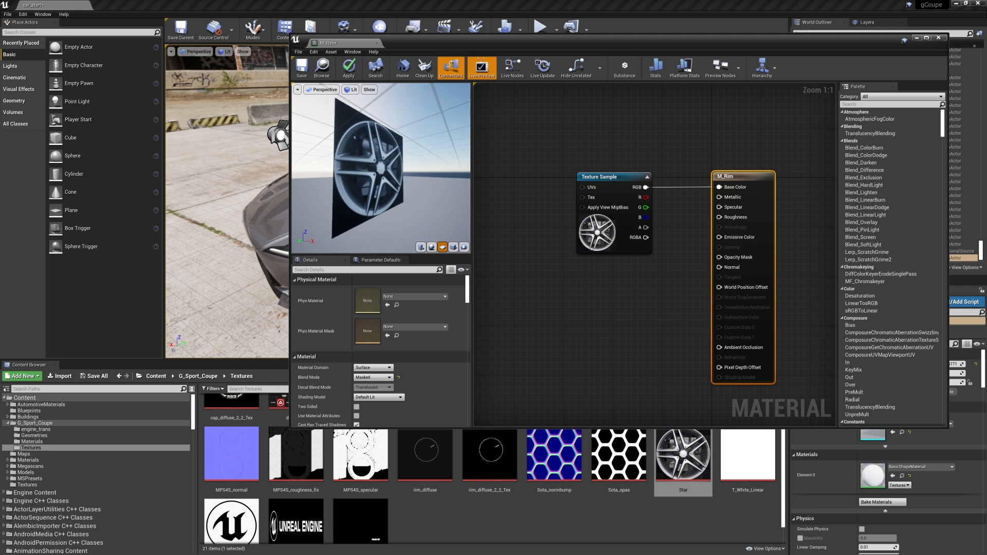
mouse_move(389, 171)
mouse_down()
mouse_move(363, 187)
mouse_move(383, 185)
mouse_up()
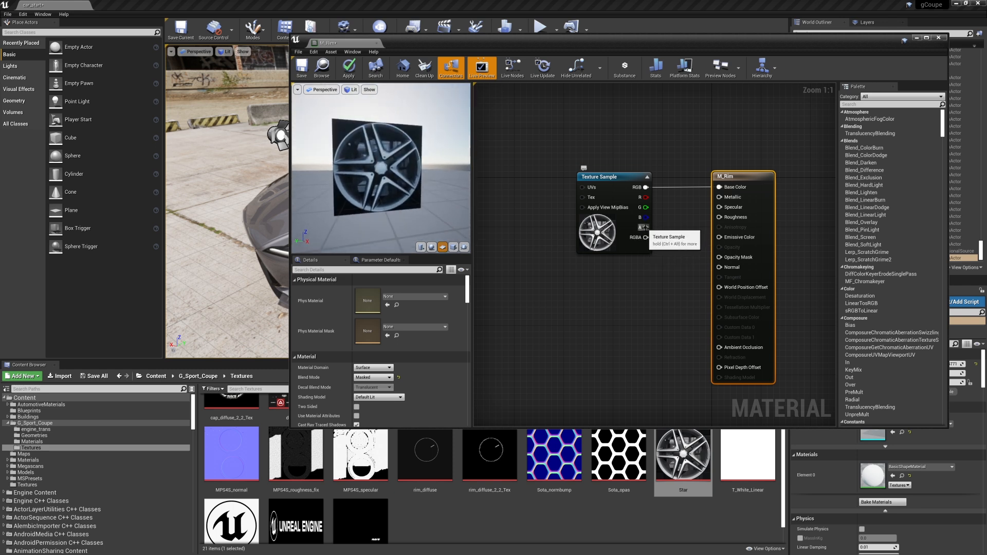
Step: Connect the texture sample's alpha output to Opacity Mask, then save and close the M_Rim material
drag(645, 227, 720, 257)
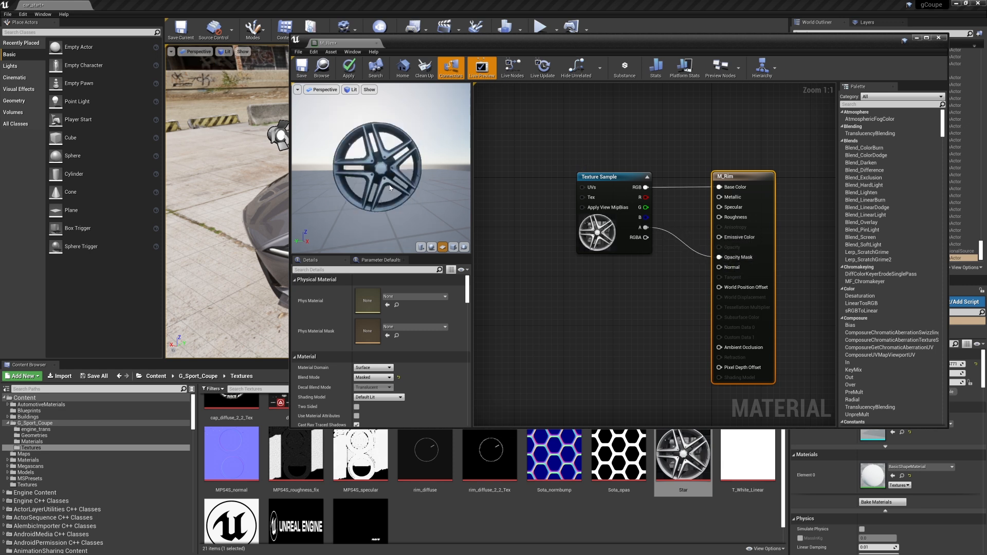
drag(382, 168, 337, 101)
click(302, 66)
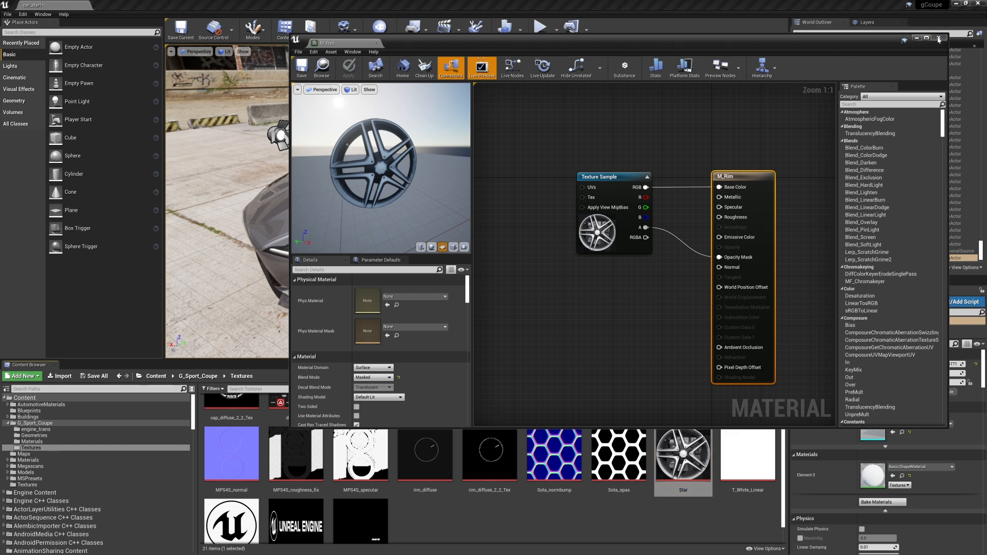
click(939, 40)
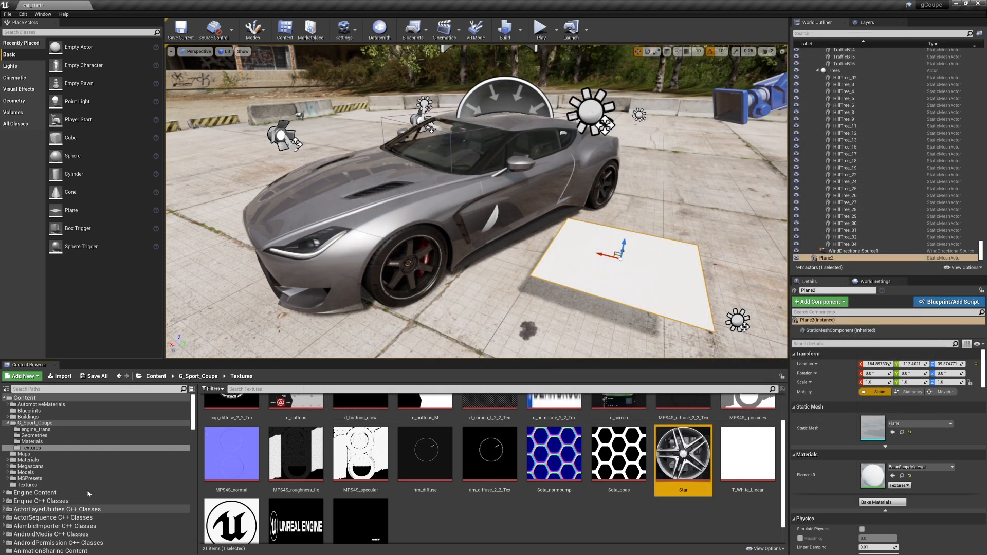
Step: Apply the M_Rim material from the G_Sport_Coupe Materials folder to the plane beside the car and frame it
click(39, 443)
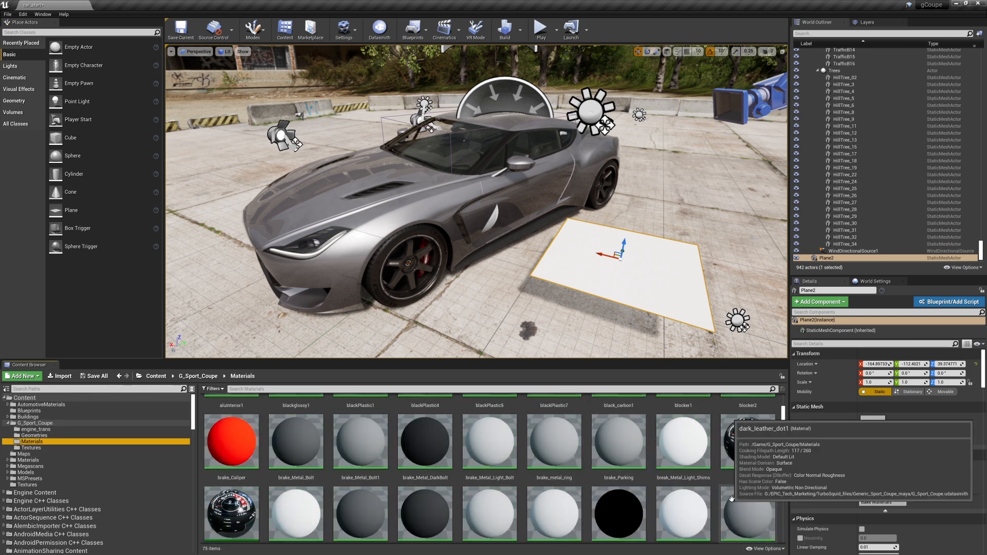
scroll(731, 499, down, 6)
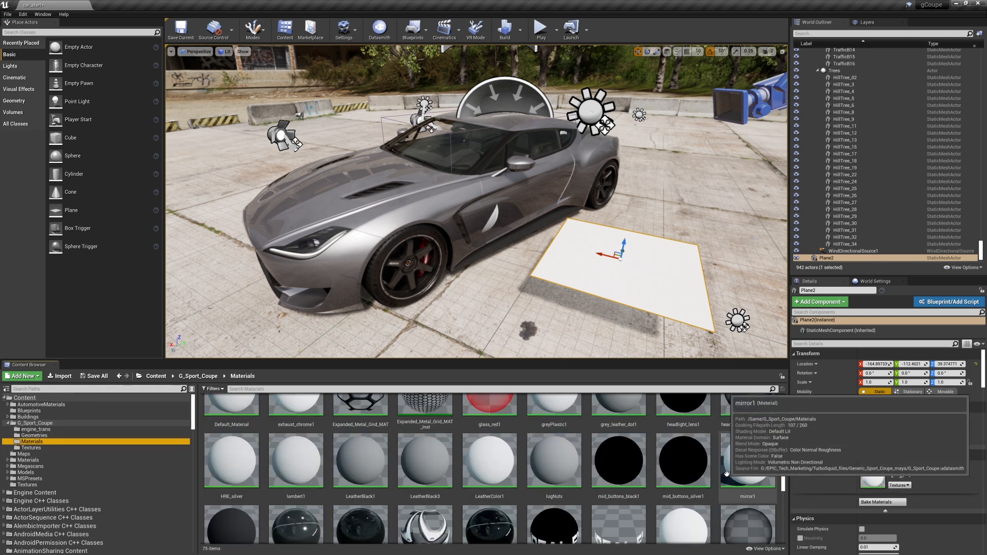
scroll(424, 489, down, 2)
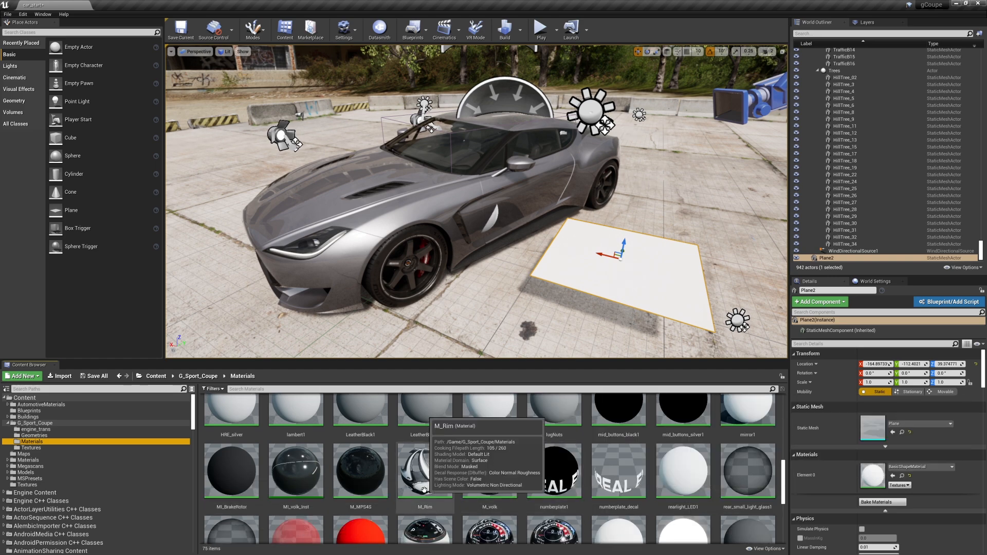
drag(423, 489, 662, 267)
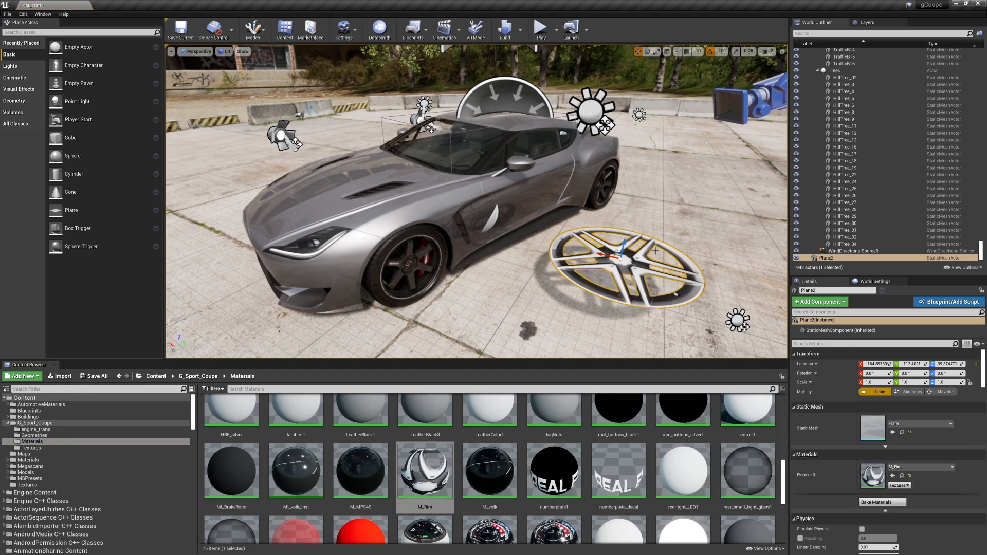
key(f)
alt+drag(638, 154, 597, 147)
right_drag(477, 202, 582, 228)
mouse_move(559, 162)
right_down()
mouse_move(563, 211)
mouse_move(560, 161)
right_up()
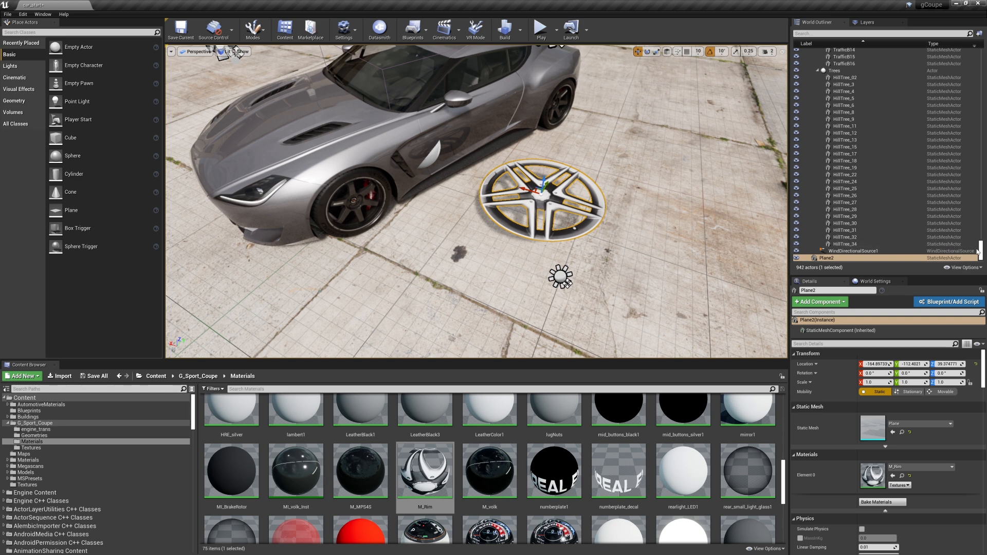
Step: Collapse the car body, door, interior, Lights, engine_trans, suspension_wheels and LevelSwitch groups in the World Outliner
drag(980, 250, 981, 58)
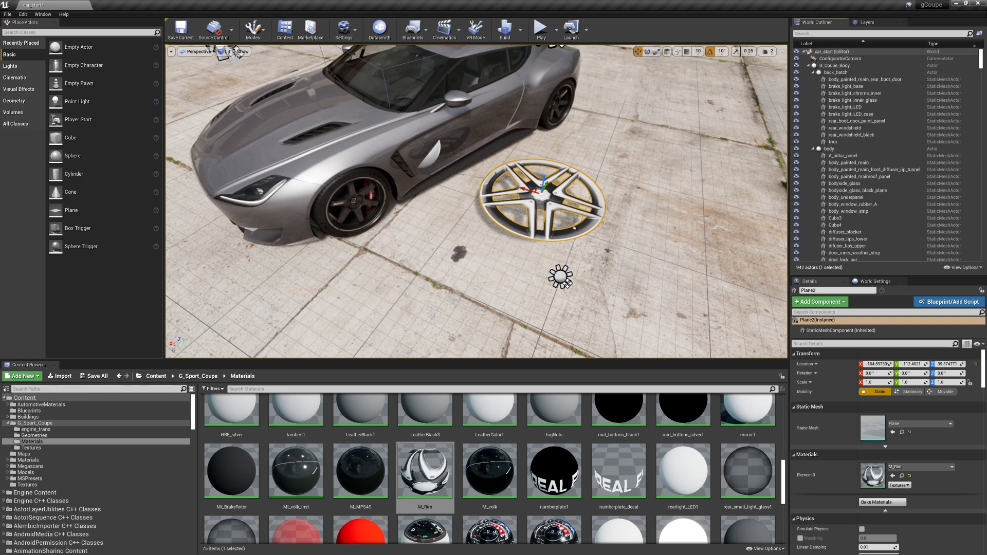
click(813, 73)
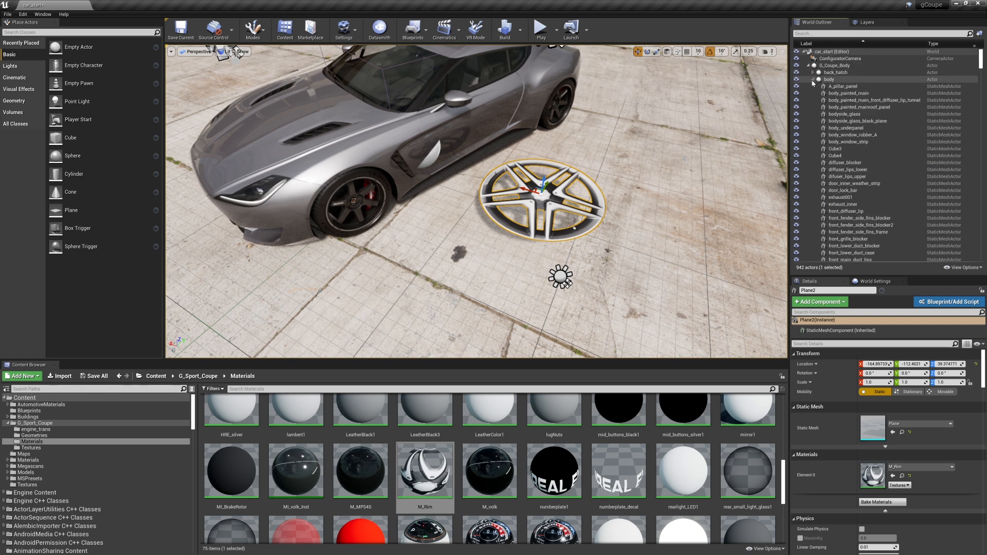
click(814, 80)
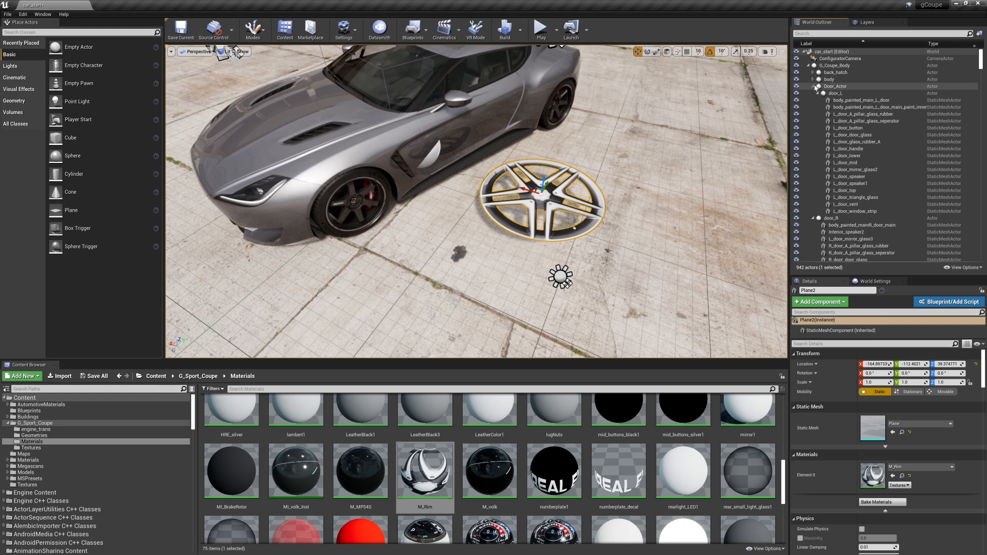
click(814, 86)
click(813, 93)
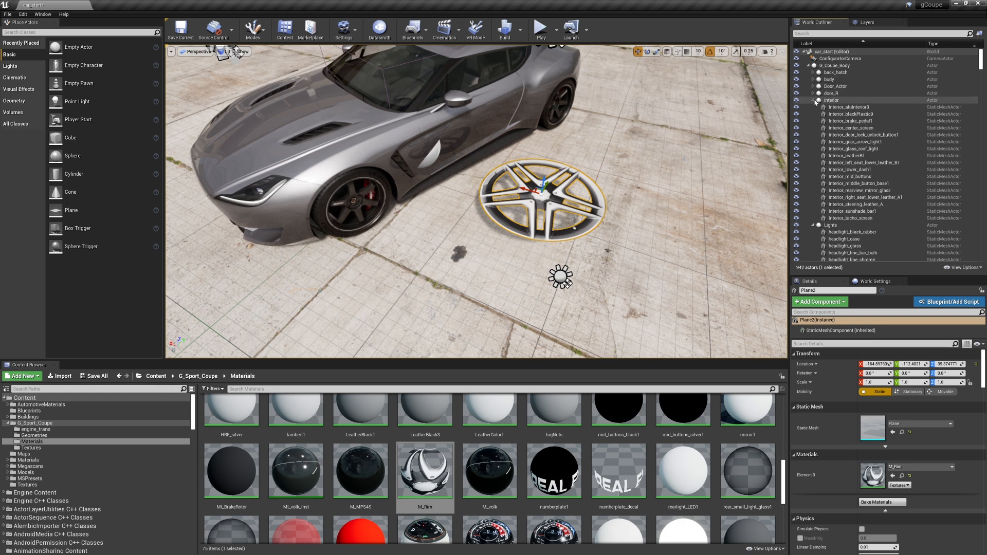
click(814, 101)
click(814, 107)
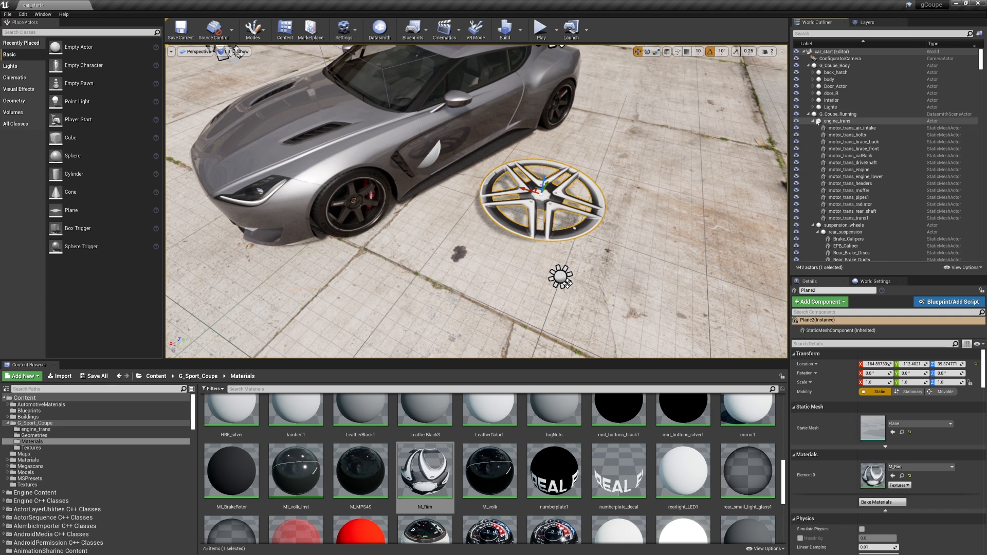
click(813, 121)
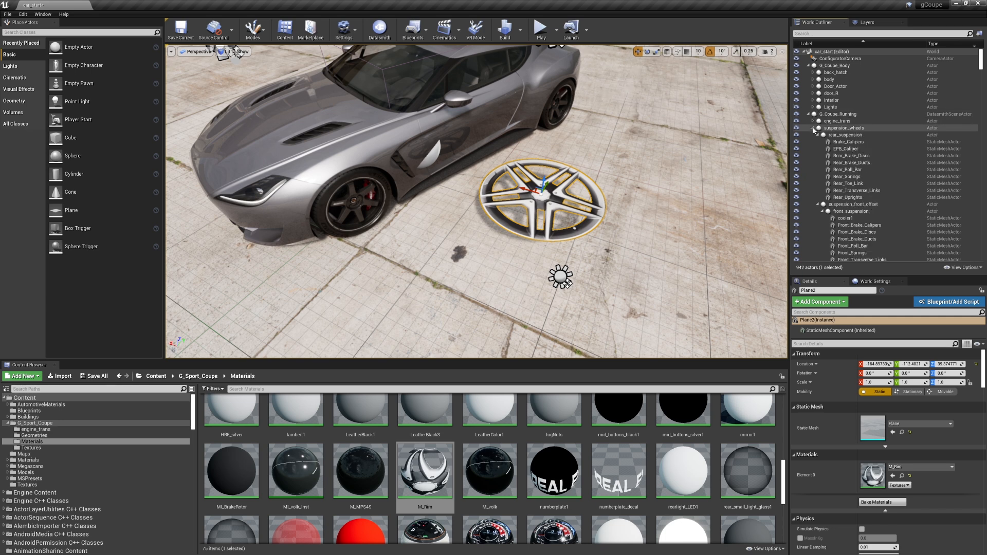
click(814, 128)
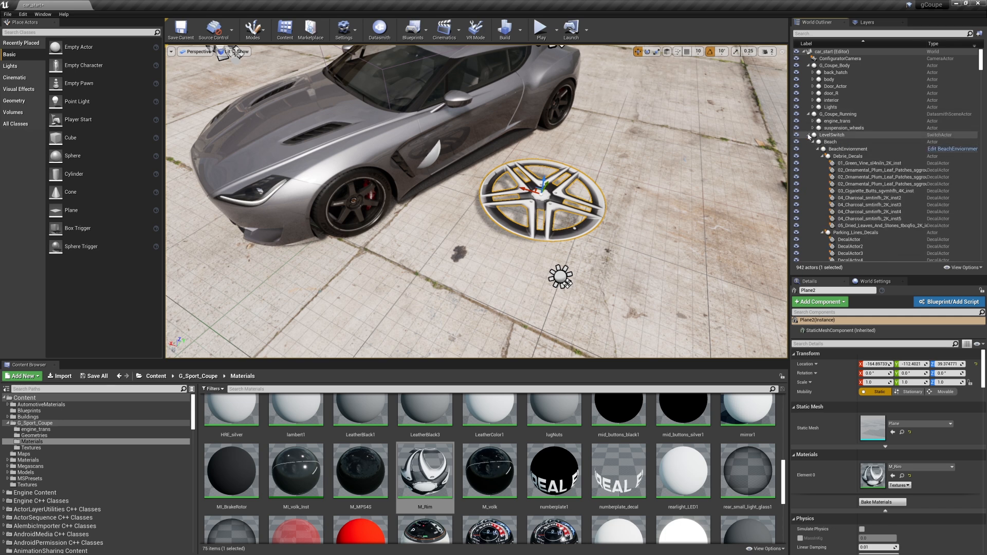
click(809, 135)
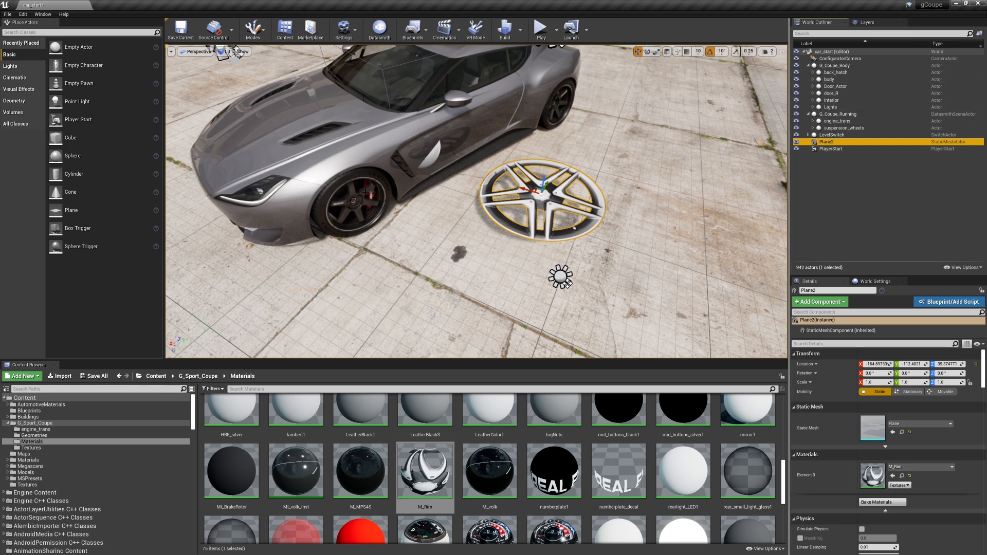
Step: Find the front-left wheel's group in the World Outliner and parent Plane2 to wheel_set_Front_Left
click(351, 195)
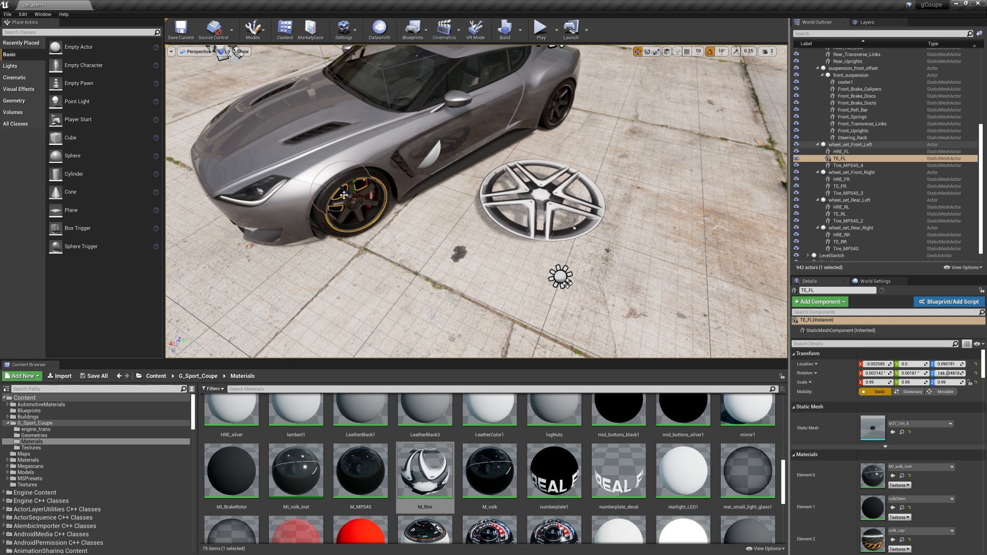
key(w)
right_drag(439, 250, 425, 250)
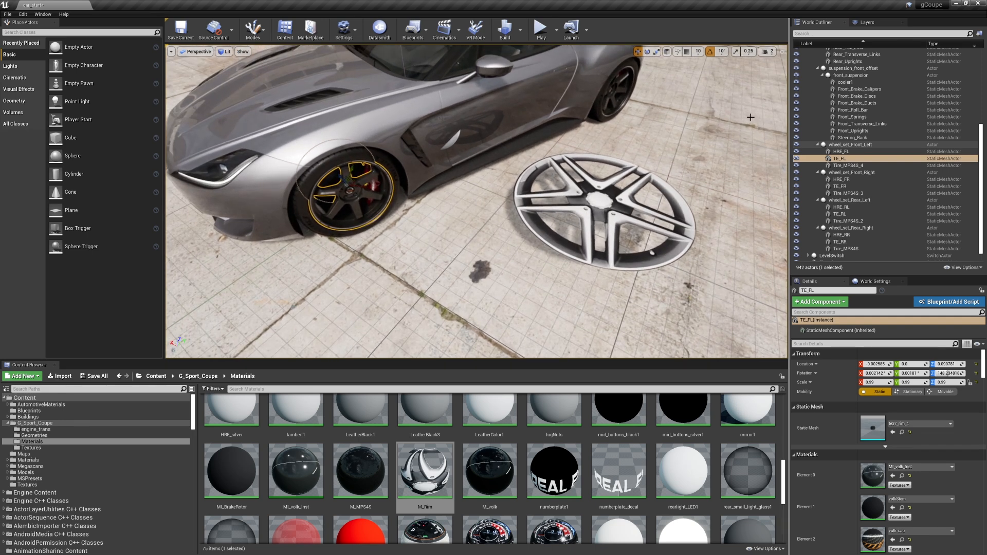
scroll(859, 170, down, 1)
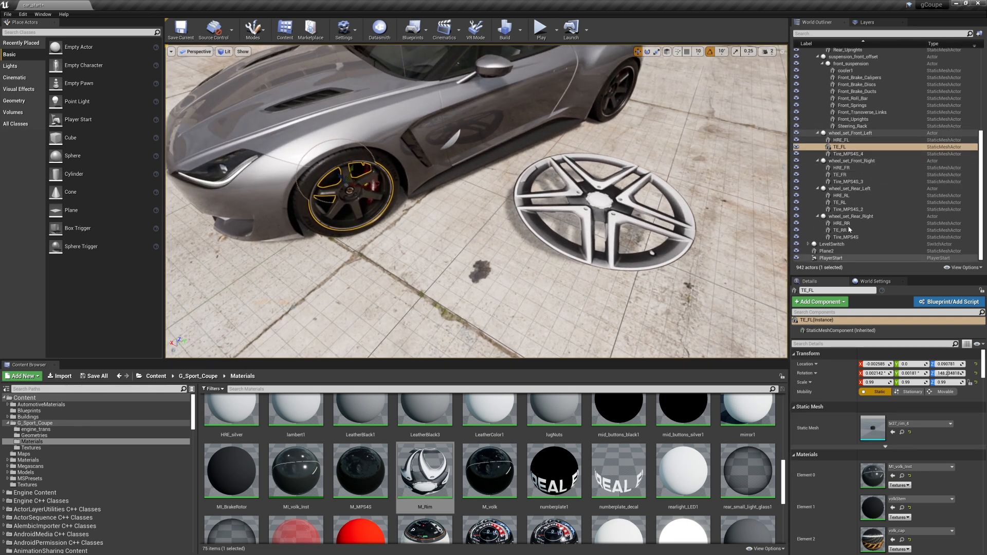
click(619, 200)
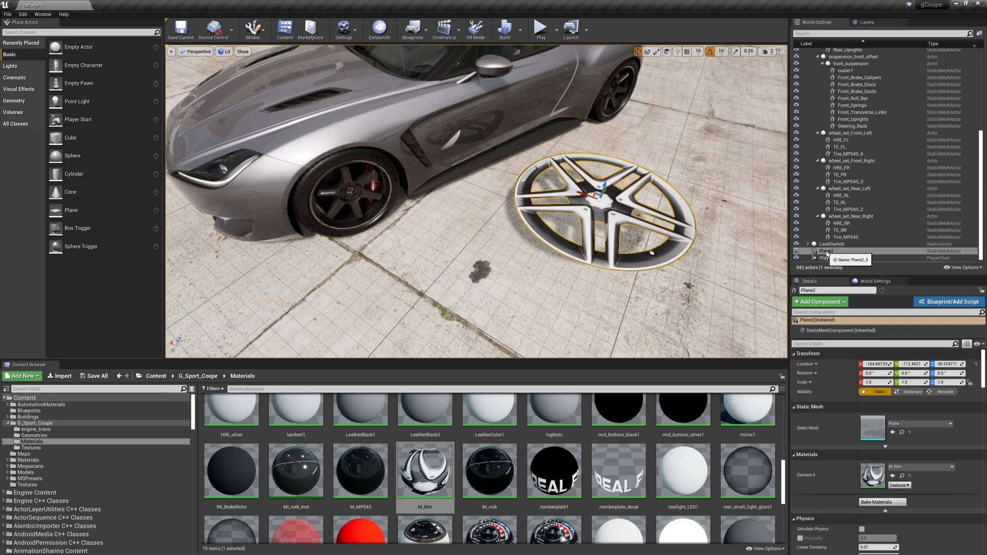
drag(823, 251, 855, 134)
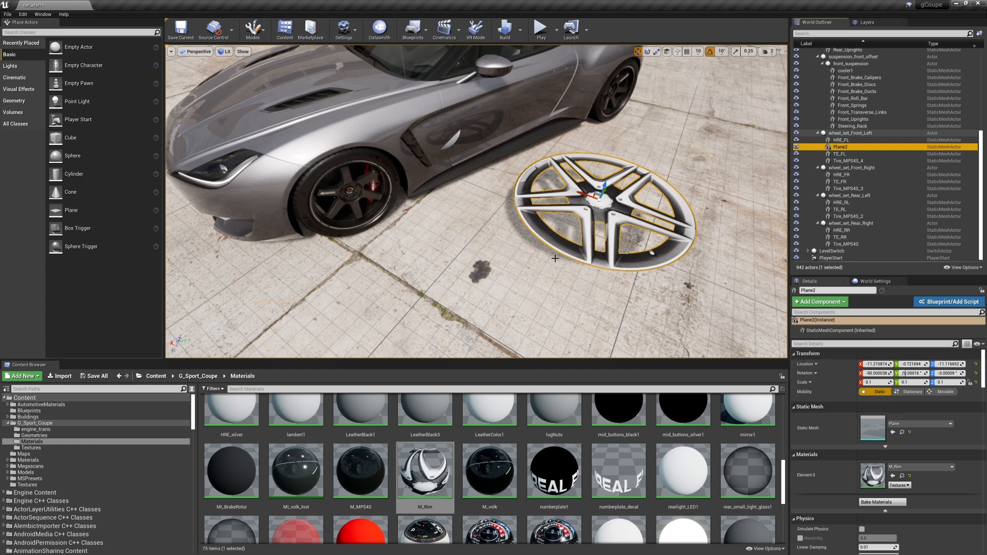
Step: Reset Plane2's rotation and location to default so it sits at the front-left wheel's origin
click(976, 374)
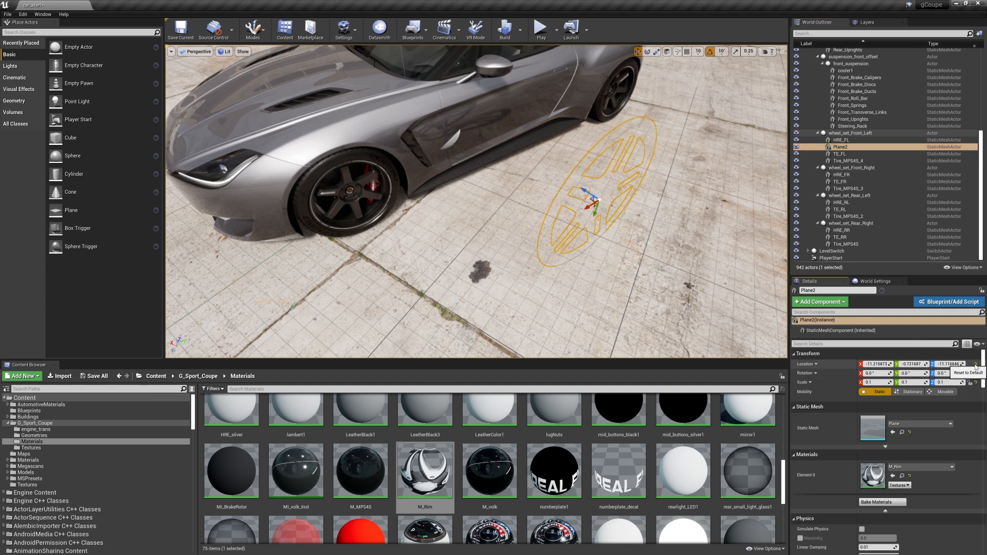
click(977, 365)
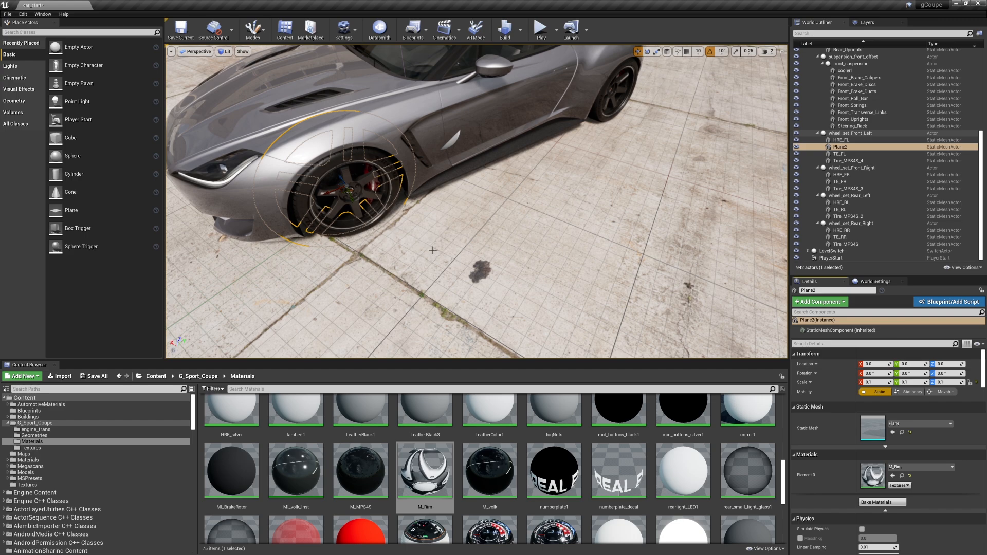
alt+drag(433, 250, 455, 203)
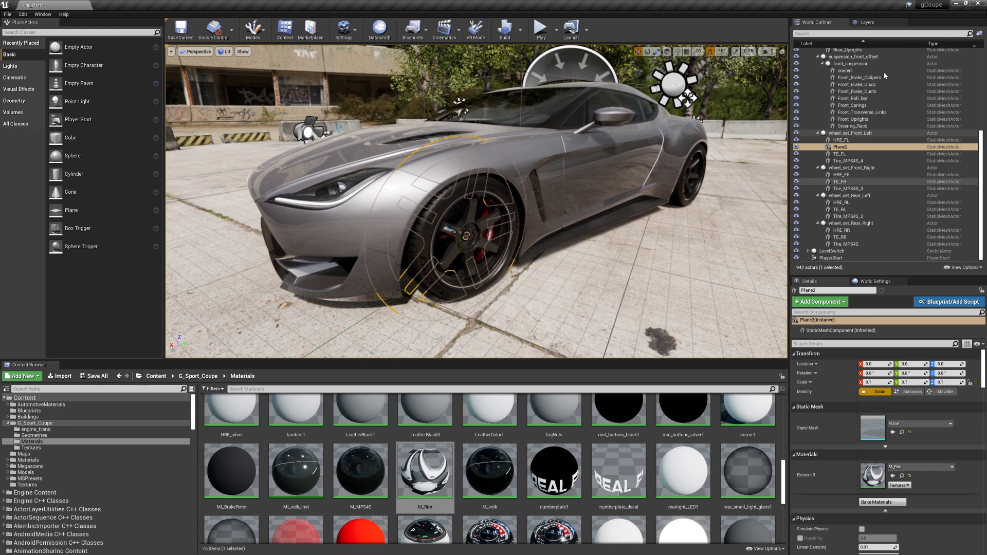
Step: Rotate Plane2 180 degrees to face outward and shift it to about -1.3 on Z, in front of the wheel
key(e)
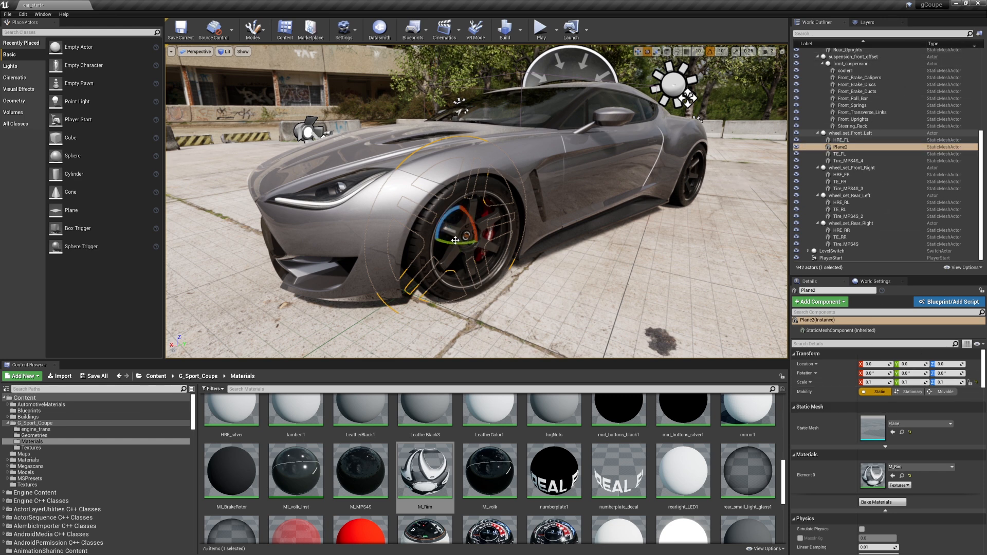
drag(446, 242, 485, 245)
key(w)
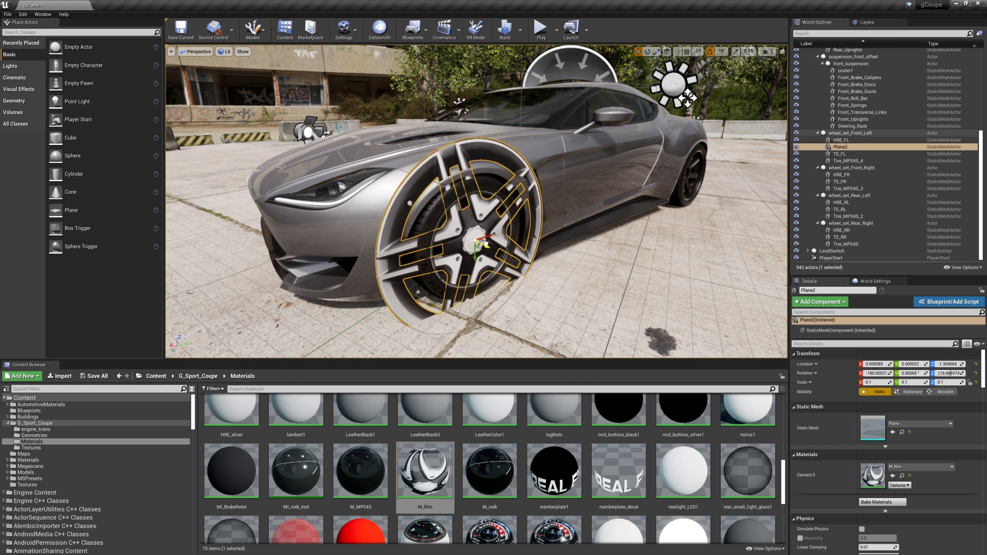
Step: Set Plane2's scale to 0.095 on the X, Y and Z axes
click(878, 383)
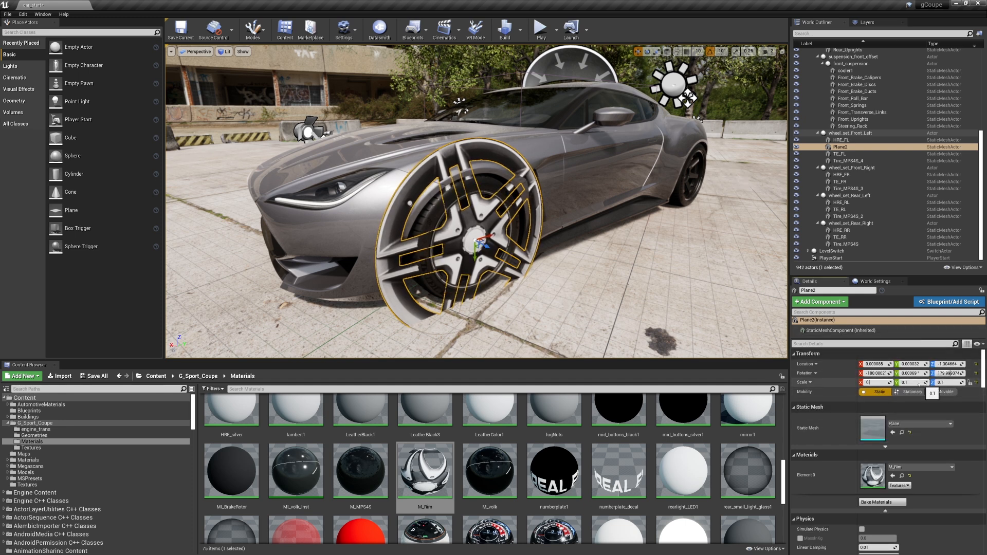
text(0.095)
key(Tab)
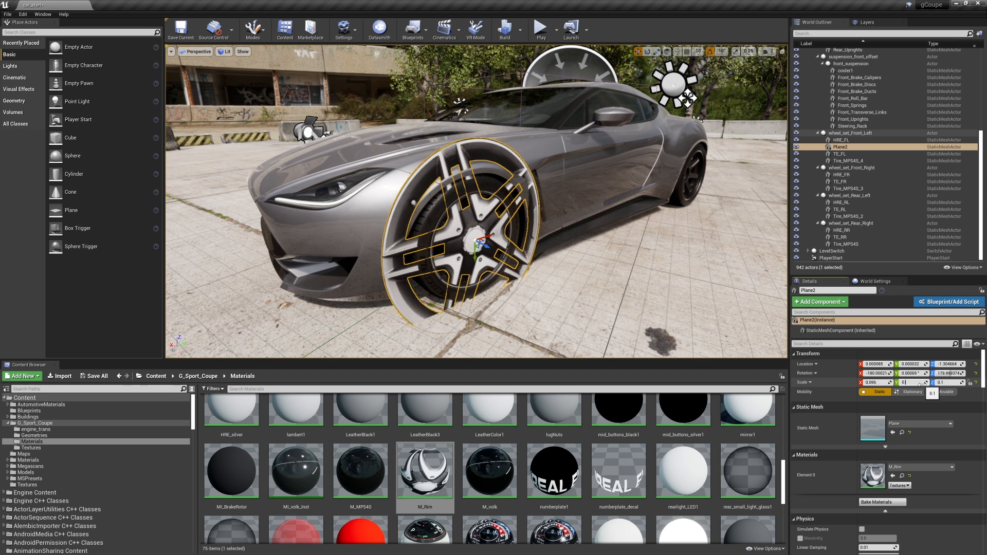
text(0.095)
key(Tab)
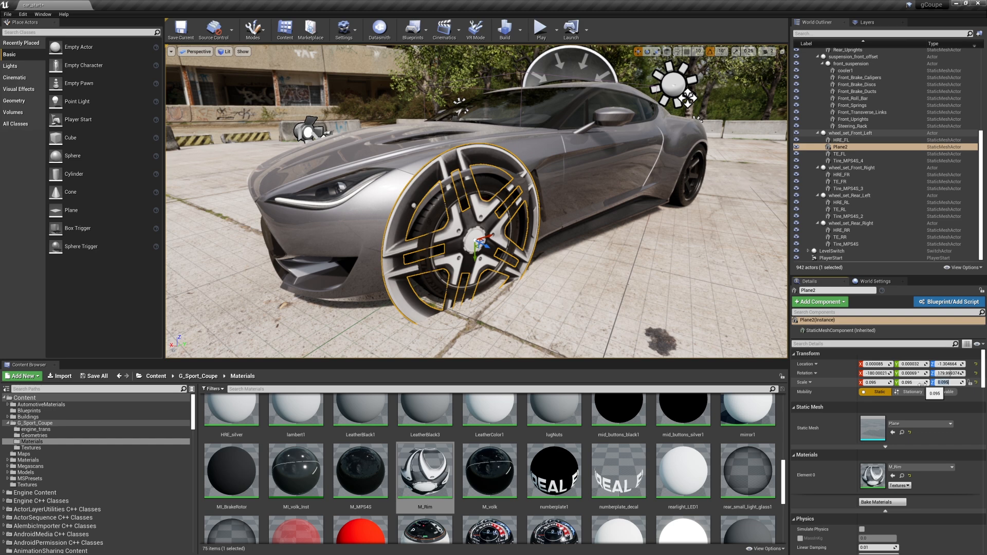
Step: Scale Plane2 uniformly to about 0.052 so the rim fits inside the front-left tire
mouse_move(511, 198)
right_down()
mouse_move(607, 205)
mouse_move(510, 198)
right_up()
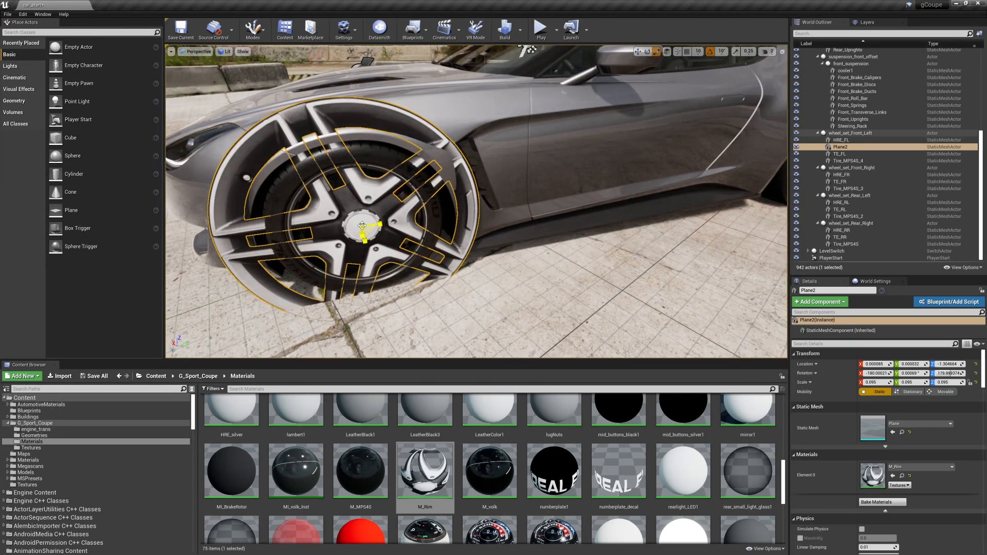
drag(362, 227, 437, 209)
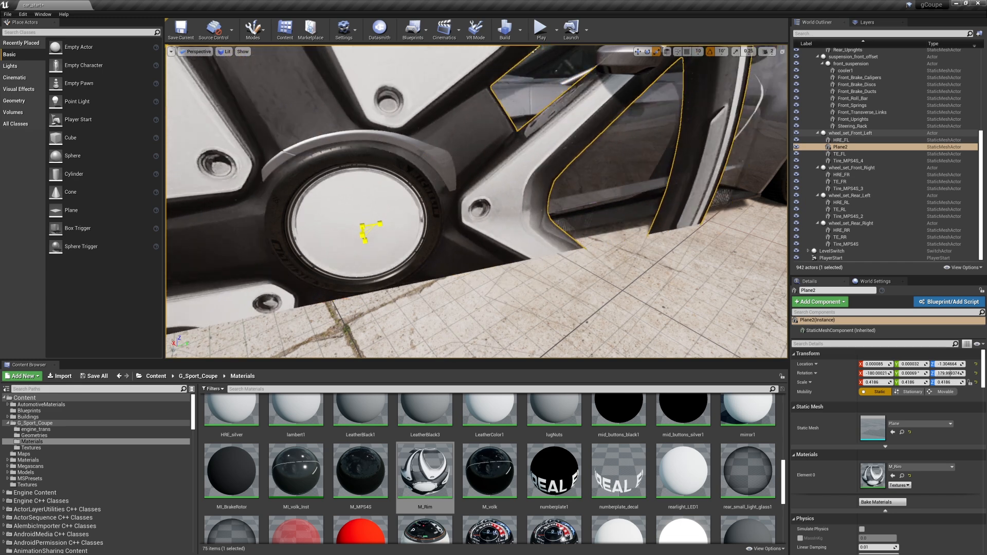
drag(535, 50, 531, 50)
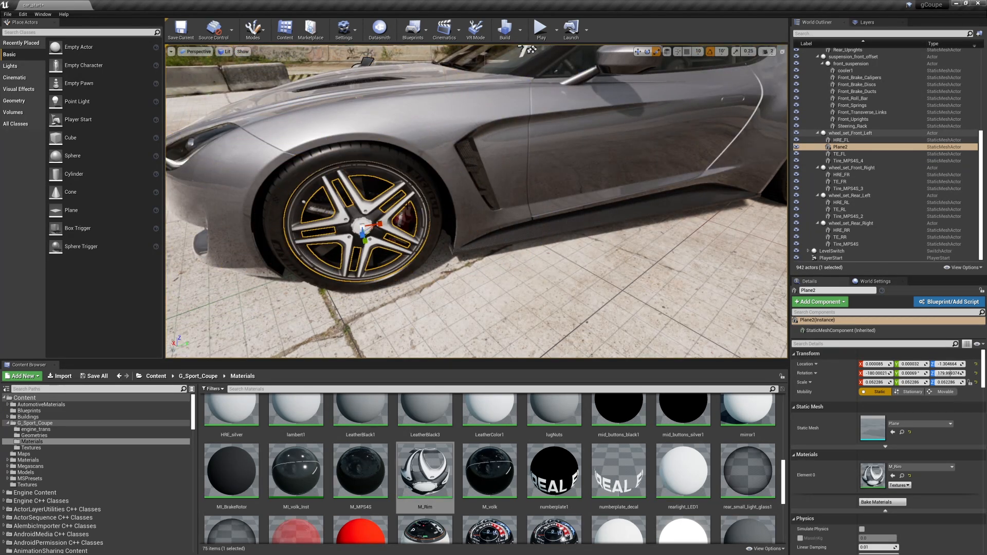
mouse_move(531, 49)
right_down()
mouse_move(478, 57)
mouse_move(530, 52)
mouse_move(521, 49)
right_up()
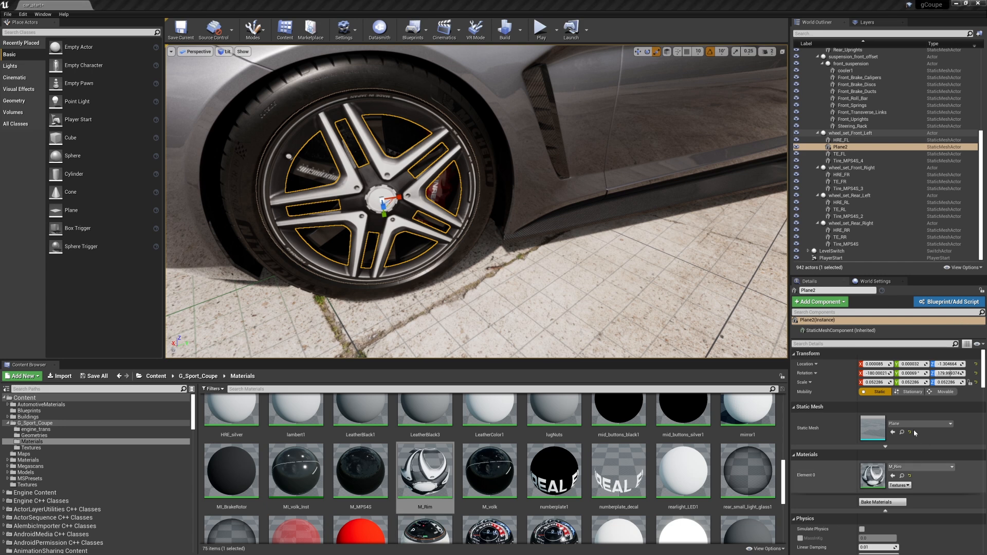
Step: Set Plane2's scale to 0.05 on the X, Y and Z axes
click(874, 383)
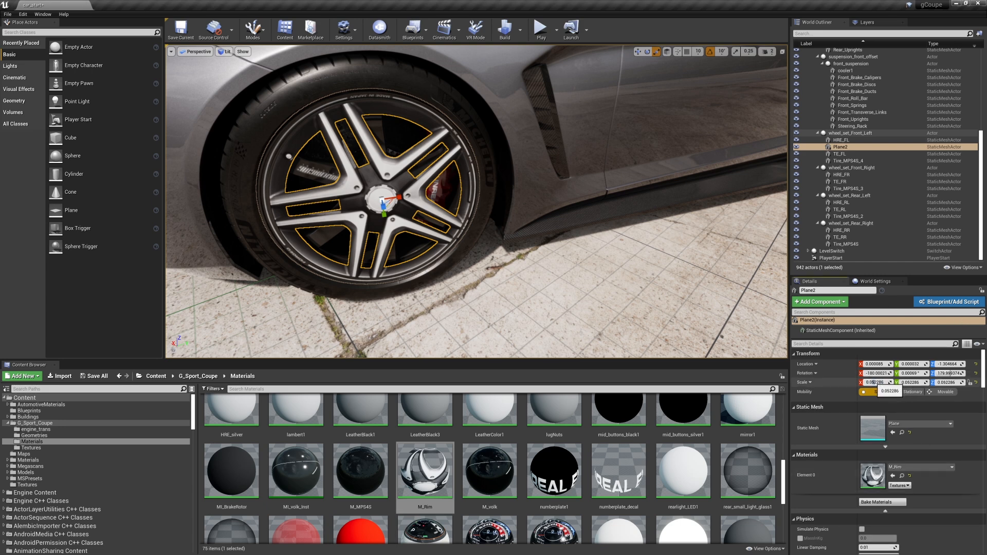
key(Tab)
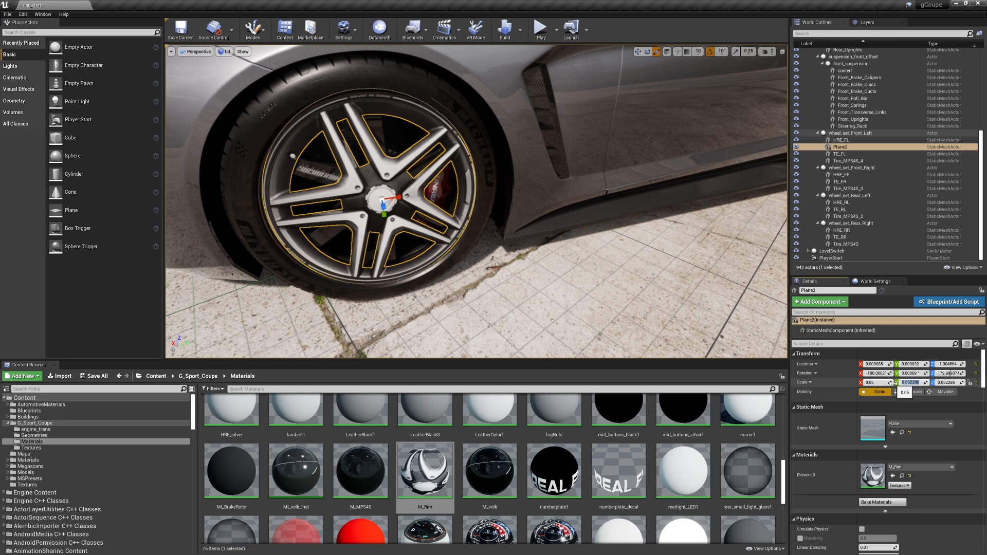
text(0.05)
key(Tab)
text(0.05)
key(Return)
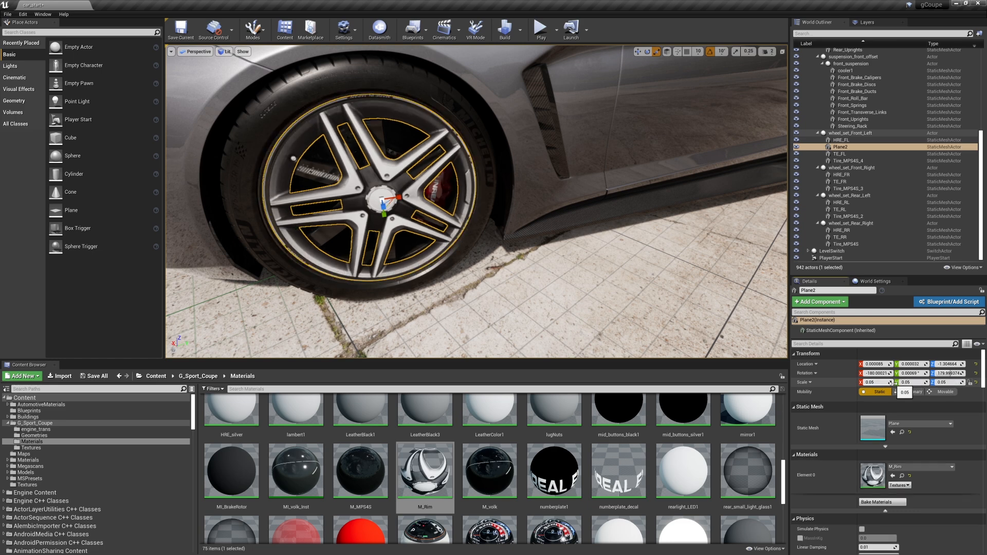
Step: Examine the rim's fit on the front-left wheel up close and with the whole car in view
alt+drag(502, 193, 570, 183)
right_drag(503, 193, 432, 208)
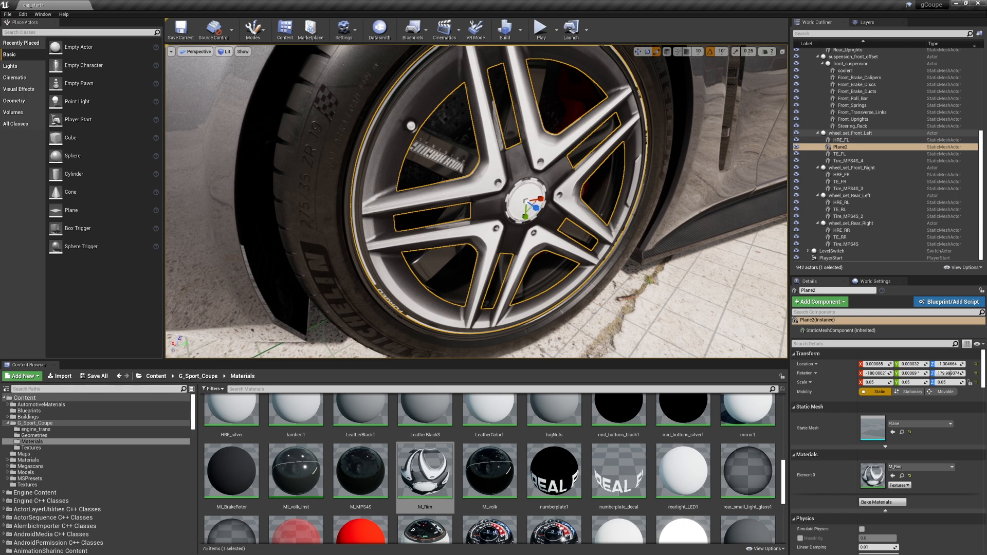
right_drag(472, 202, 449, 180)
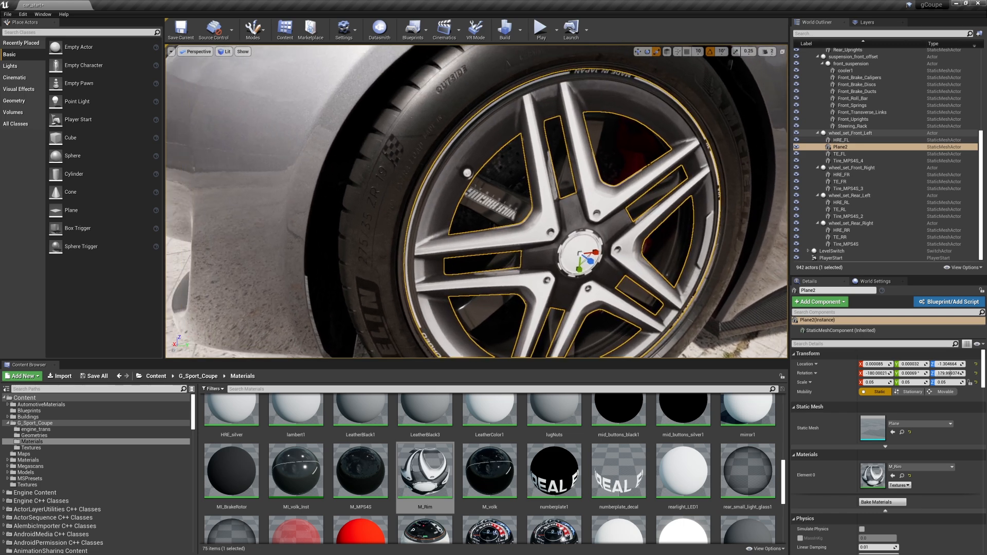
key(f)
mouse_move(477, 206)
alt+mouse_down()
mouse_move(514, 206)
mouse_move(478, 206)
alt+mouse_up()
mouse_move(478, 206)
alt+right_down()
mouse_move(426, 205)
mouse_move(473, 206)
alt+right_up()
alt+right_drag(582, 141, 530, 141)
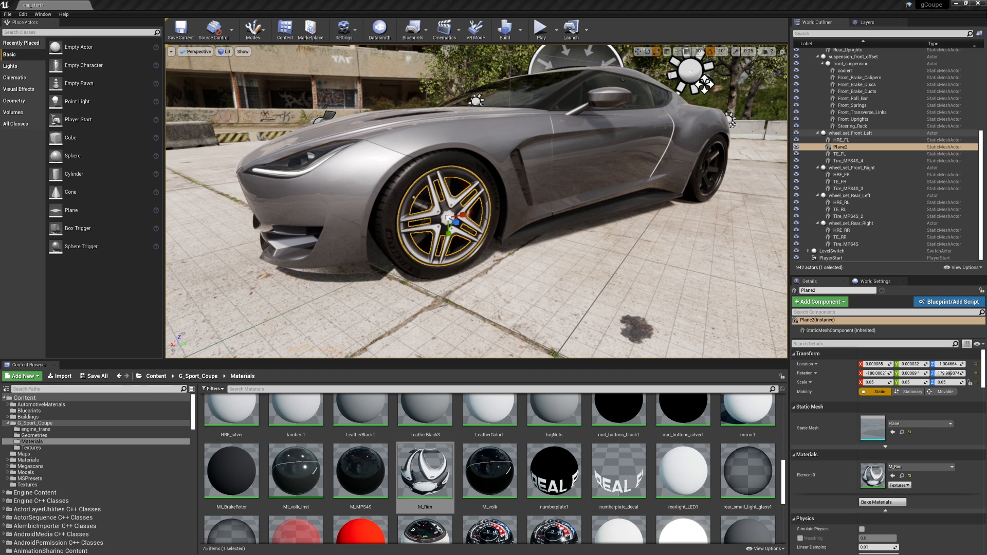
Step: Start importing ADV1.FBX from the _Import folder into the G_Sport_Coupe Geometries folder
drag(986, 108, 760, 108)
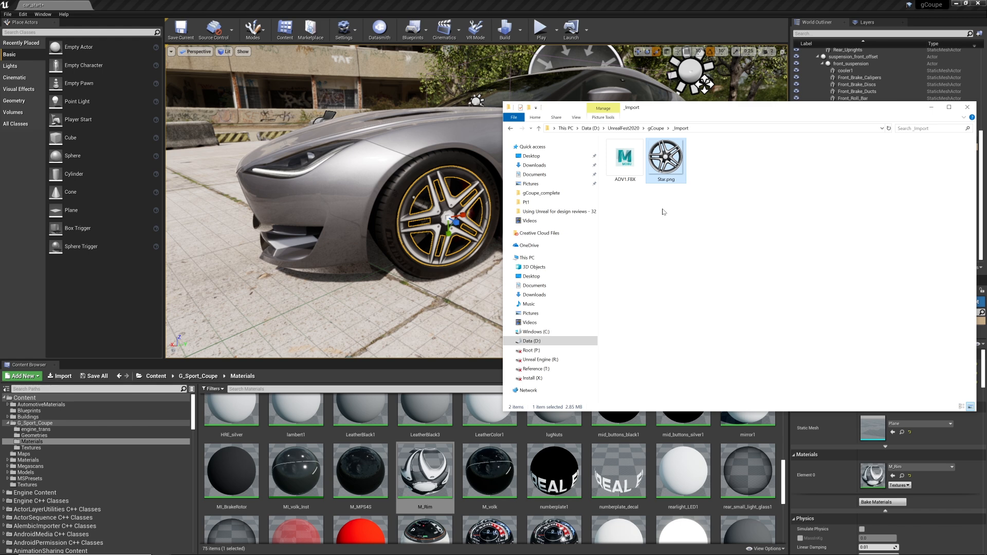
click(621, 161)
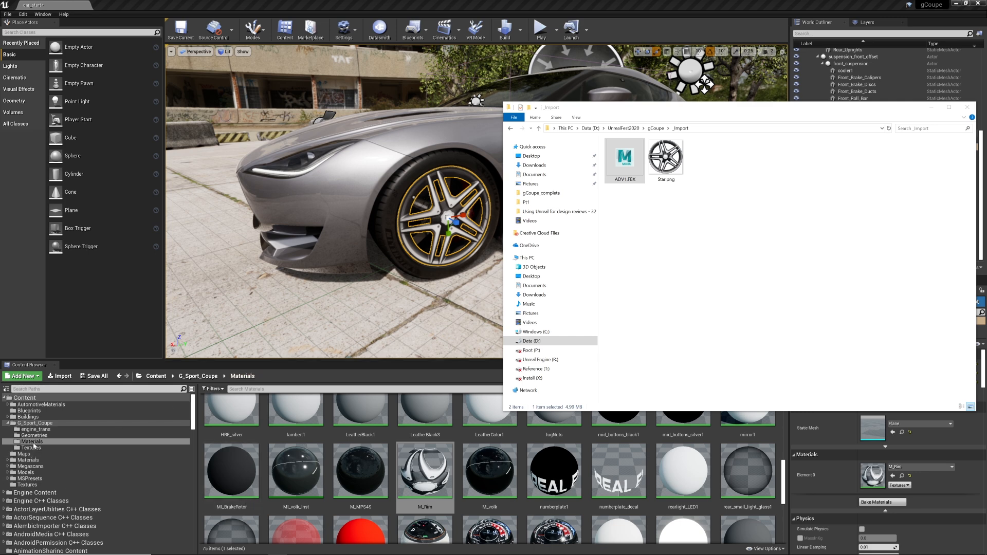
click(33, 435)
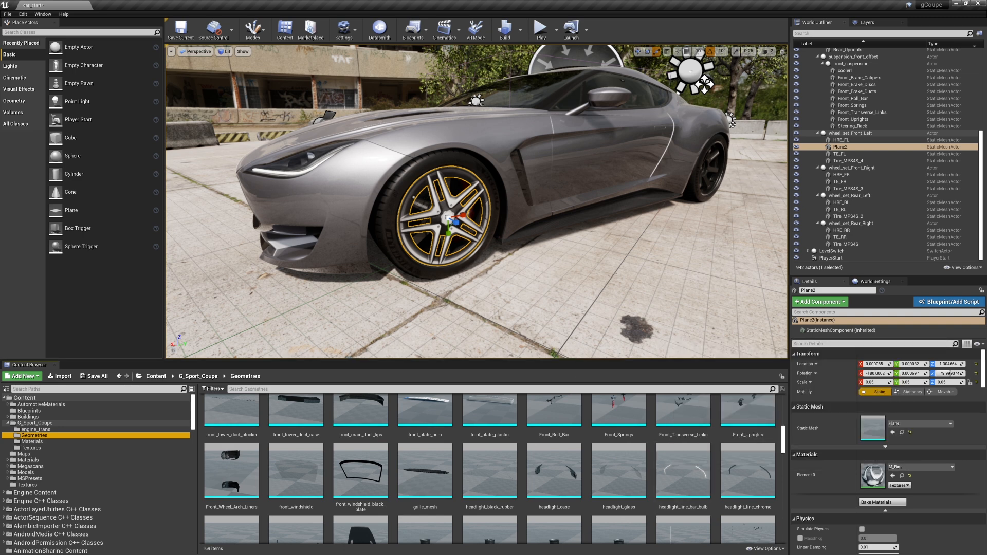
key(alt+Tab)
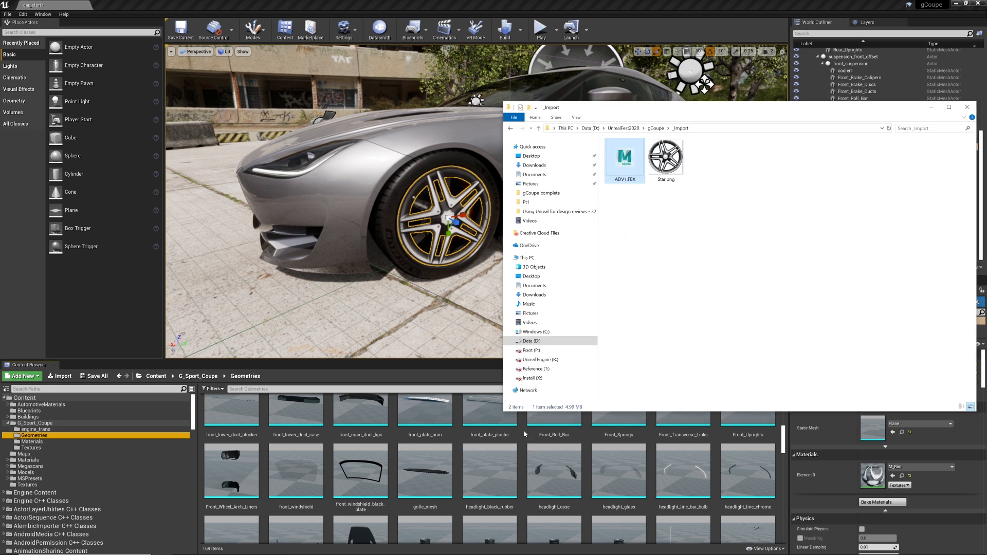
key(alt+Tab)
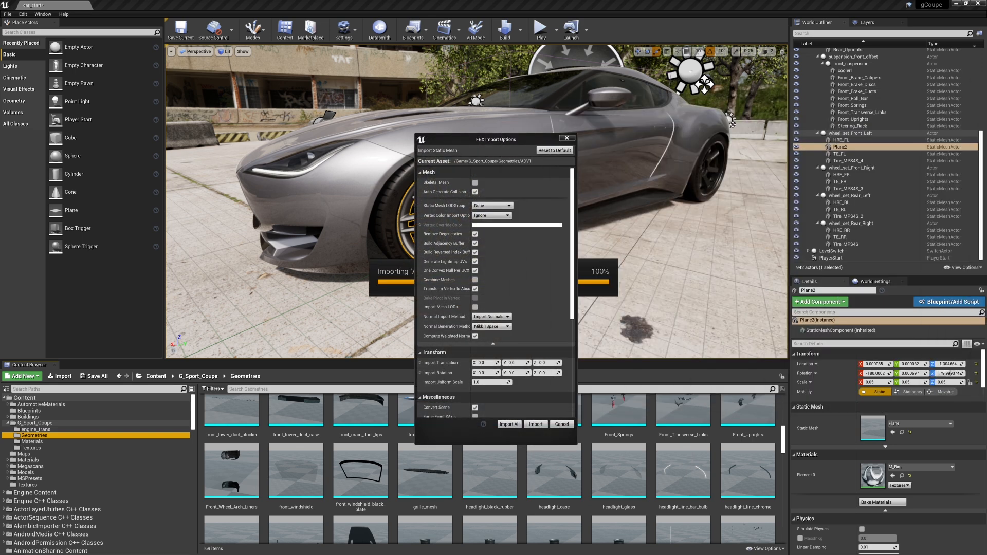
Step: Set the FBX normal import method to Import Normals and Tangents
drag(458, 138, 557, 146)
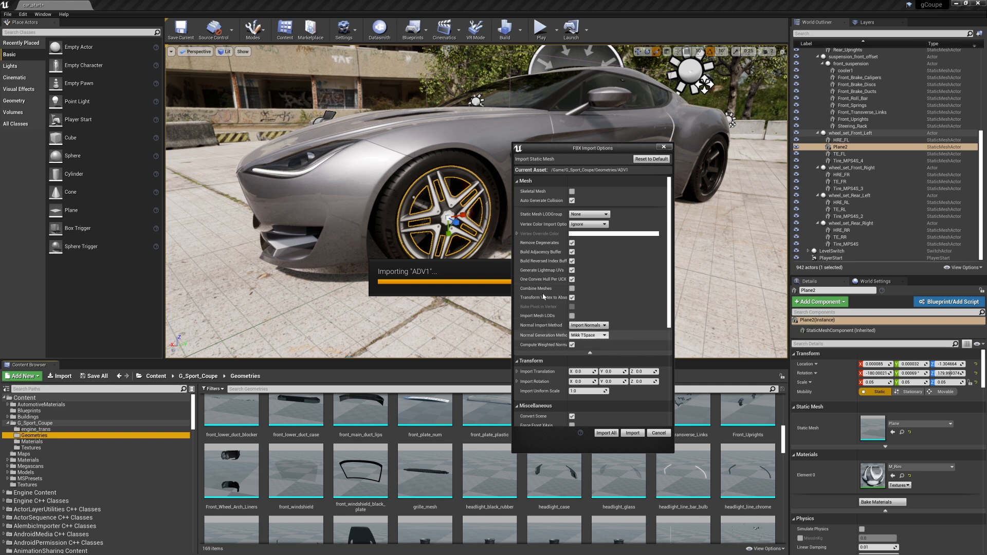
click(603, 327)
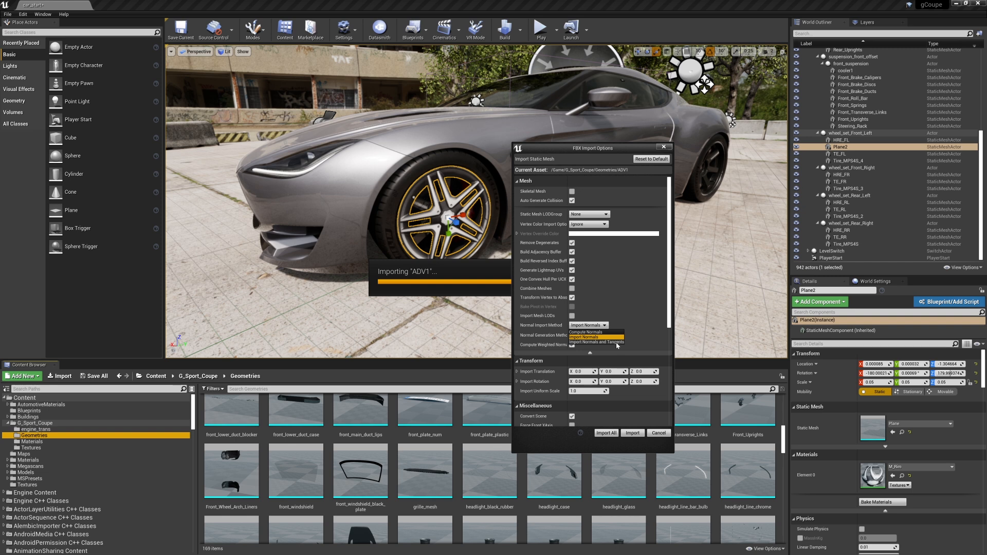
click(616, 342)
Step: Set the material import method to Do Not Create Material, turn off texture import and import everything from the FBX
scroll(668, 301, down, 6)
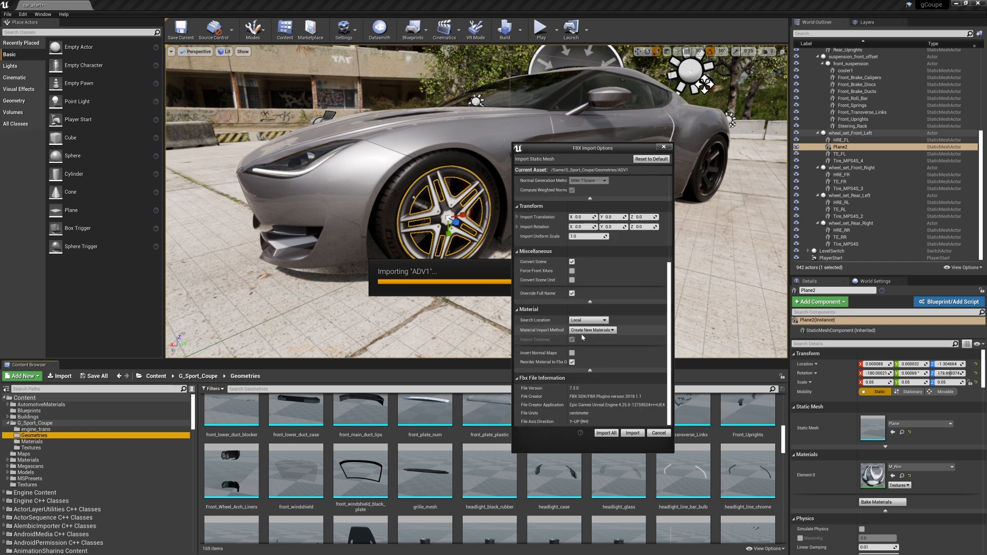
click(595, 332)
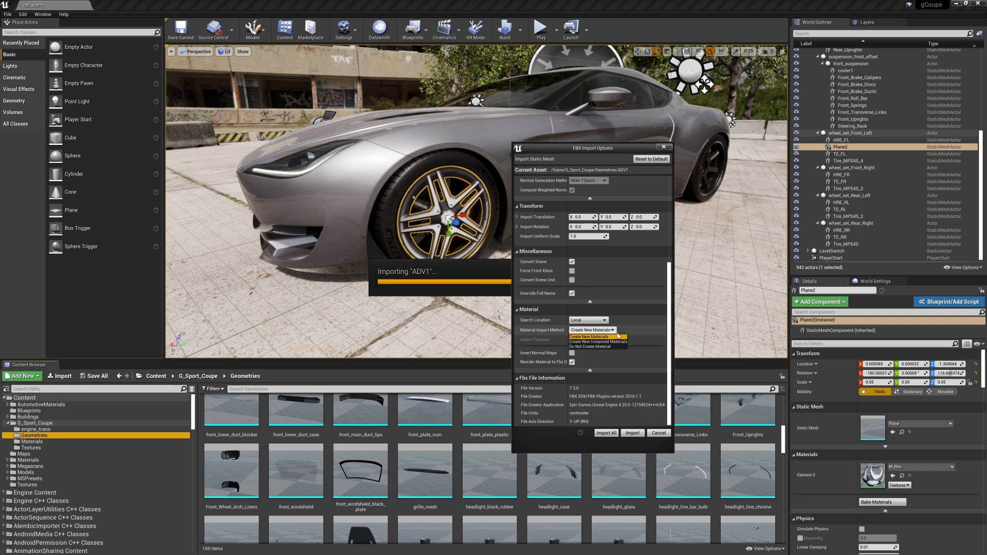
click(592, 347)
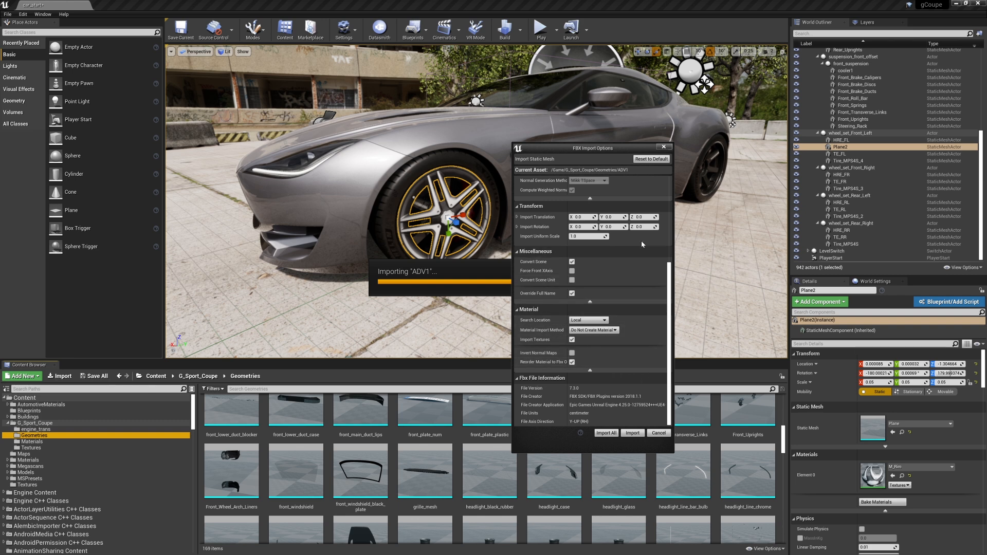
click(572, 340)
click(610, 433)
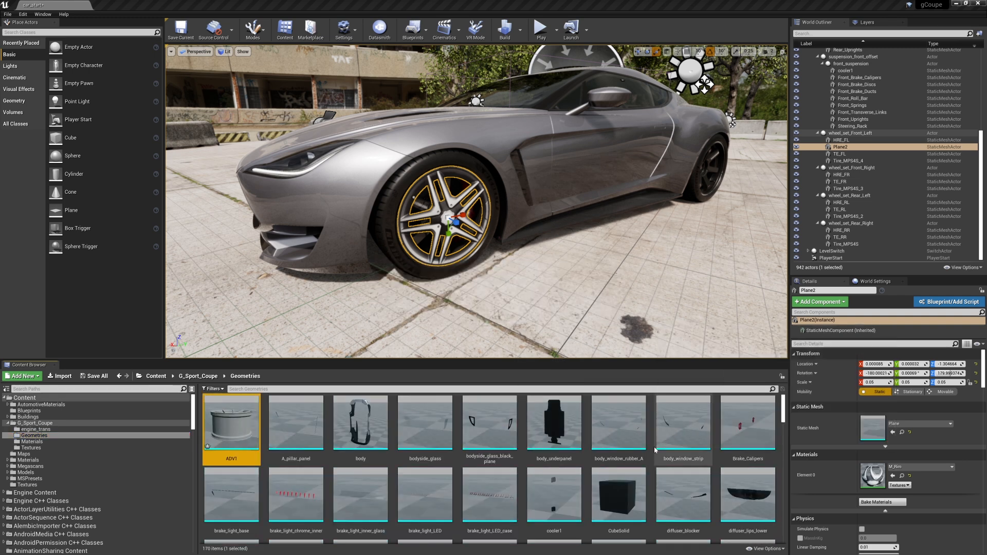
Step: Inspect the imported ADV1 rim from above in the static mesh editor, and close it
double_click(235, 420)
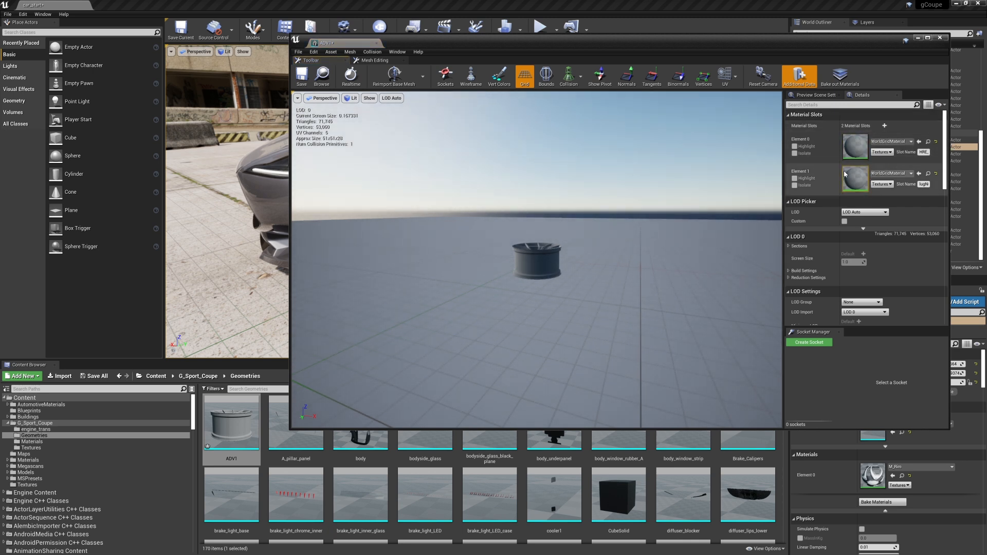
right_drag(607, 246, 606, 360)
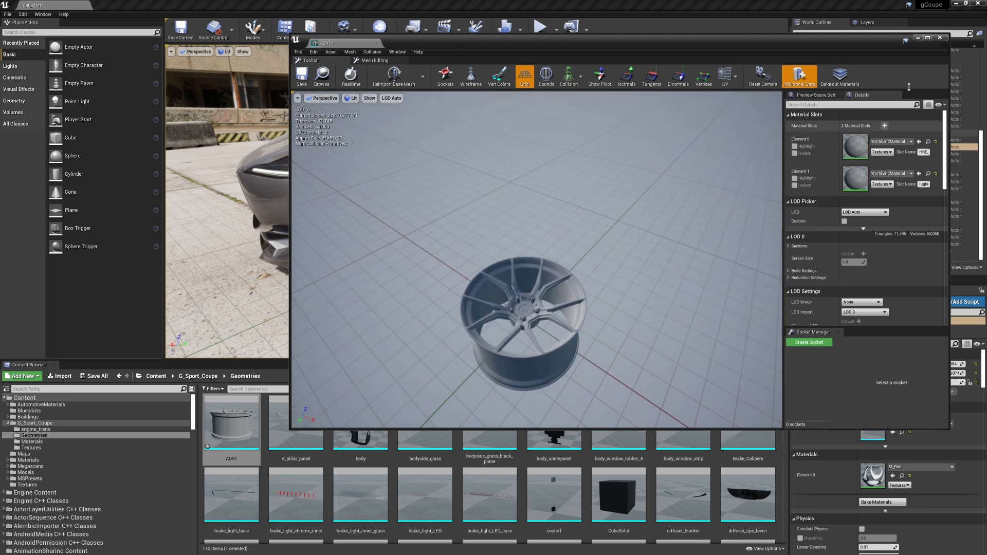
click(940, 38)
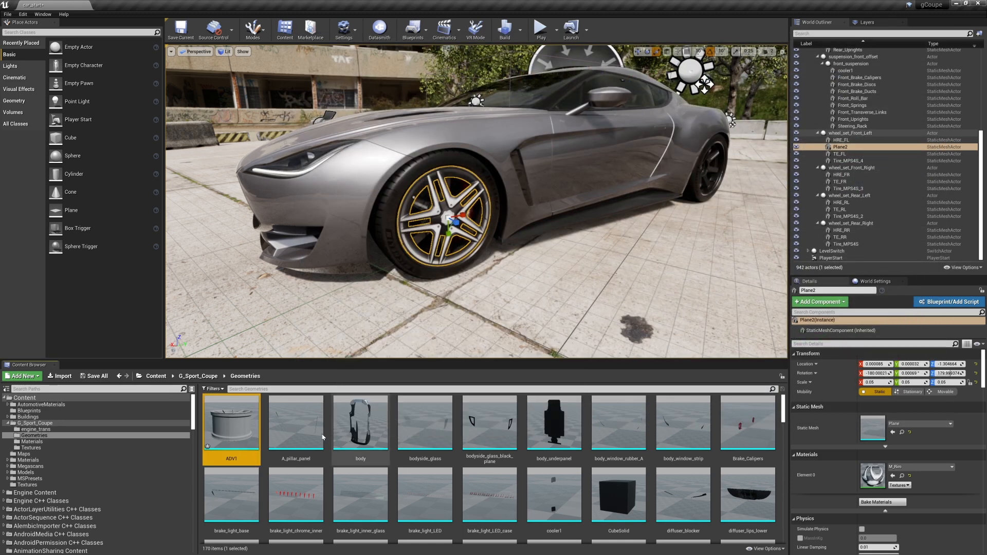
Step: Place the ADV1 rim in the level on the ground beside the car's front-left wheel
drag(234, 427, 575, 304)
right_drag(615, 228, 633, 281)
key(w)
key(s)
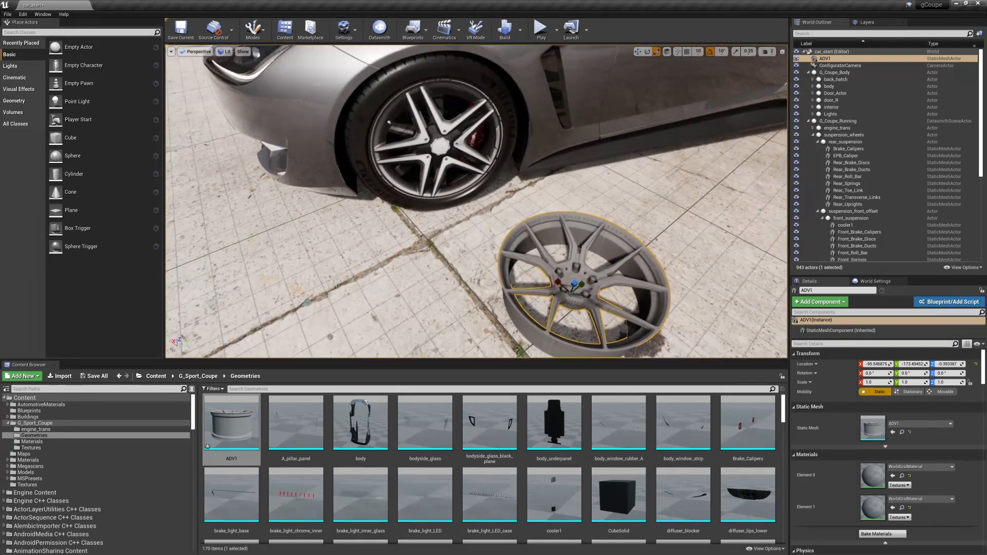
Step: Hide the Plane2 rim preview on the front-left wheel
click(495, 119)
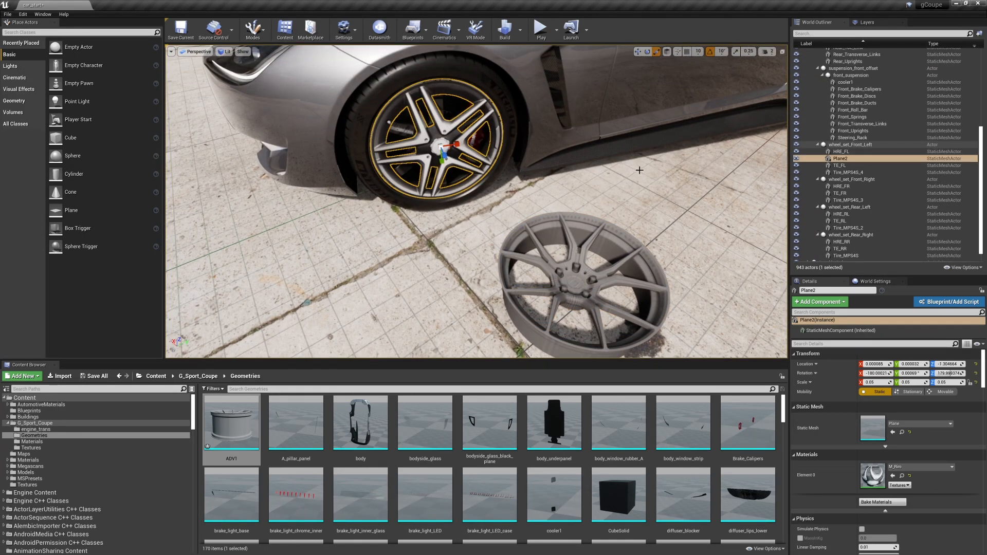
click(797, 160)
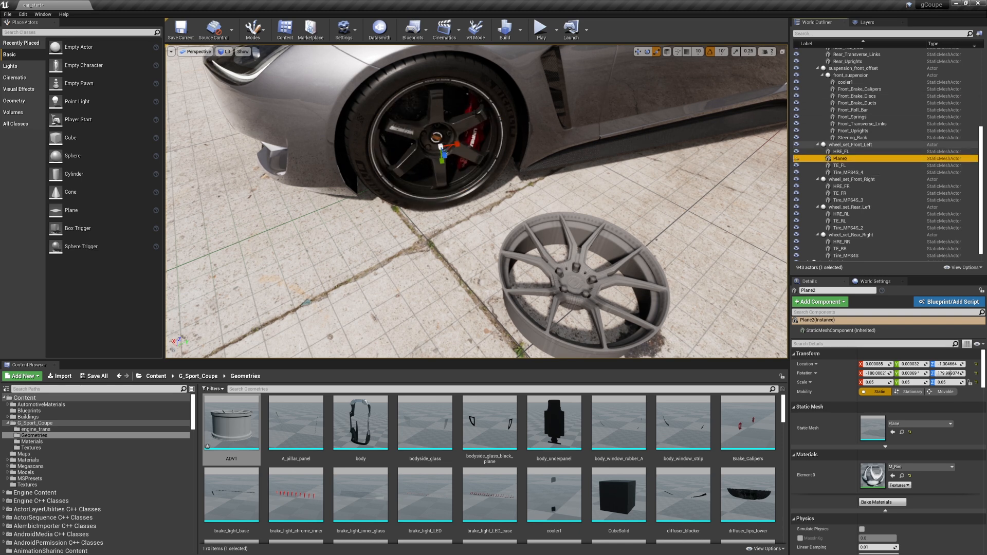
Step: Find MI_Metal_Frosted through HRE_FL's material slot, and apply it to the ADV1 rim and MI_alum to its lug nuts
click(843, 152)
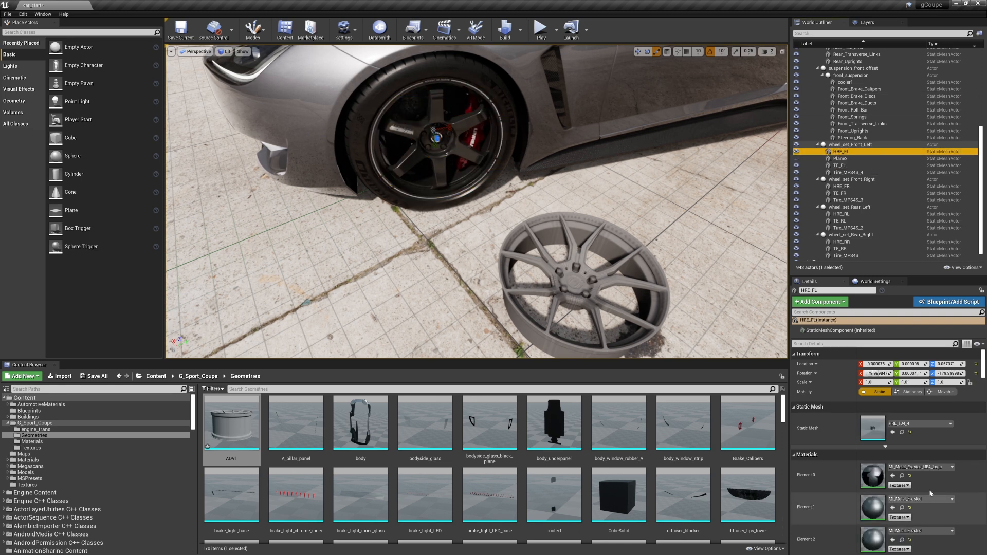
click(904, 508)
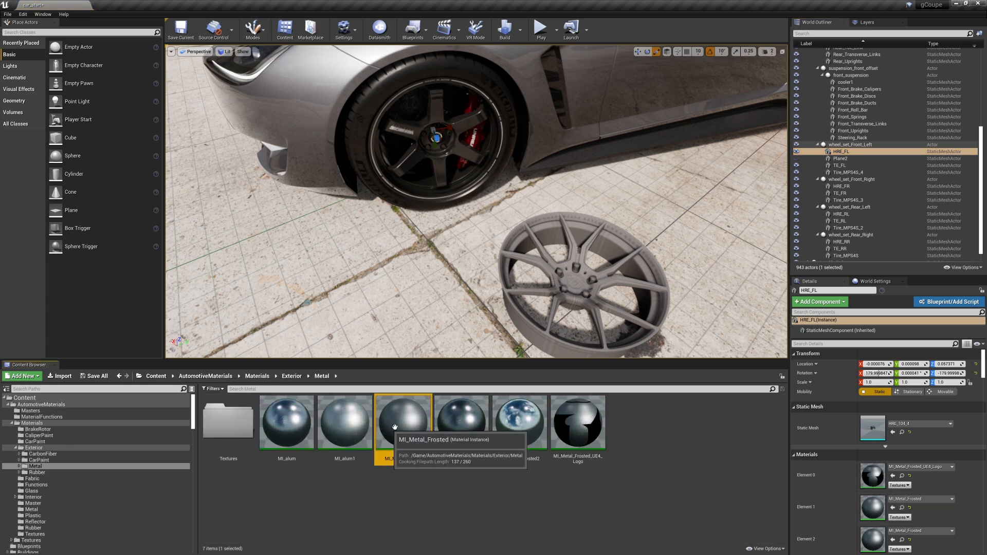
drag(403, 425, 586, 275)
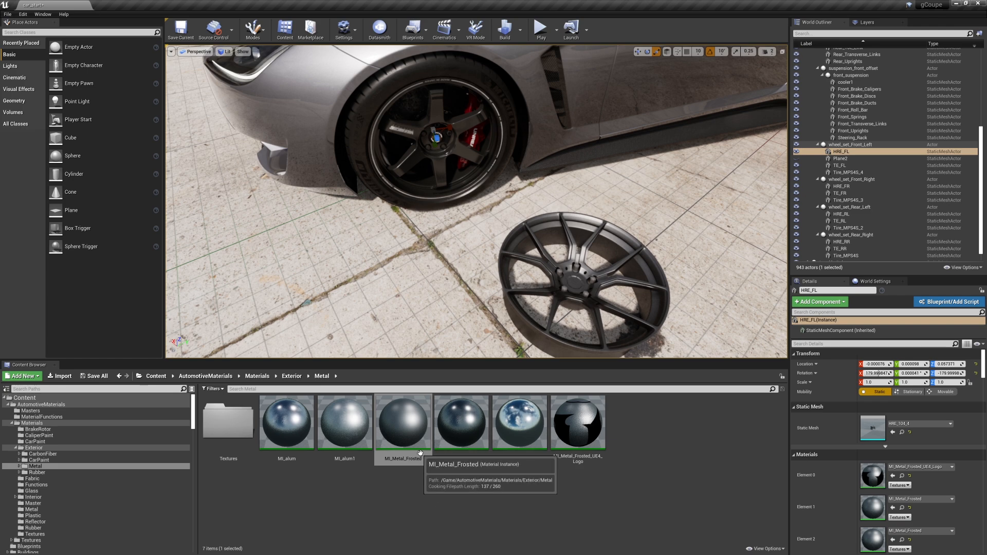
drag(285, 421, 603, 318)
key(w)
right_drag(602, 317, 663, 347)
key(s)
right_drag(602, 317, 567, 287)
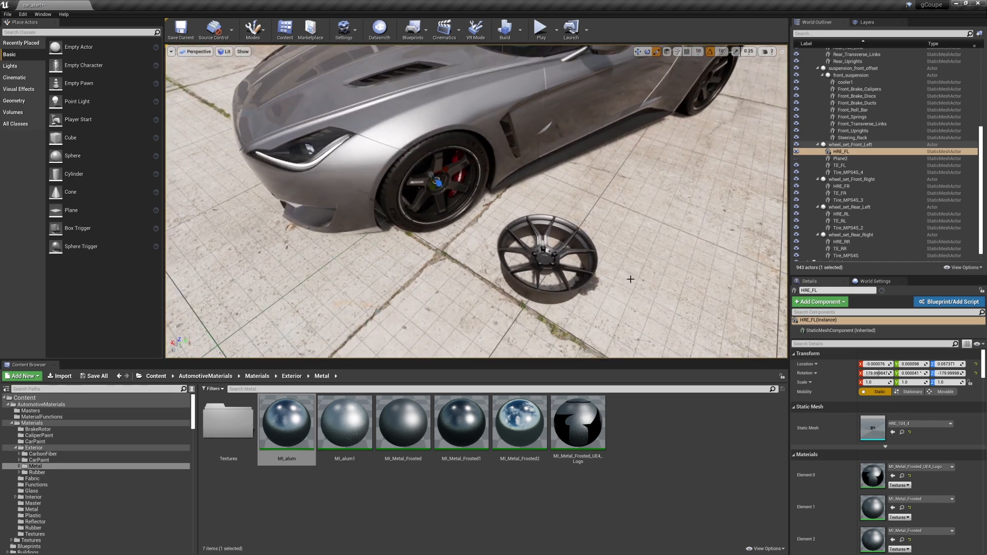
Step: Parent the ADV1 rim under the wheel_set_Front_Left actor
click(547, 250)
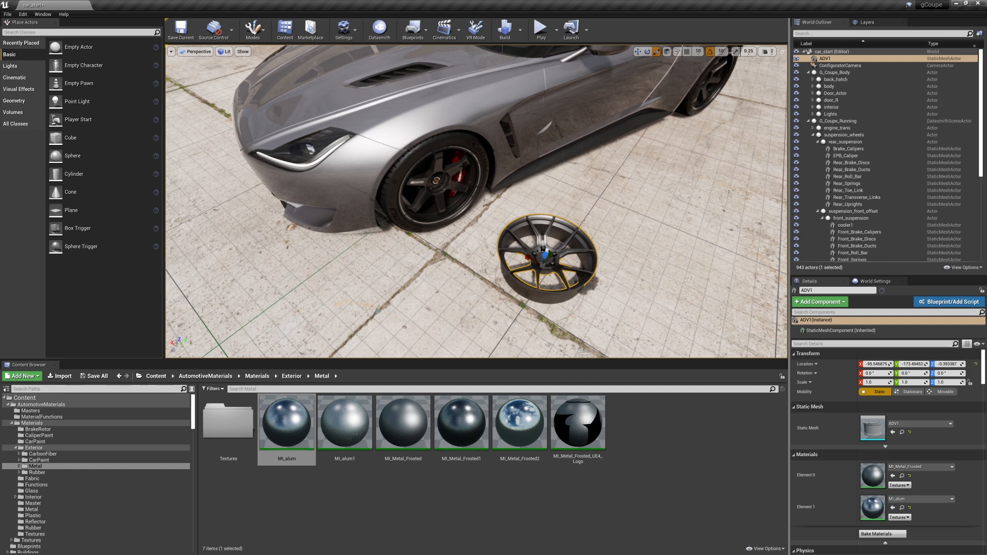
click(452, 170)
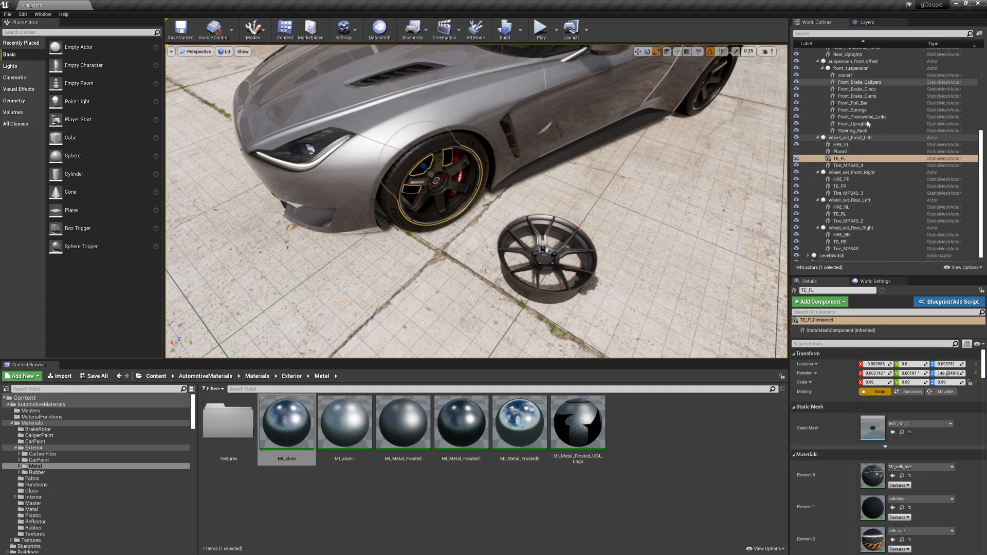
click(557, 250)
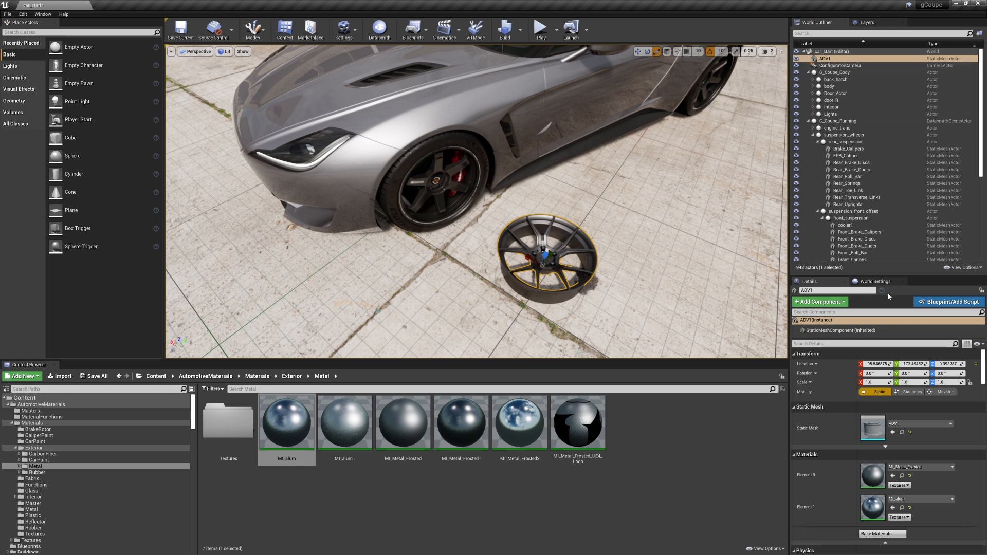
drag(882, 281, 891, 505)
drag(829, 61, 846, 288)
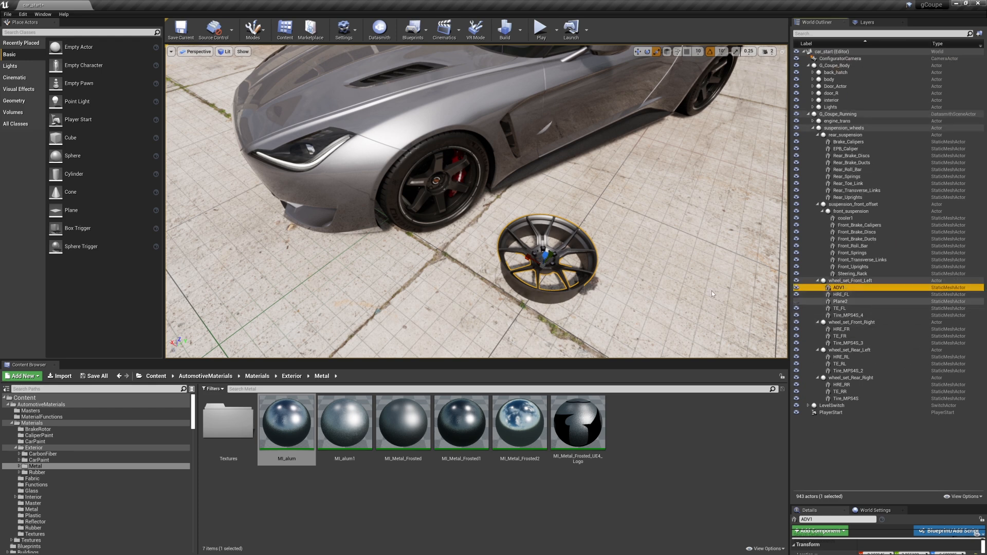
Step: Reset ADV1's location and rotation to zero so it snaps to the front-left wheel's pivot
right_drag(637, 281, 674, 301)
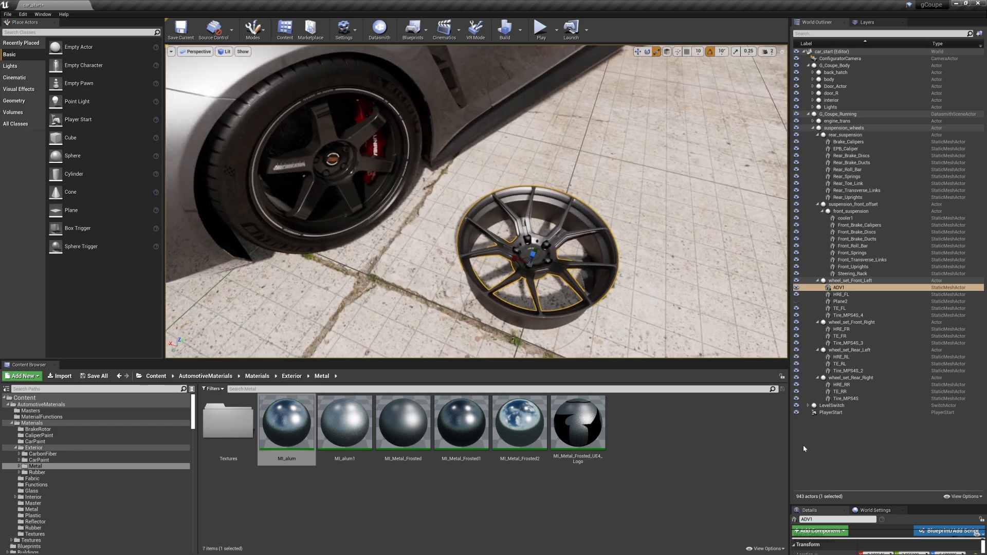
drag(896, 505, 895, 326)
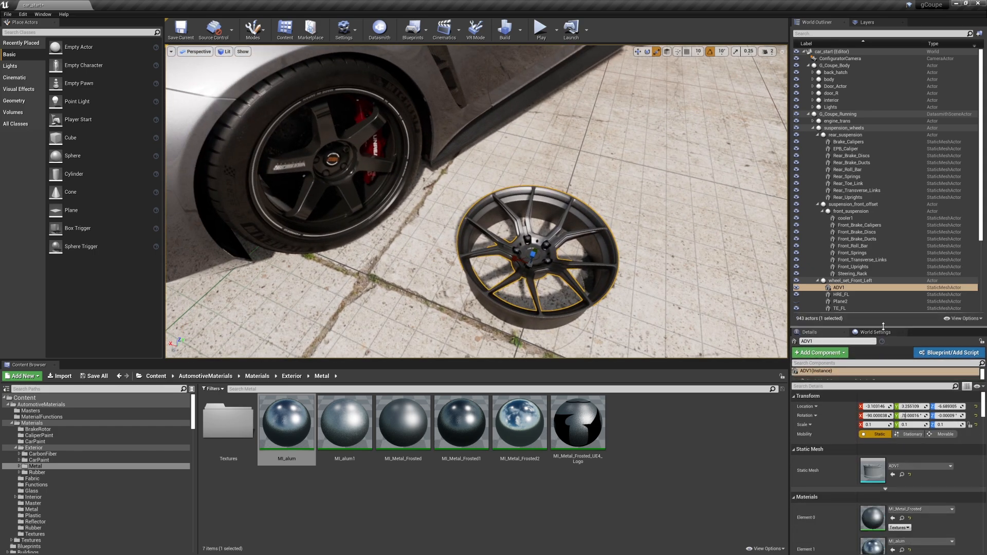
click(977, 407)
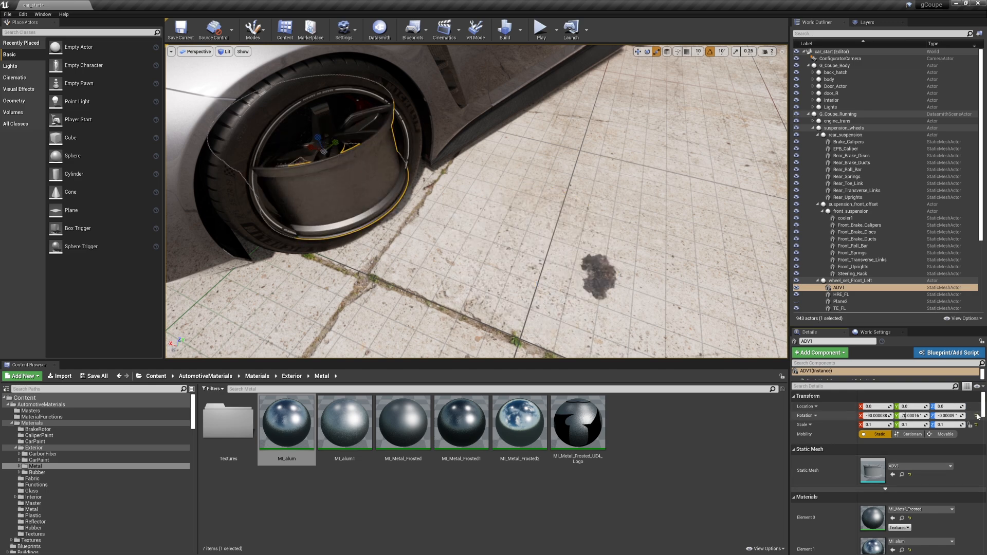
click(977, 416)
key(f)
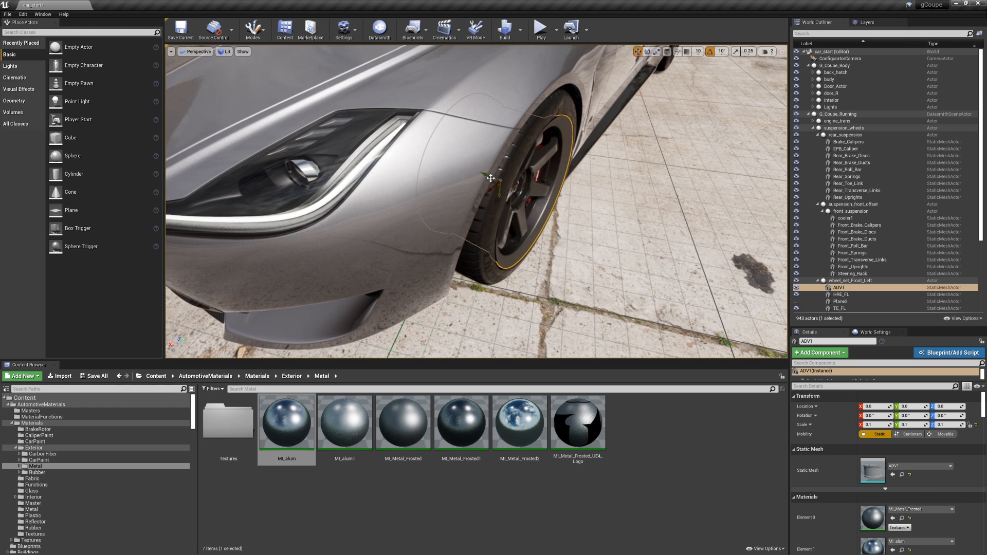
Step: Try moving the ADV1 rim outward along the front-left wheel's axle, and undo the move
drag(488, 175, 601, 222)
key(f)
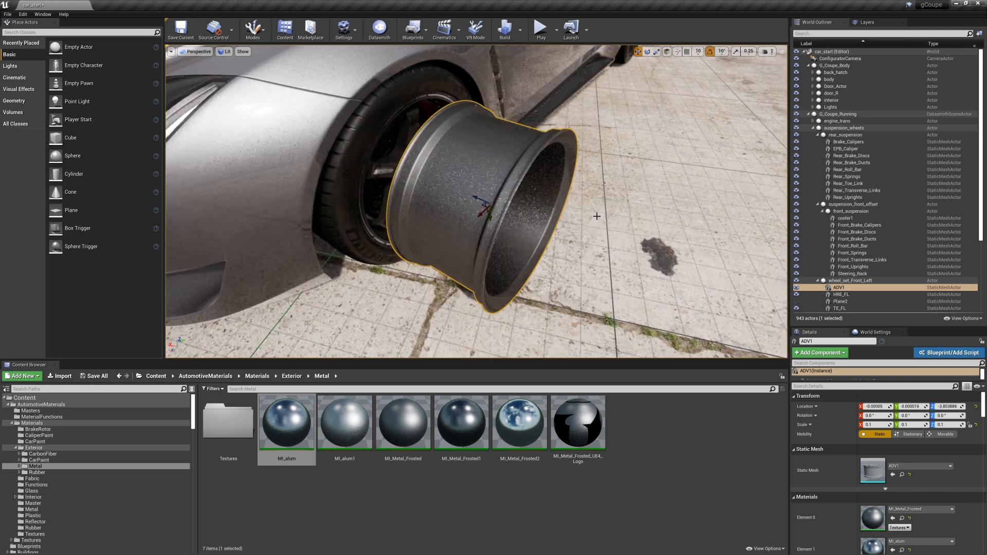
key(ctrl+z)
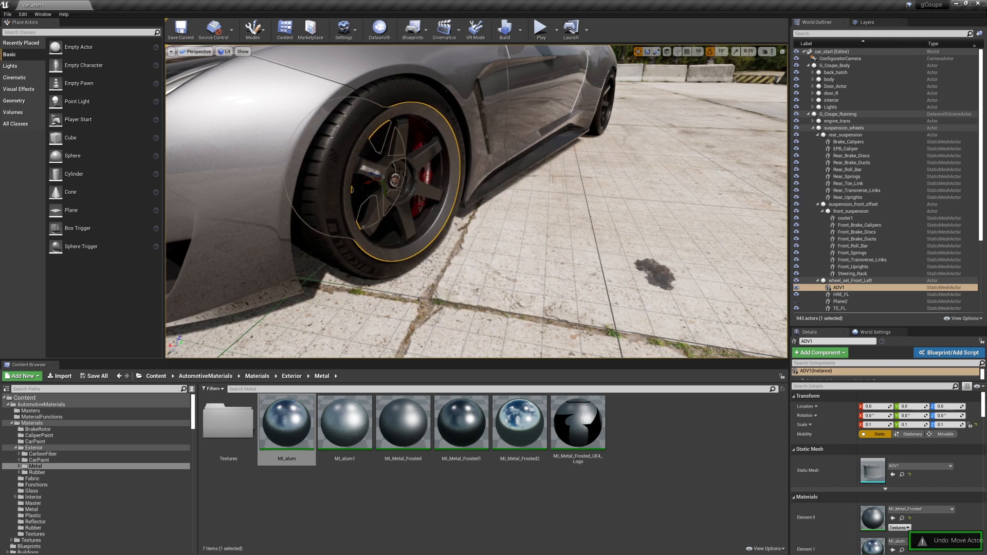
Step: Rotate the ADV1 rim 180° about the vertical axis so its spokes face outward from the front-left tire
drag(372, 186, 329, 188)
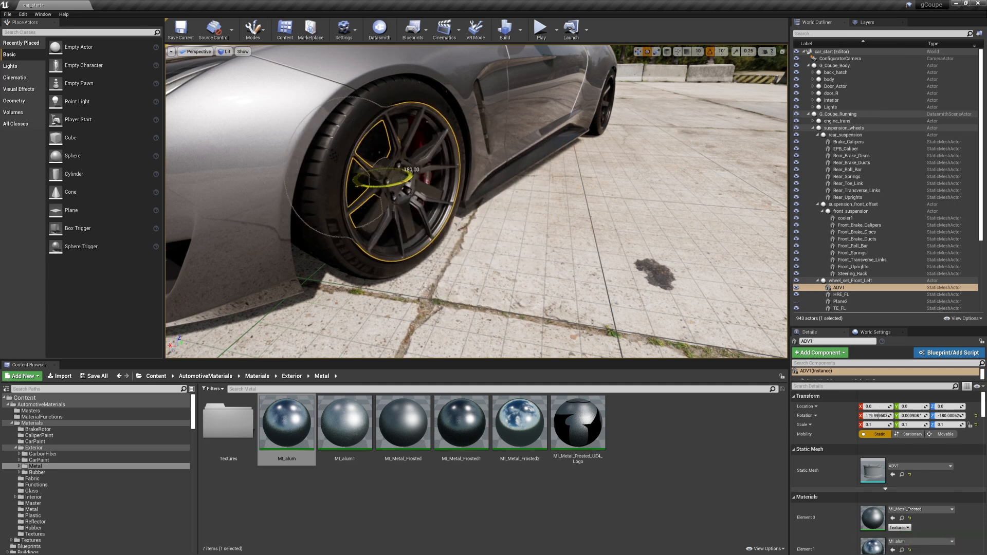
key(f)
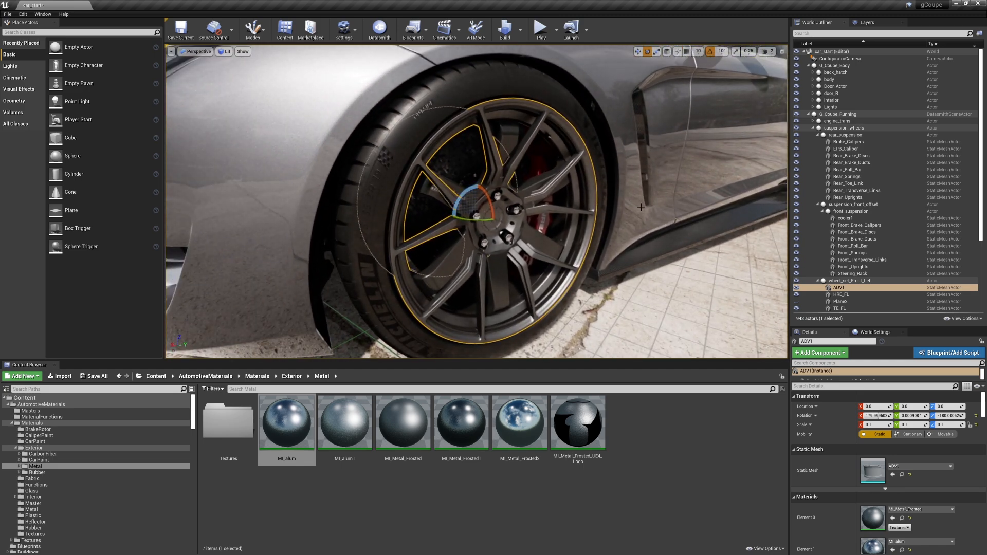
key(s)
right_drag(584, 237, 604, 228)
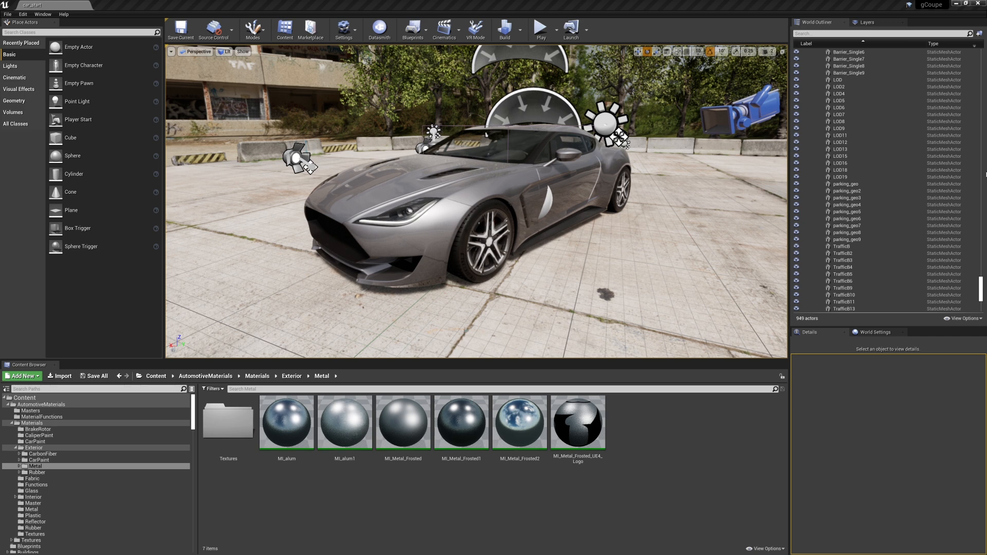
Step: Examine the rim actors grouped under each wheel set in the scene hierarchy and the car's front-left wheel up close
drag(981, 288, 980, 50)
scroll(863, 141, down, 3)
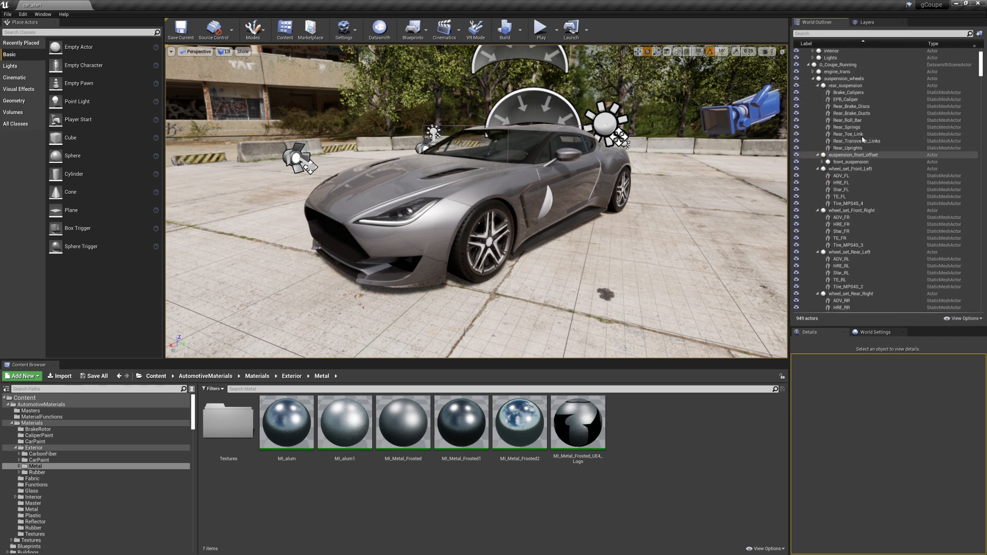
scroll(863, 140, down, 3)
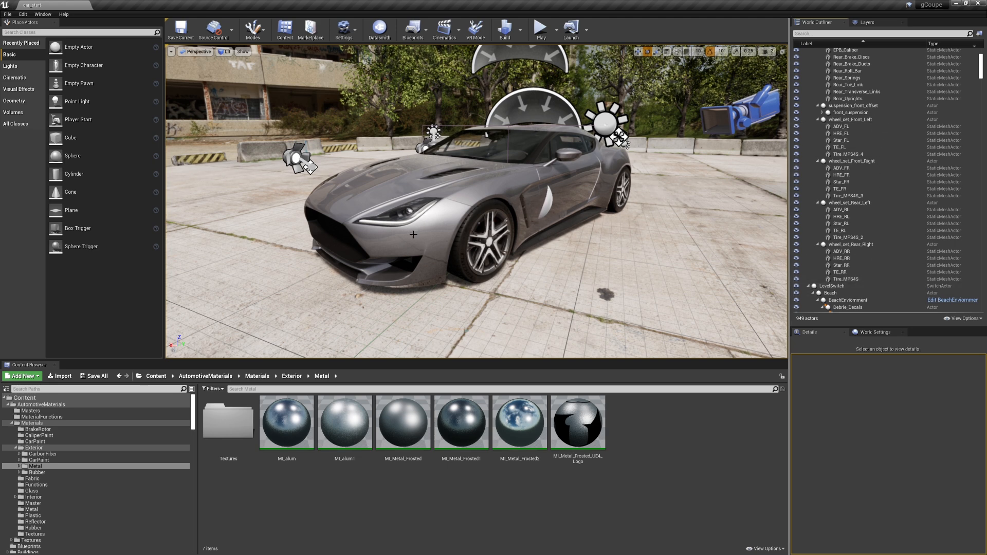
key(d)
right_drag(492, 231, 396, 240)
key(w)
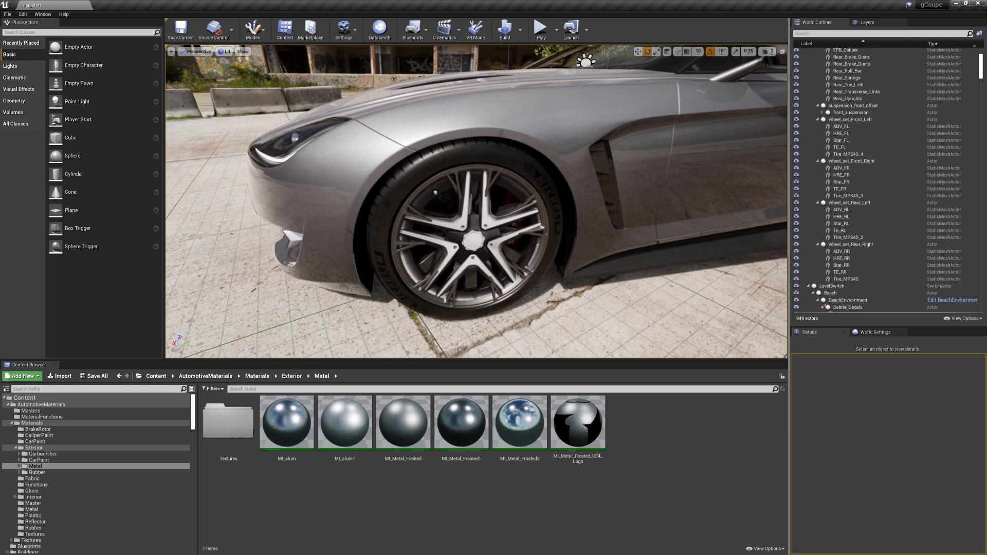
key(s)
right_drag(476, 202, 502, 179)
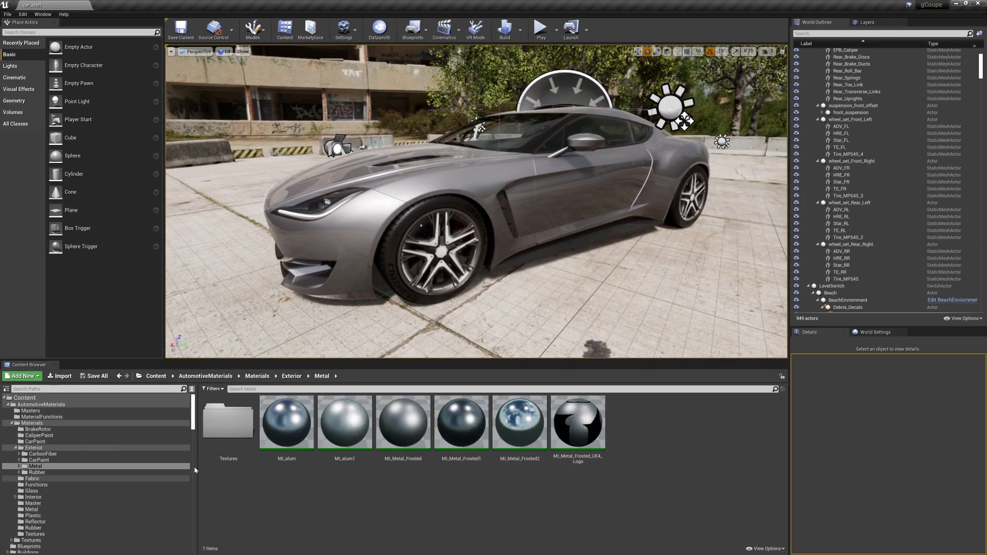
Step: Collapse the AutomotiveMaterials folder tree and open the Blueprints content folder
click(13, 426)
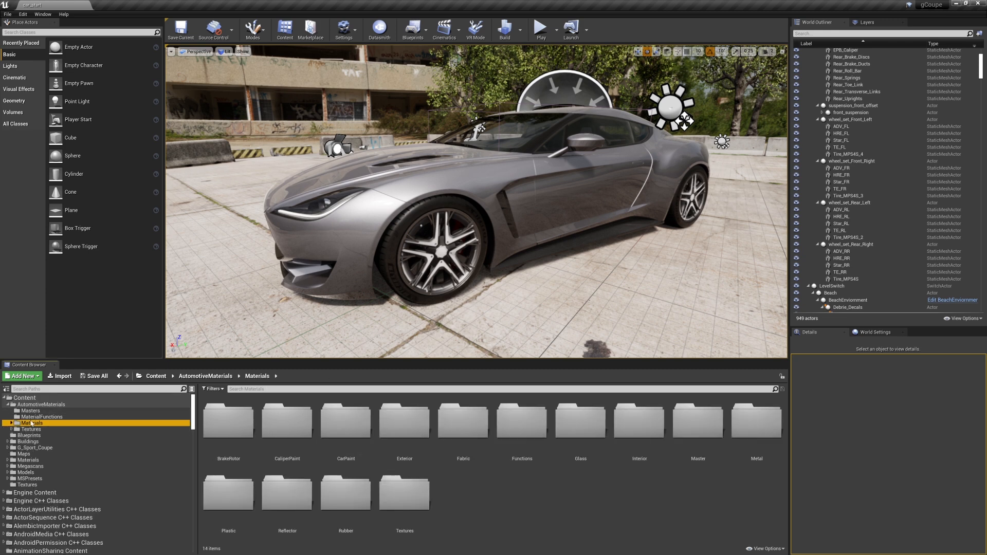
click(9, 406)
click(23, 398)
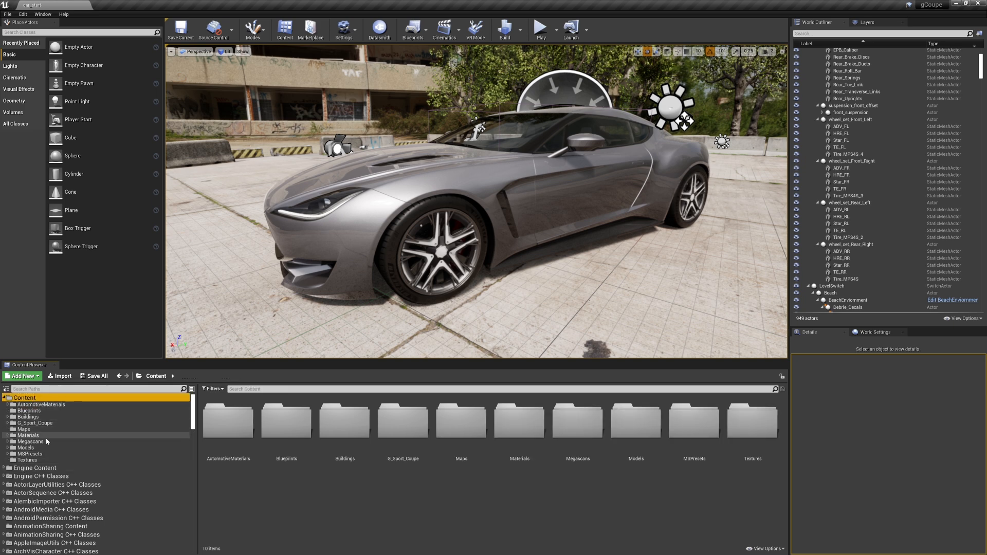
click(39, 411)
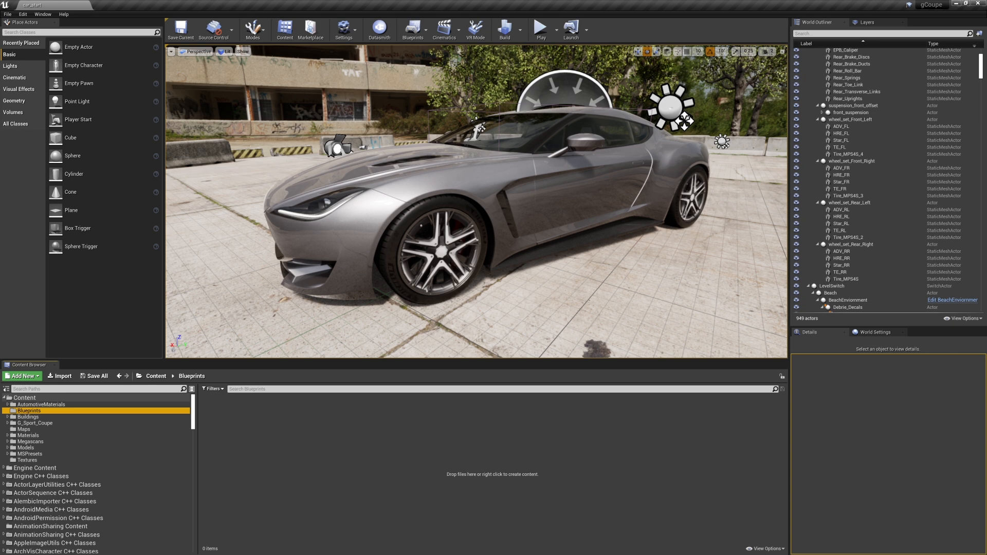
Step: Create a Level Variant Sets asset named gCoupeLevelVariantSets in the Blueprints folder and place it in the level beside the car
right_click(472, 409)
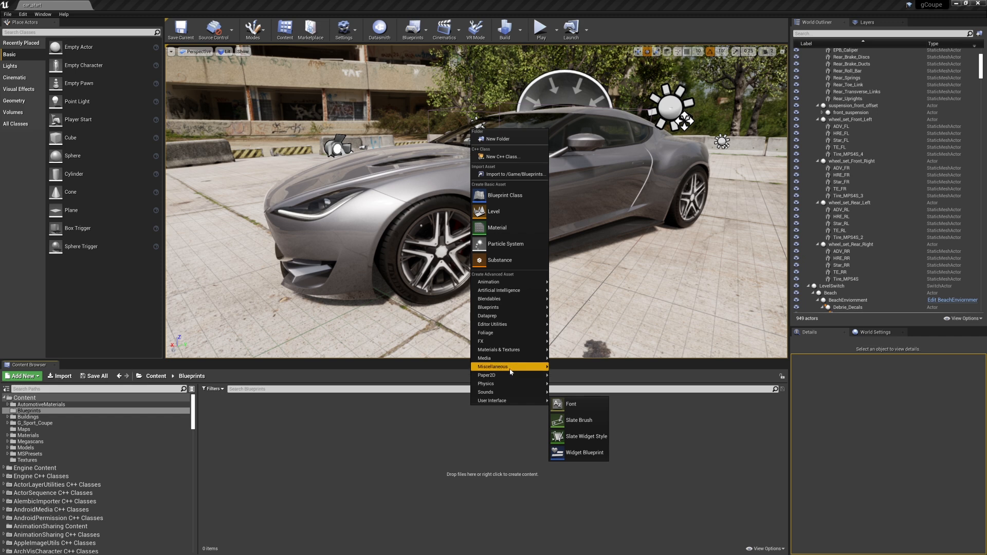
mouse_move(511, 372)
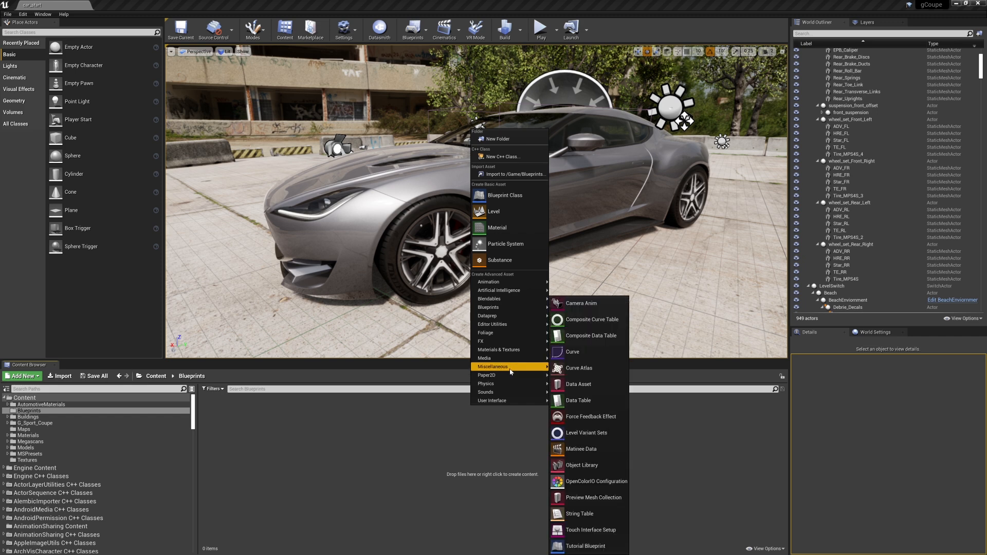
click(614, 433)
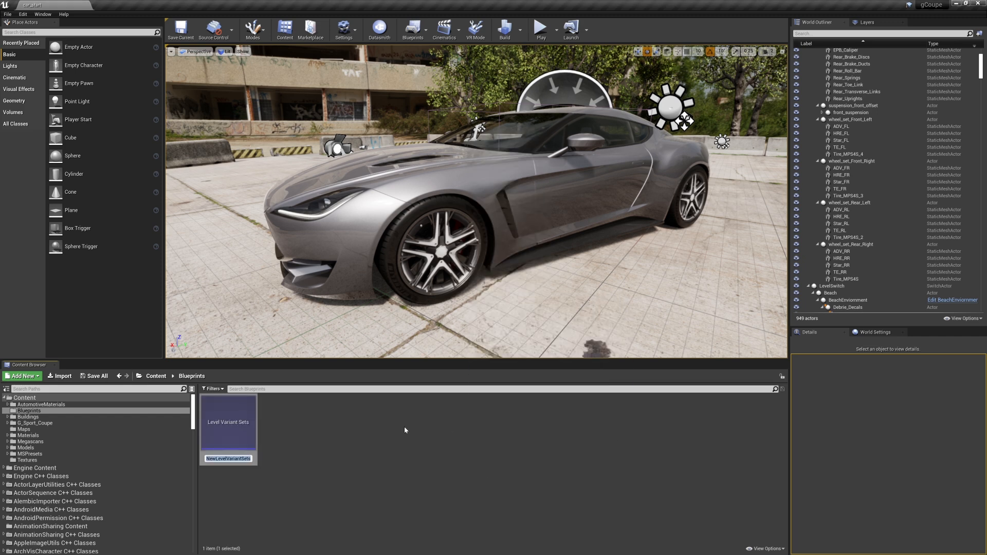
key(Home)
key(Delete)
key(Delete)
key(Delete)
text(gCoupe)
key(Return)
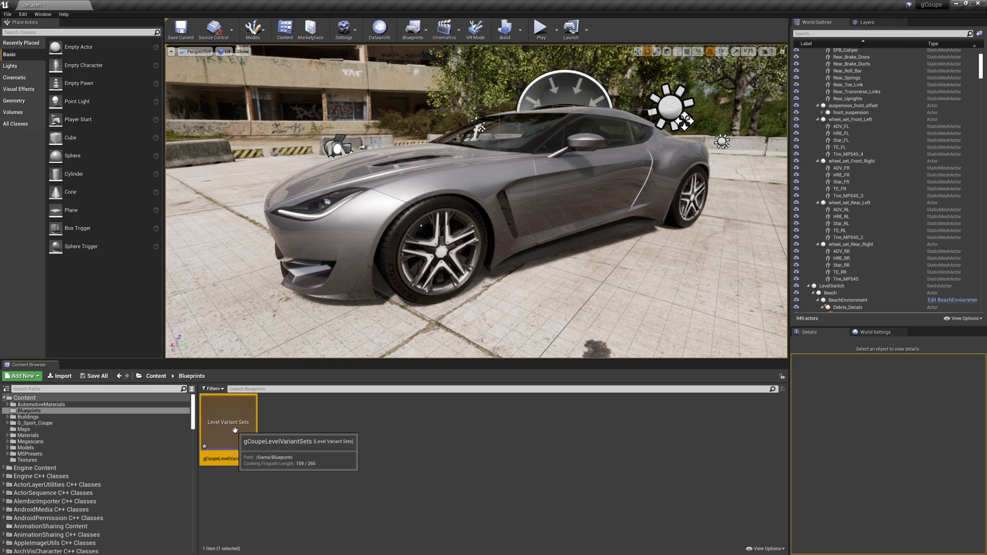
drag(243, 428, 580, 301)
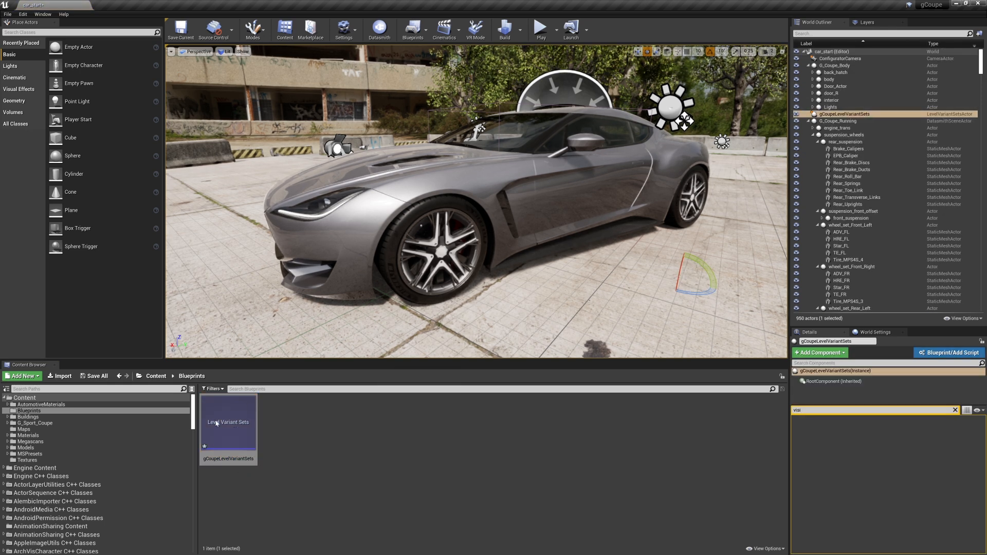
right_click(478, 469)
mouse_move(525, 426)
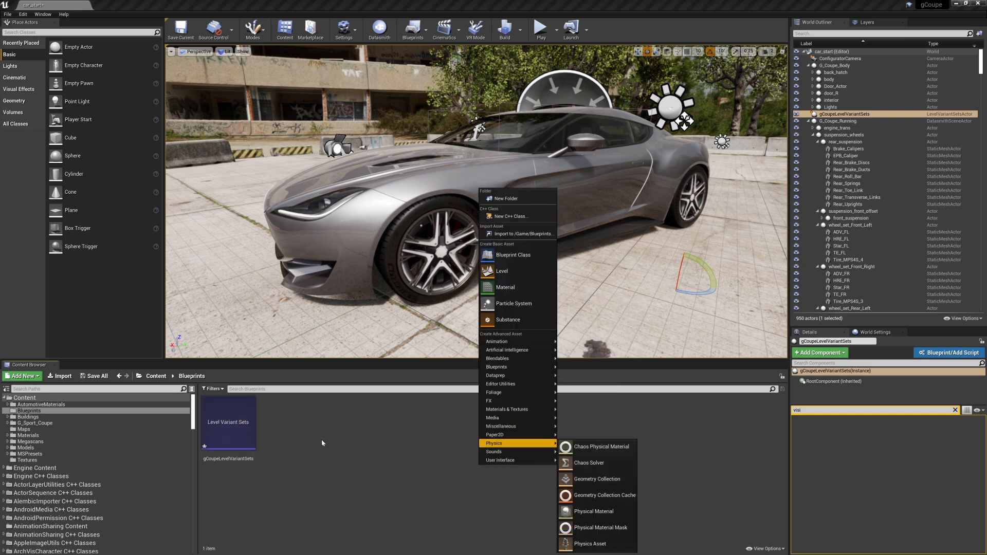
click(370, 435)
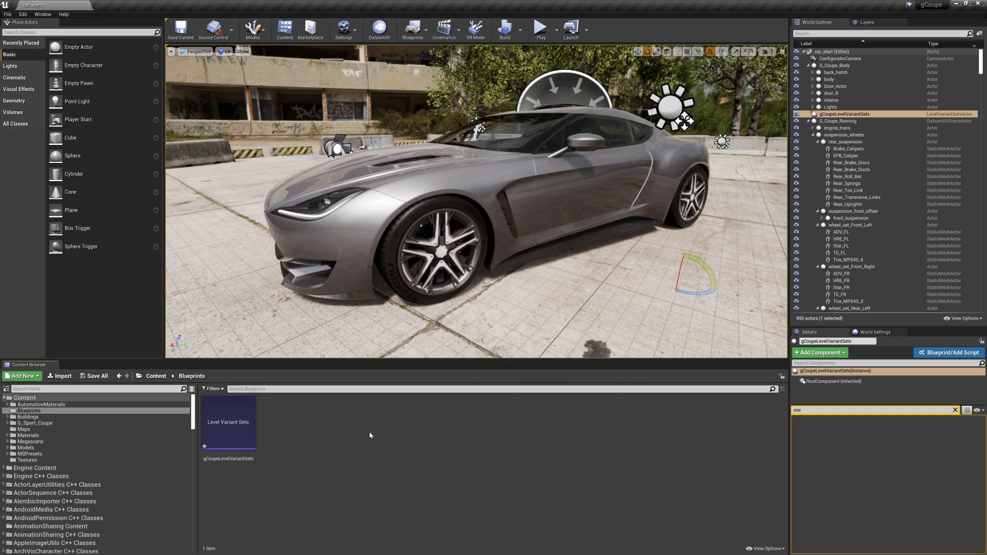
Step: Search the plugins for "variant" to check whether Variant Manager and Variant Manager Content are enabled
click(23, 14)
mouse_move(16, 9)
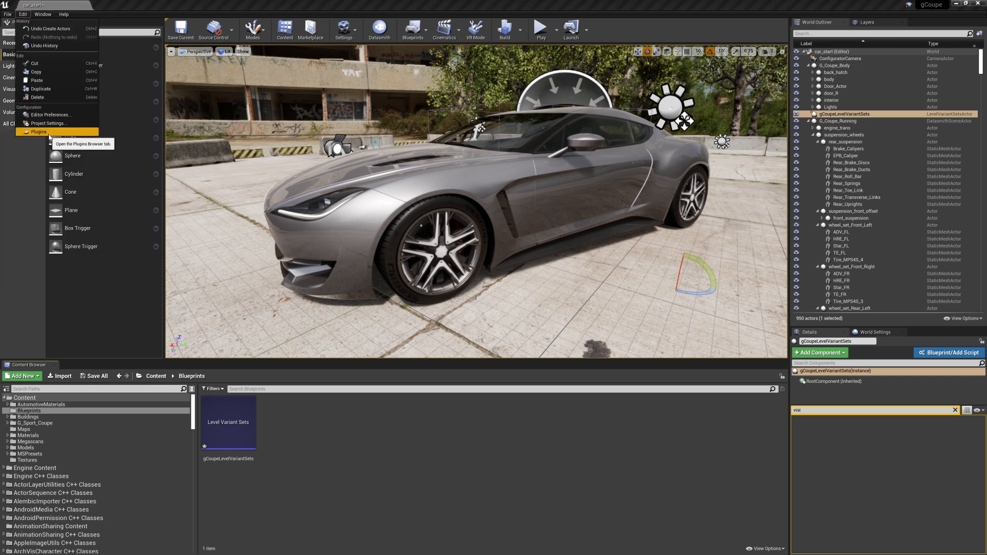
click(31, 133)
click(608, 131)
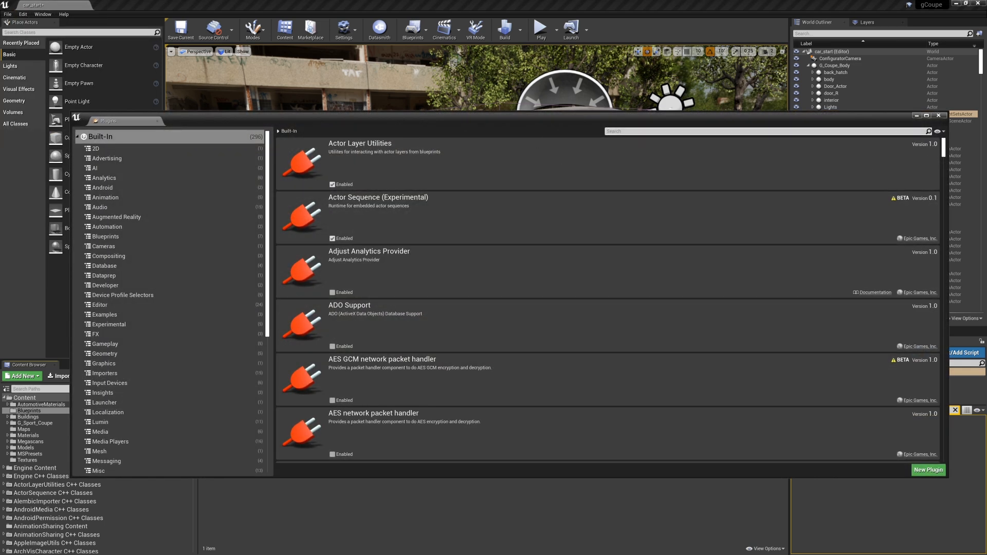
text(varian)
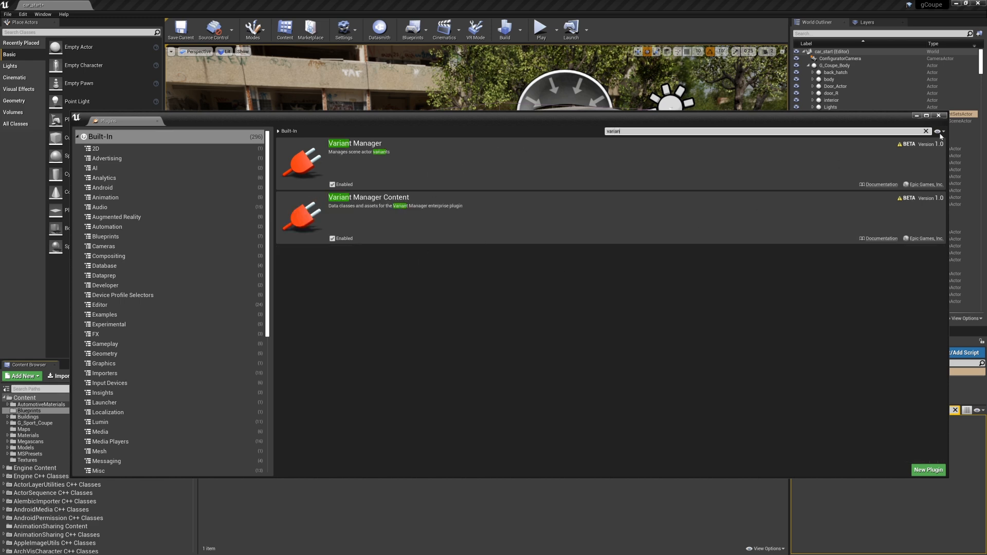
click(940, 116)
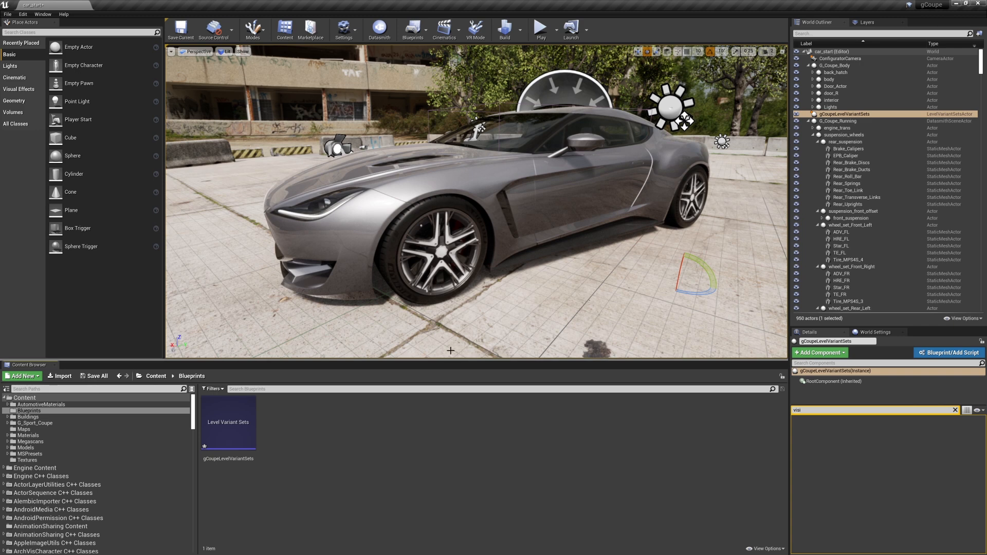
Step: Clear the details filter and select the gCoupeLevelVariantSets actor in the level to show its Variant Manager properties
click(242, 419)
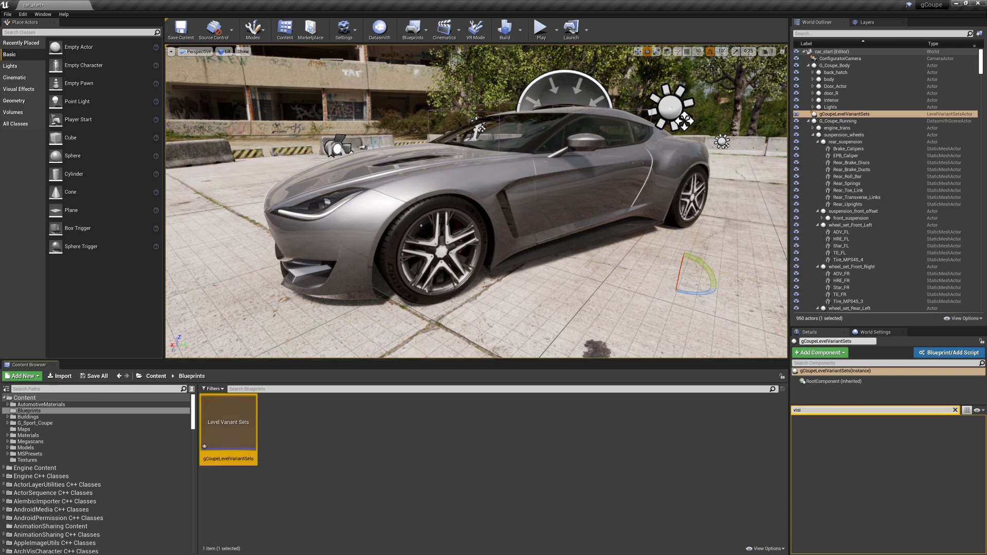
click(955, 411)
click(956, 412)
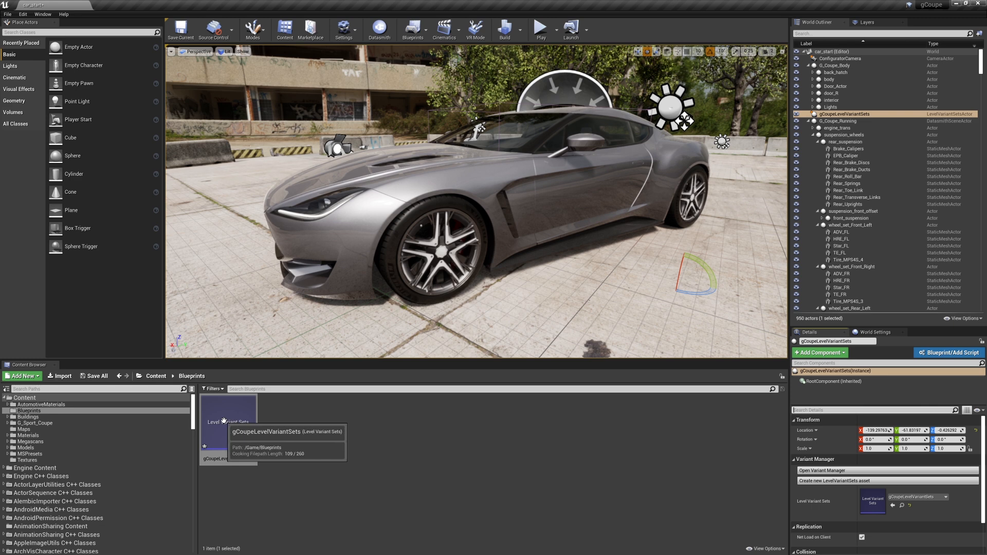
click(809, 114)
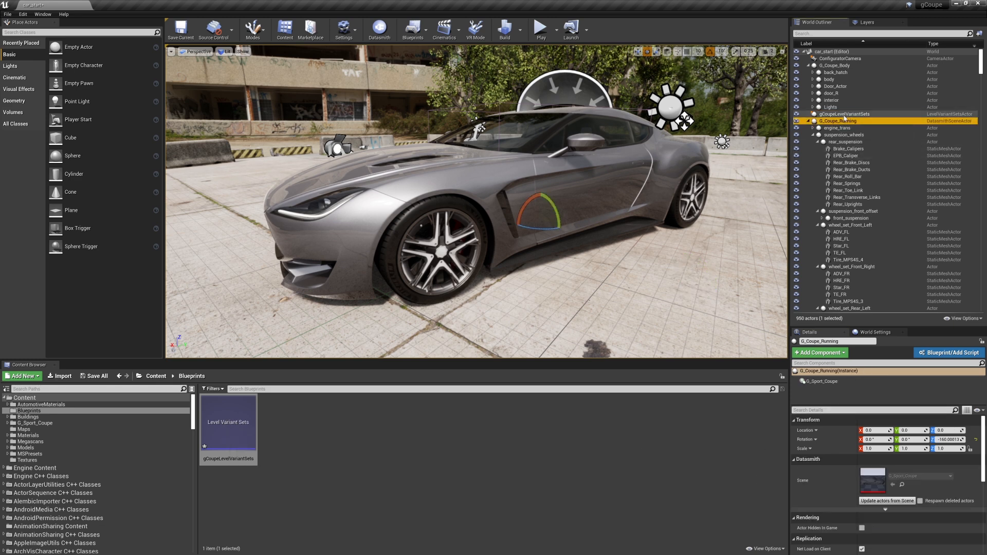
scroll(854, 473, down, 1)
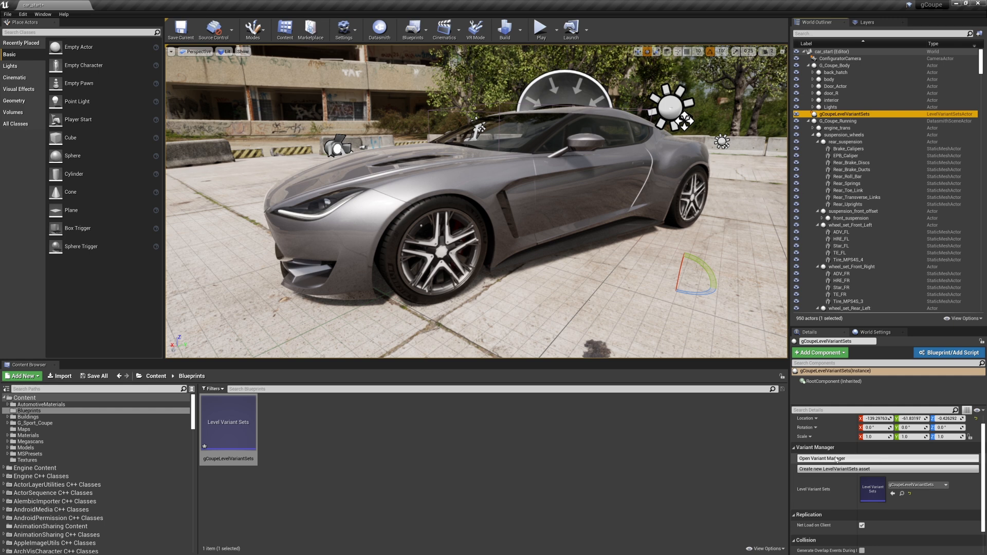
Step: Open the Variant Manager from the gCoupeLevelVariantSets actor, shrinking its window and placing it over the lower part of the viewport
click(837, 459)
drag(740, 85, 640, 121)
drag(445, 109, 656, 242)
drag(804, 255, 614, 240)
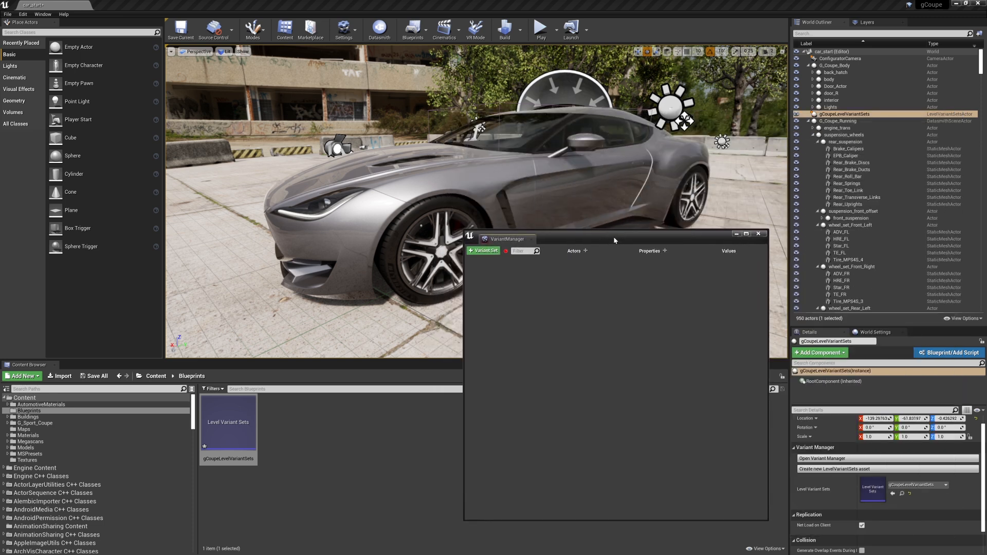
Step: Add a variant set named Rims in the Variant Manager
click(487, 251)
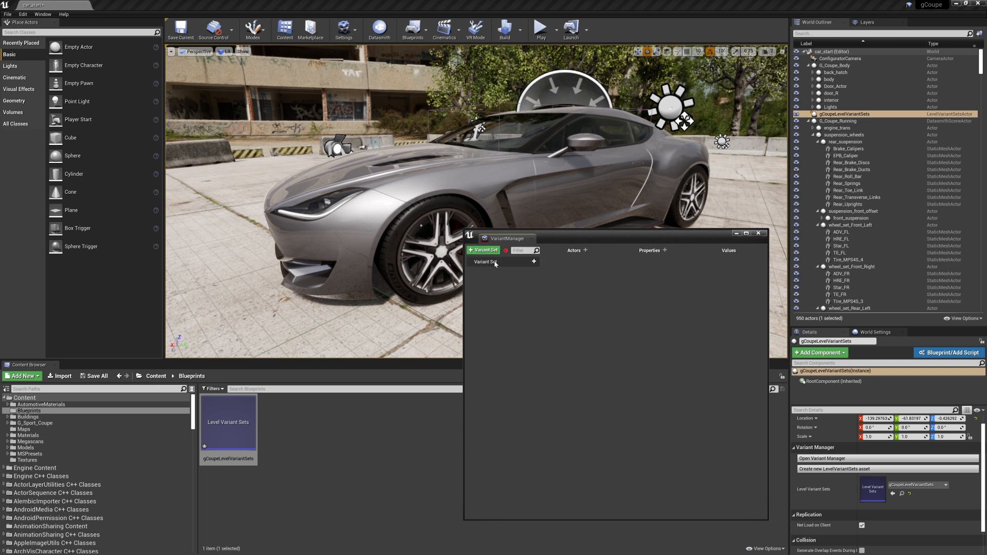
click(495, 264)
double_click(490, 265)
text(Rims)
key(Return)
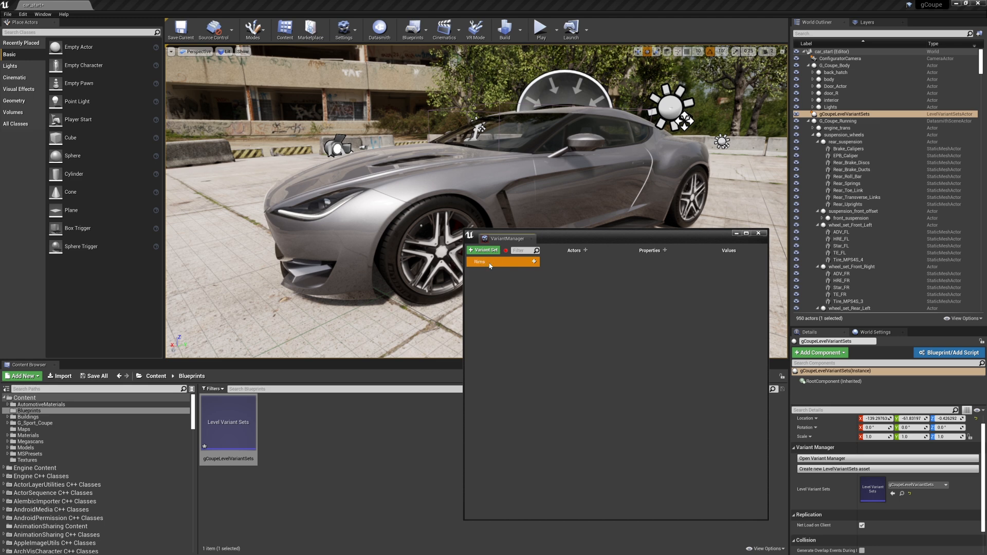
Step: Add a variant named ADV to the Rims set, keeping the wheel actors in view
click(534, 261)
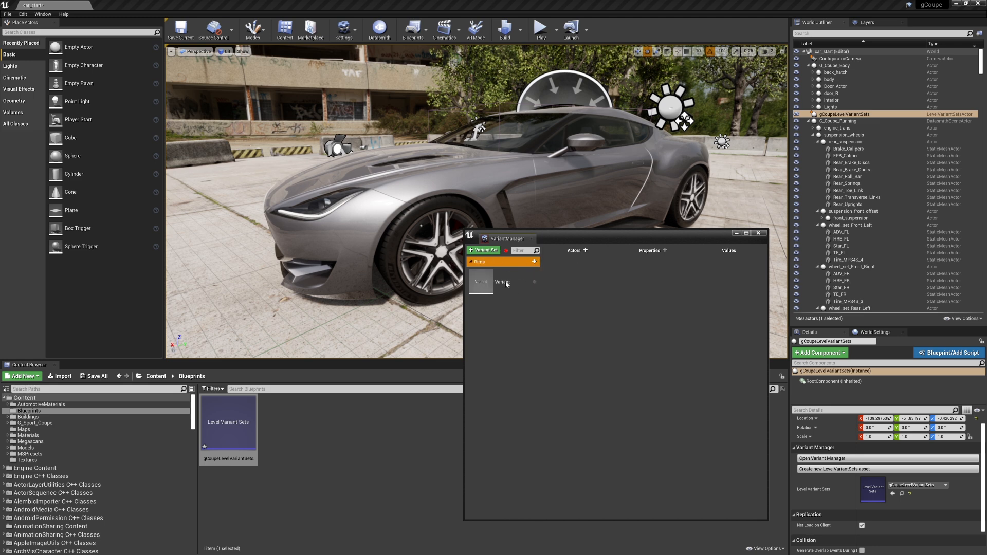
drag(589, 235, 601, 251)
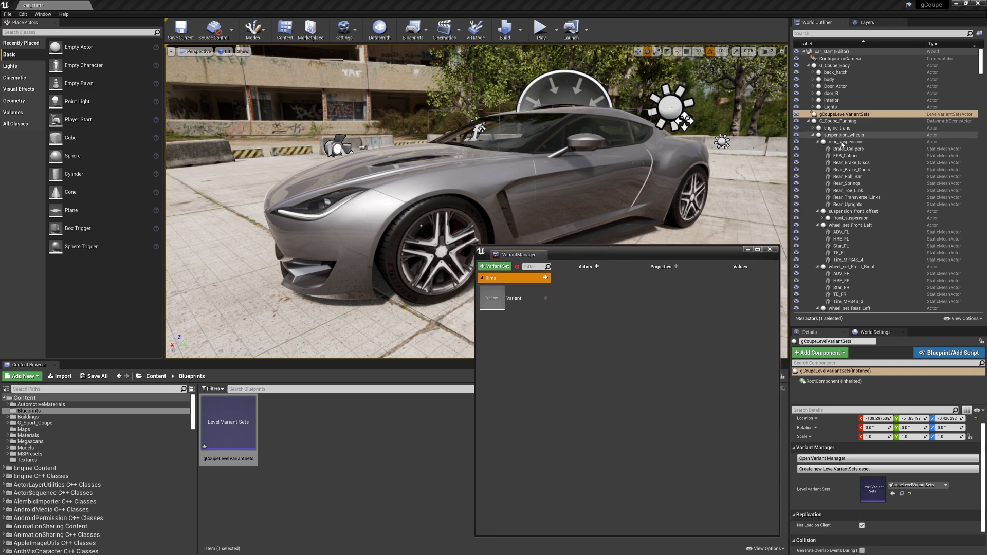
scroll(860, 175, down, 3)
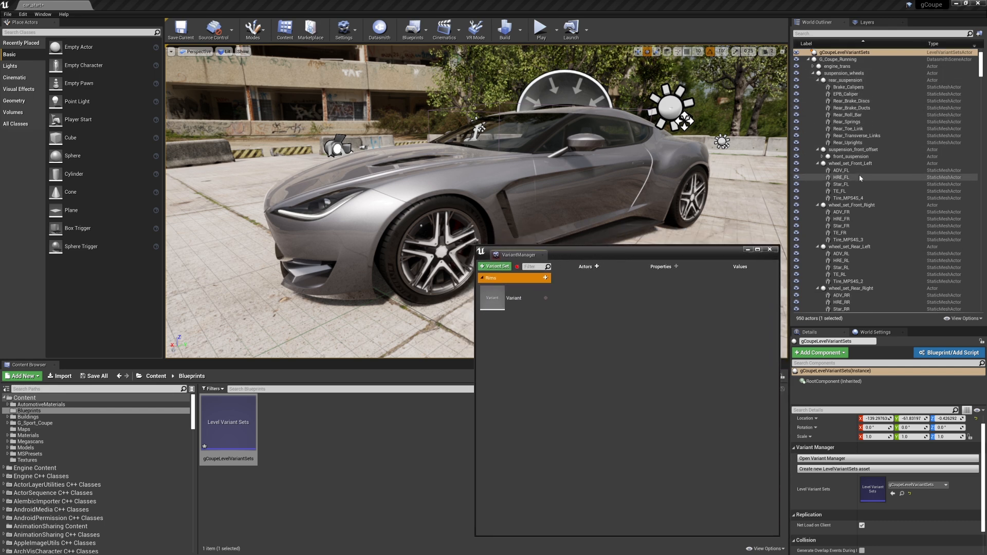
scroll(860, 178, down, 3)
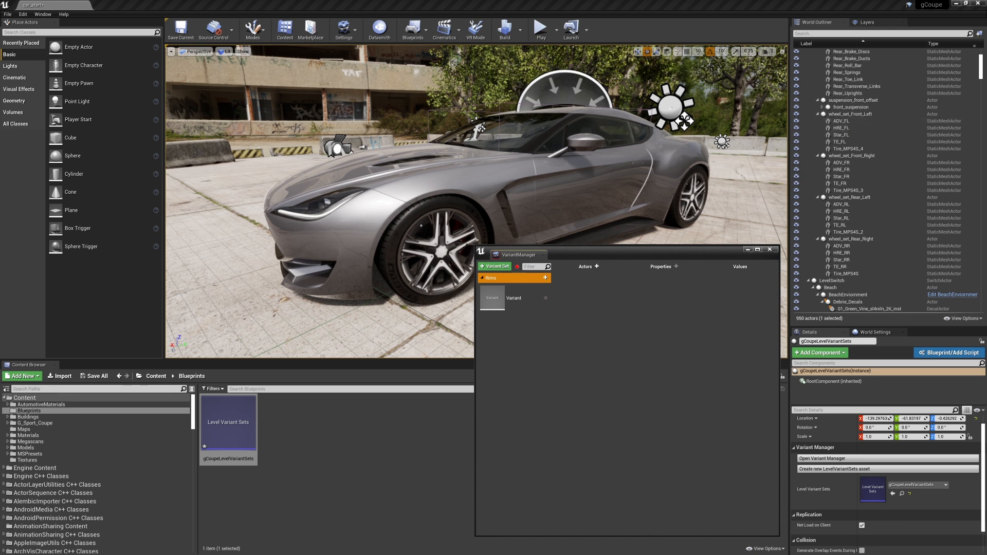
double_click(522, 298)
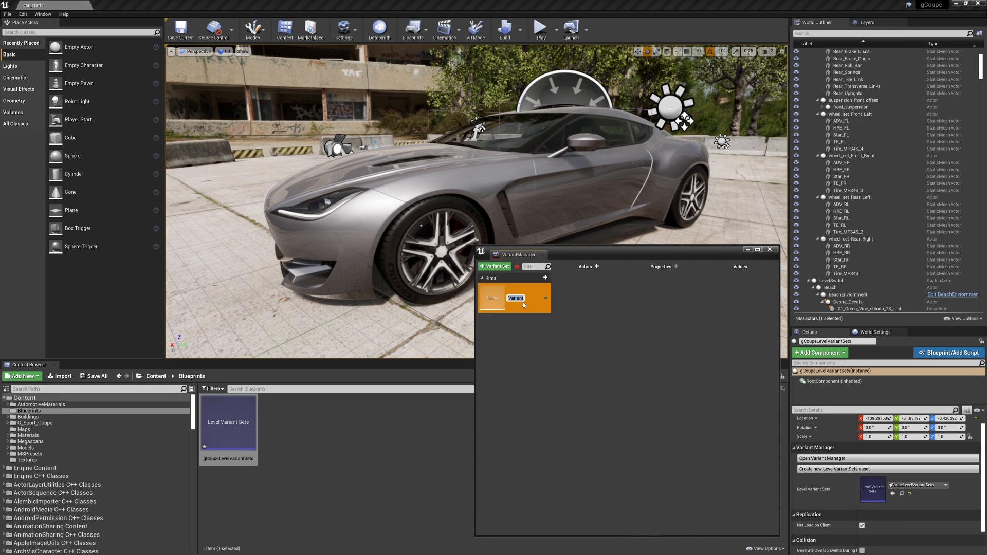
text(ADV)
key(Return)
Step: Select all ADV, HRE, Star and TE rims plus the tires under the four wheel sets, leaving out the wheel_set parent actors
click(843, 121)
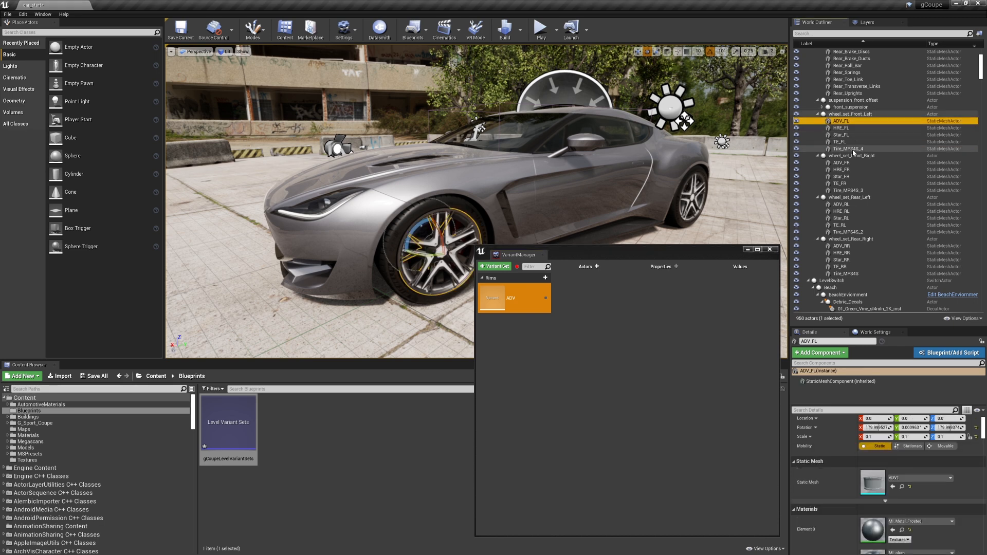
shift+click(852, 149)
ctrl+click(844, 163)
ctrl+click(856, 169)
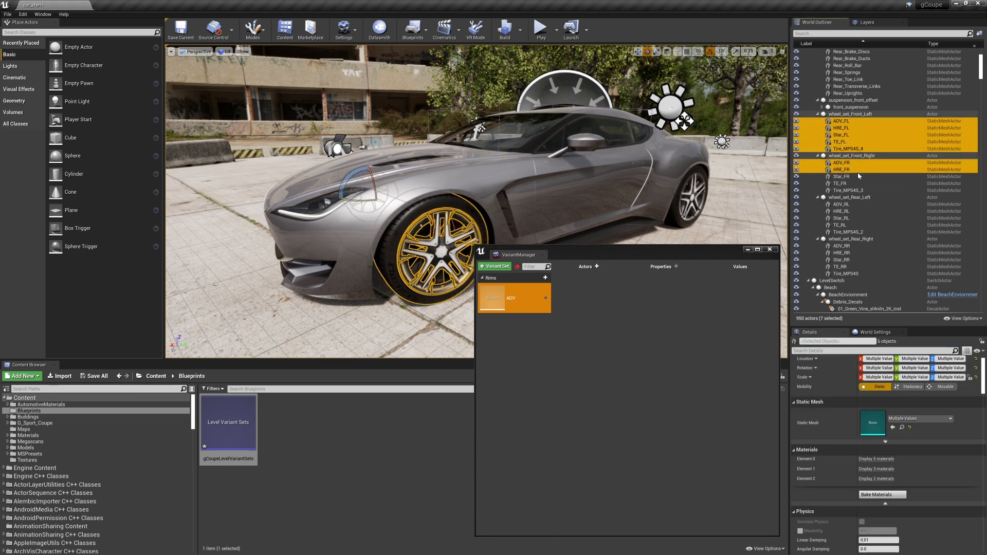
shift+click(852, 274)
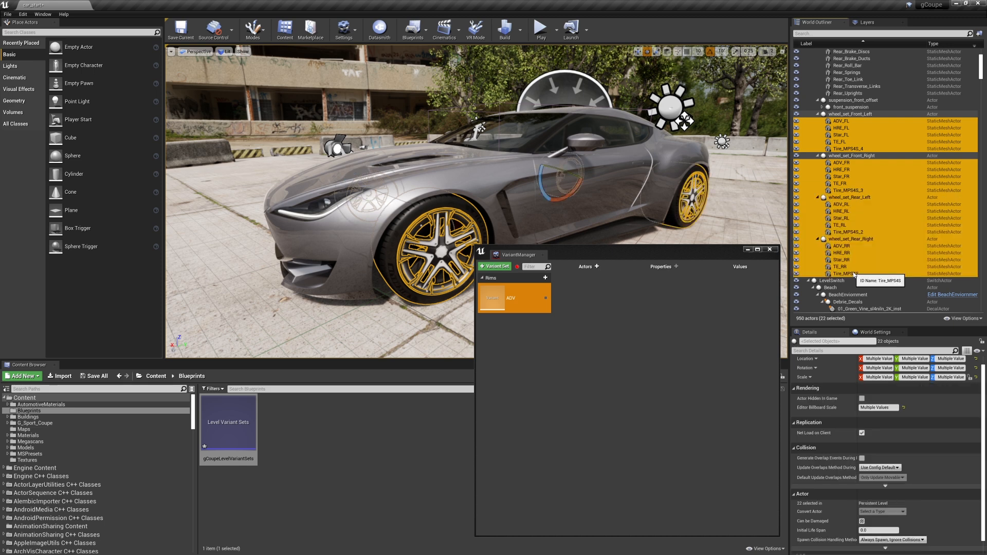
ctrl+click(843, 198)
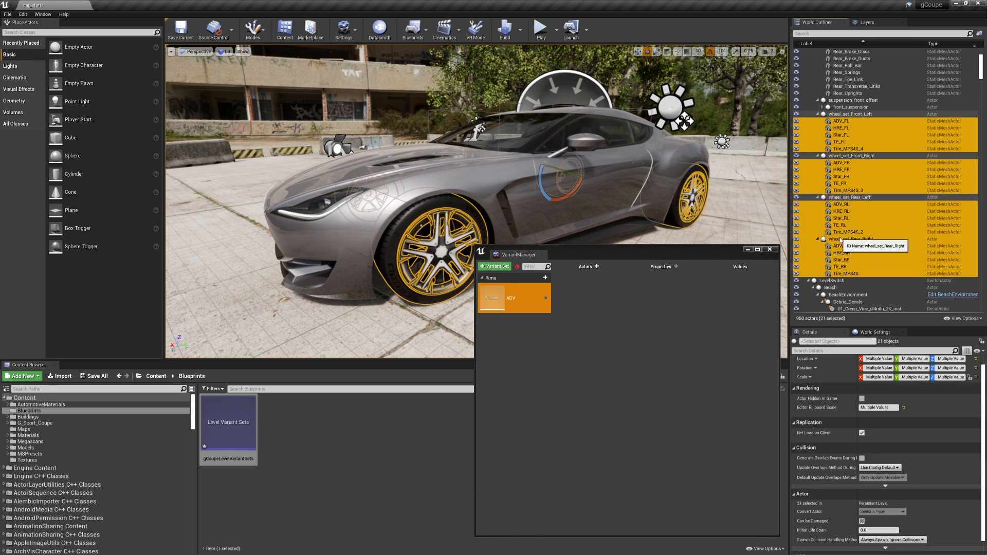
ctrl+click(843, 239)
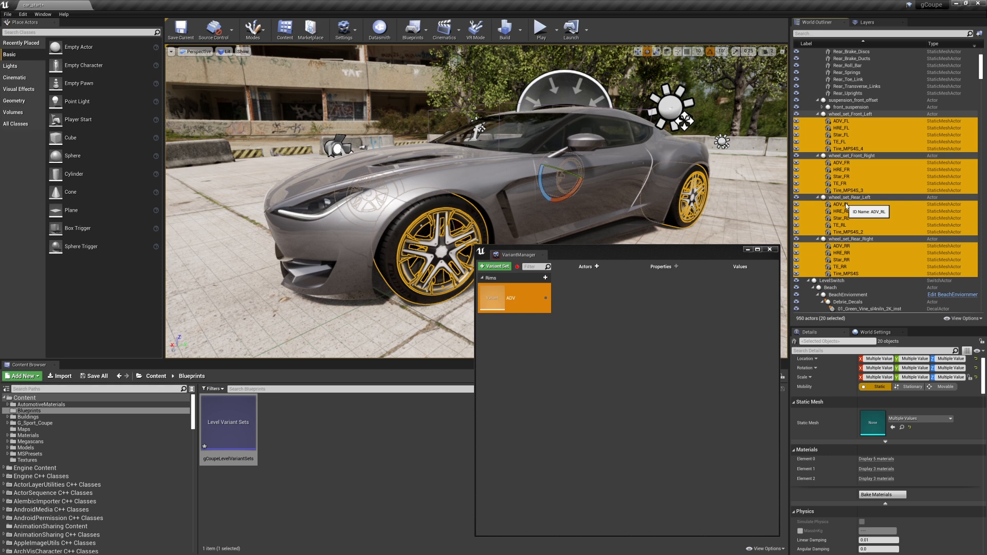
Step: Bind the 20 selected rim and tire actors to the ADV variant, capturing only their Static Mesh Component / Visible property
drag(846, 204, 591, 297)
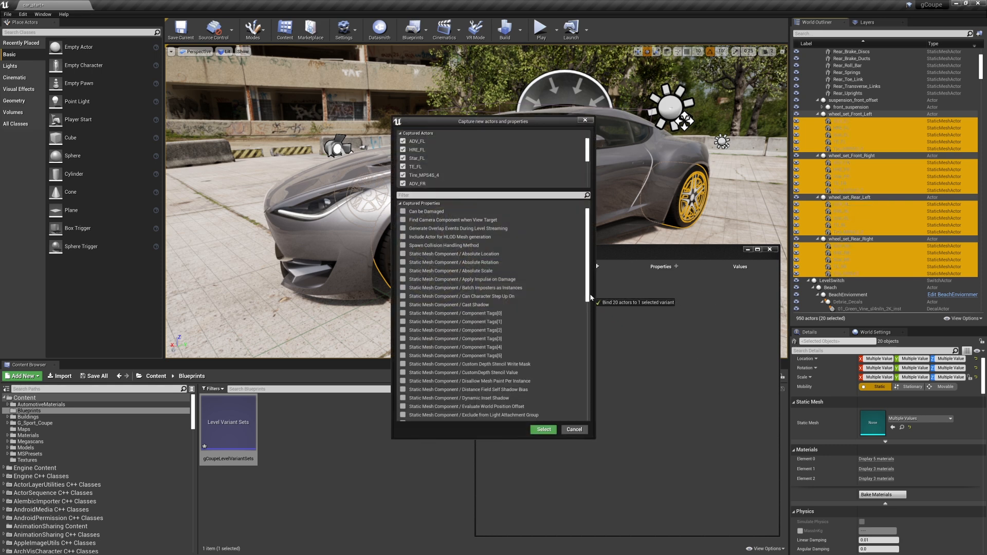
click(445, 195)
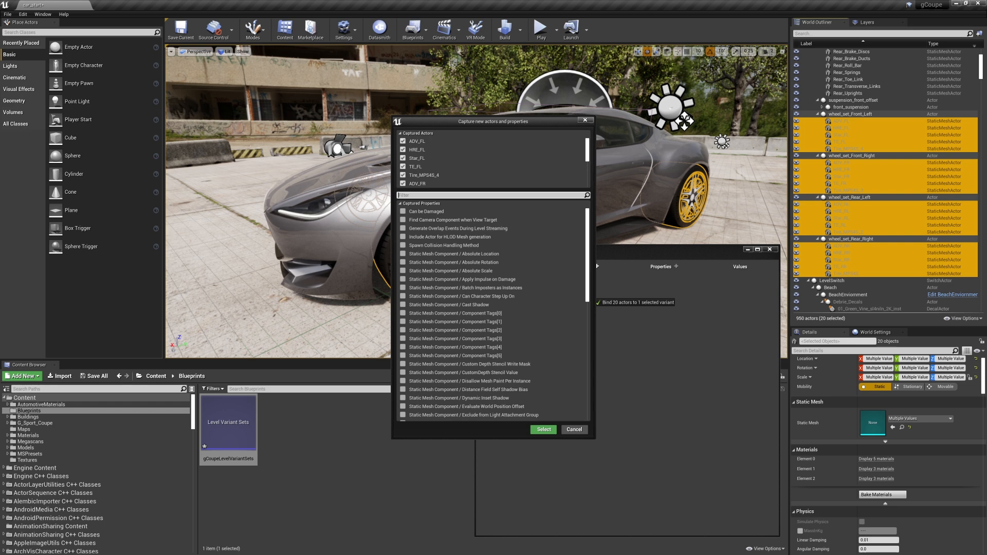
text(visi)
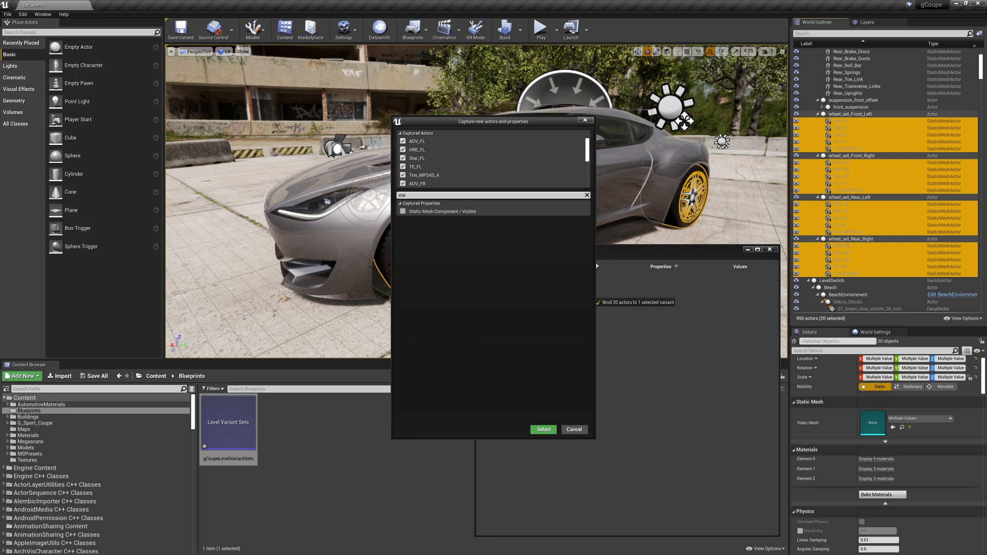
click(404, 211)
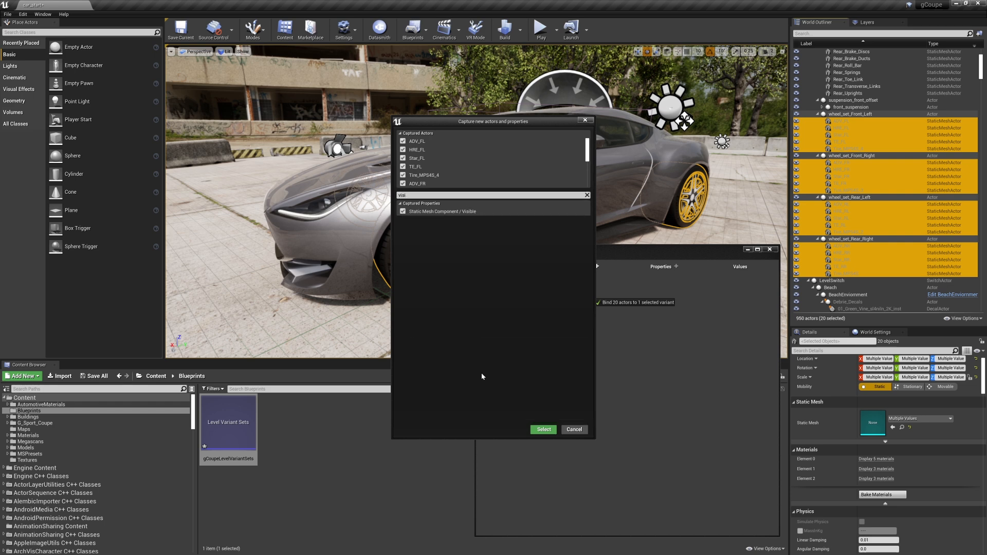
click(543, 429)
Step: Examine the captured visibility property on individual bound actors, such as Star_FL, ADV_FR, TE_FR and Star_RL
click(584, 297)
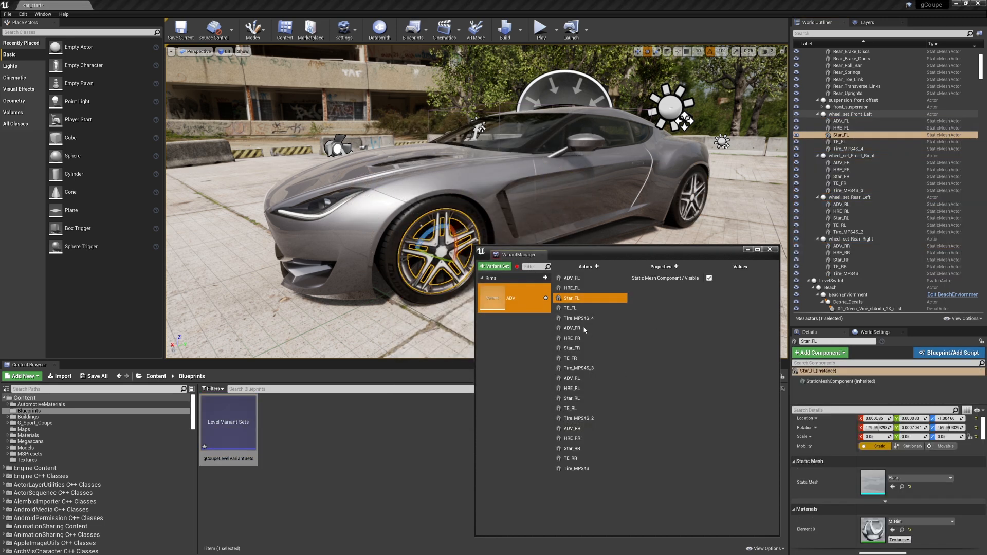
click(576, 328)
click(576, 358)
click(581, 398)
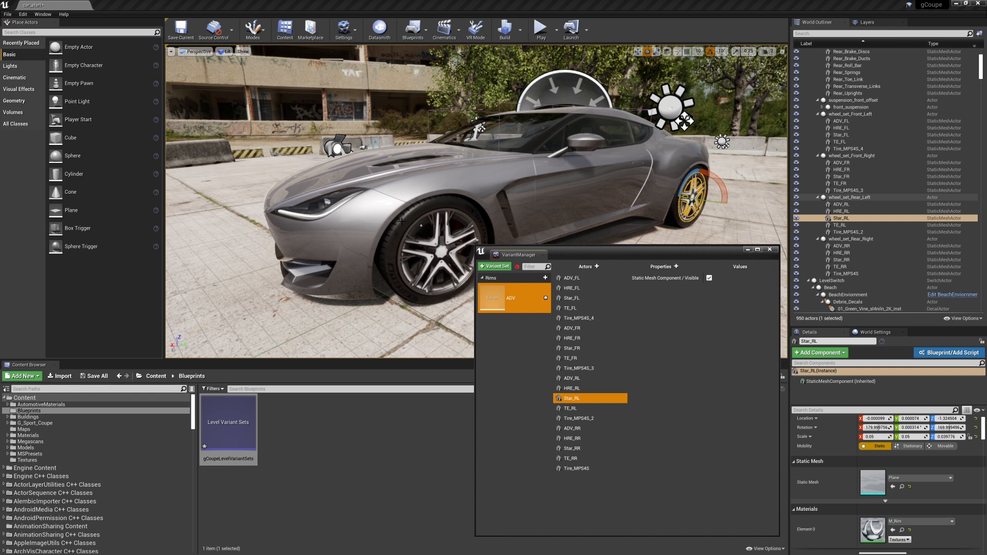
Step: Shift the Variant Manager window away from the front wheel and duplicate the ADV variant
drag(602, 255, 655, 260)
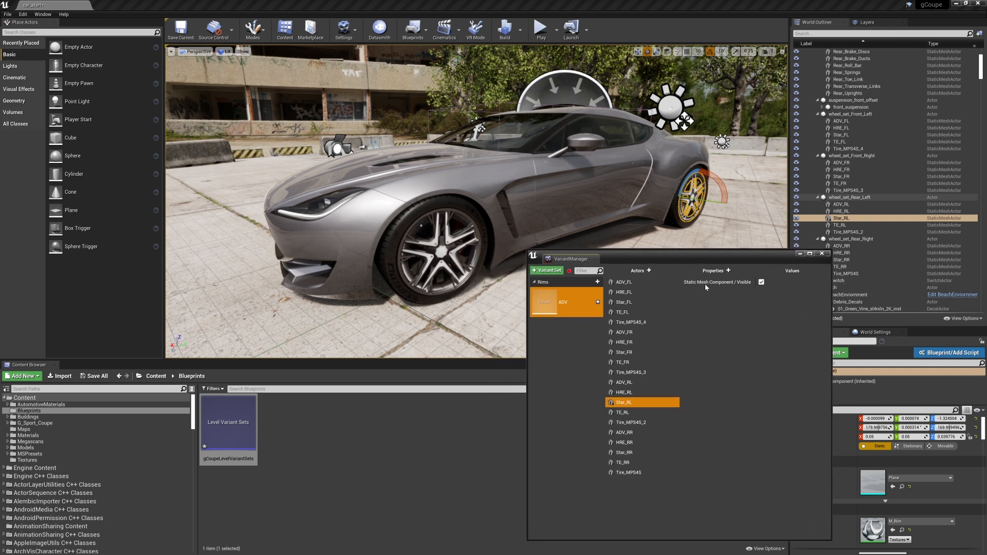
right_click(572, 302)
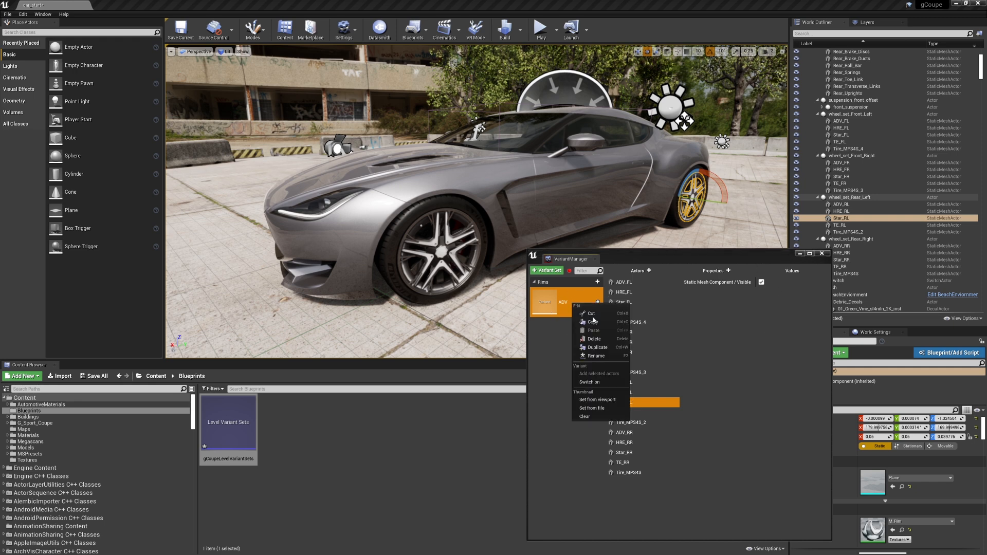
click(597, 348)
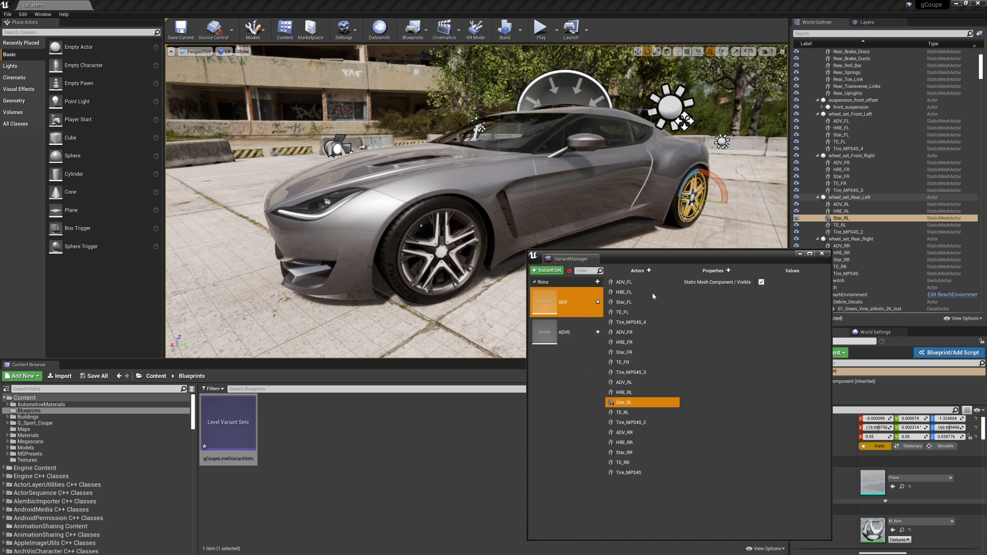
Step: Turn off Visible for every actor in the ADV variant except the four ADV rims, and activate the variant
click(632, 283)
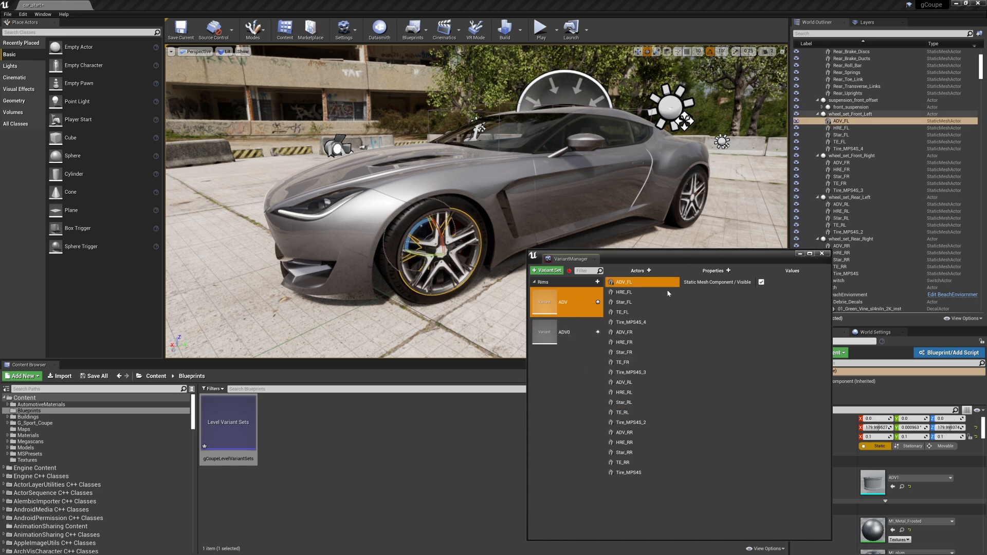
click(634, 292)
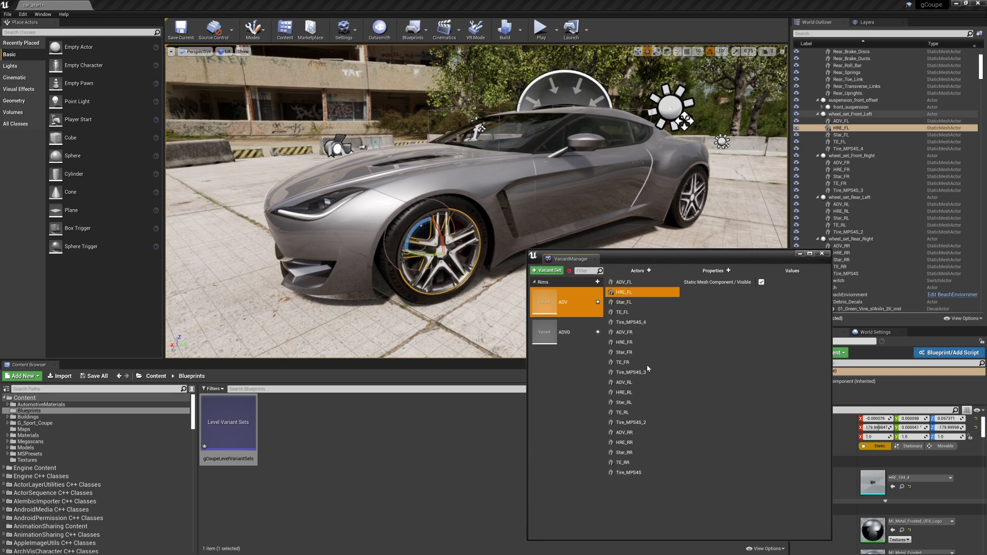
shift+click(644, 474)
ctrl+click(628, 433)
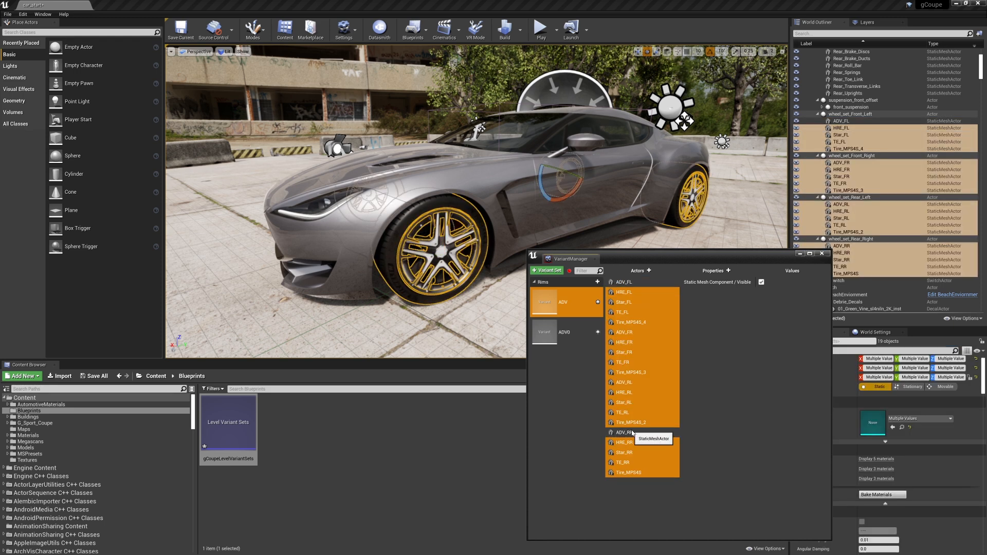
ctrl+click(626, 380)
ctrl+click(632, 333)
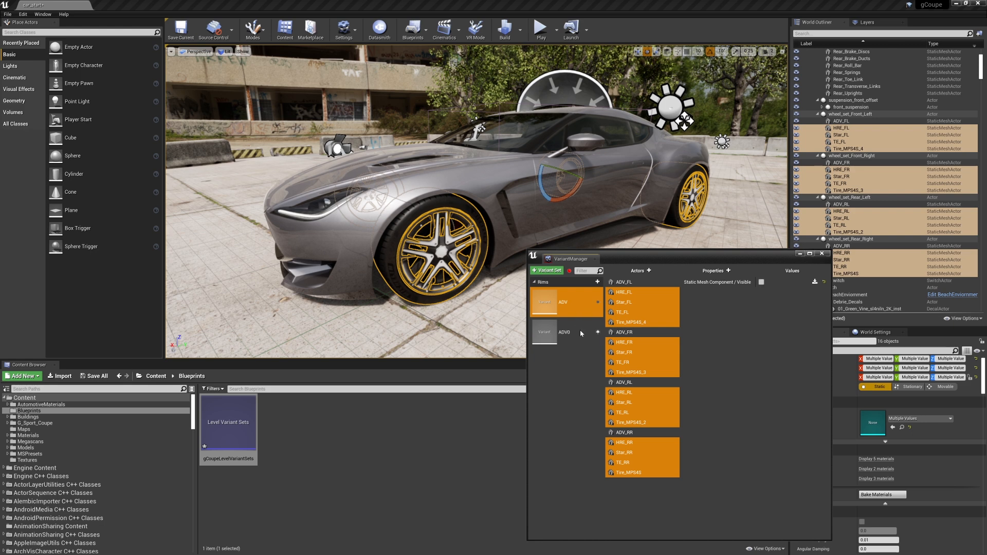
click(599, 303)
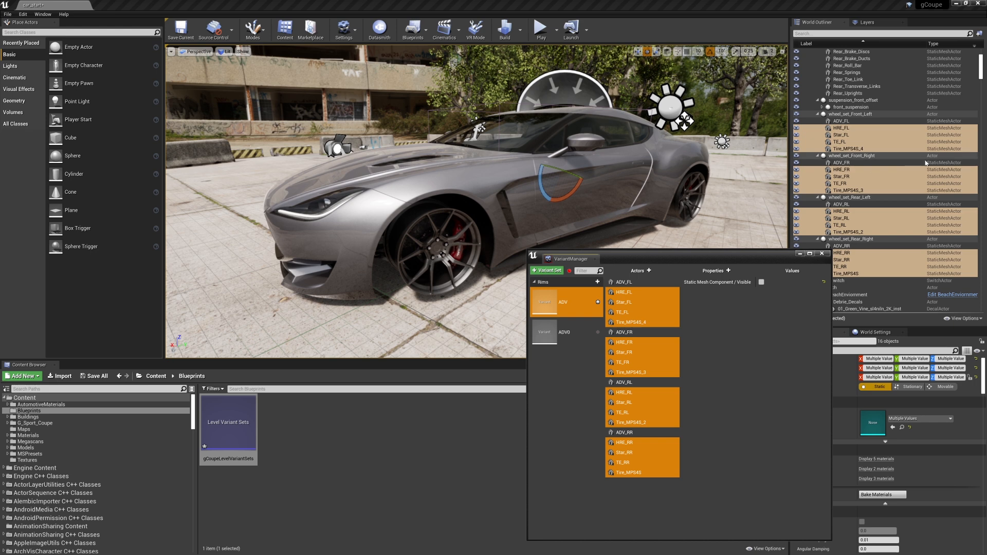
Step: Turn Visible back on for the four Tire_MPS4S actors in the ADV variant and reactivate it
click(640, 371)
ctrl+click(646, 322)
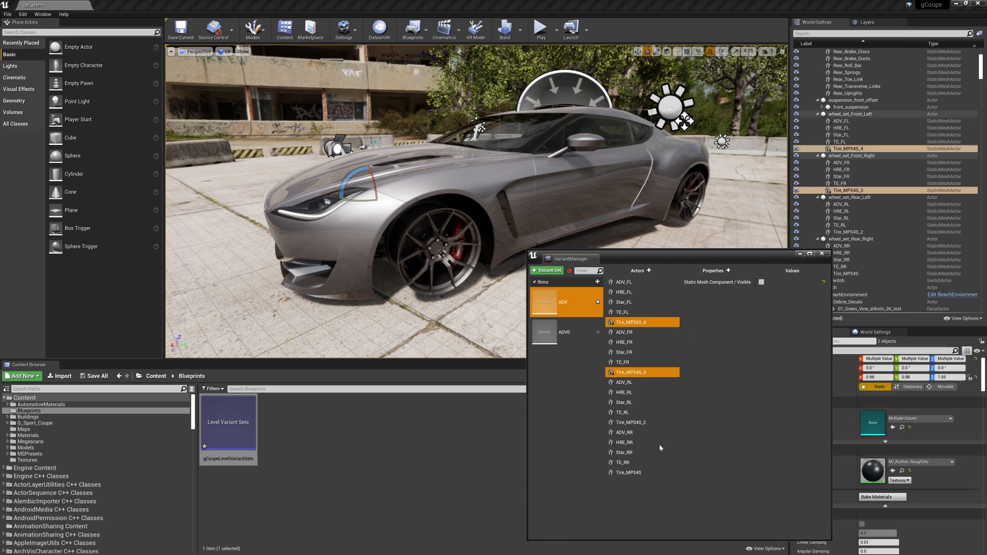
ctrl+click(644, 423)
ctrl+click(641, 473)
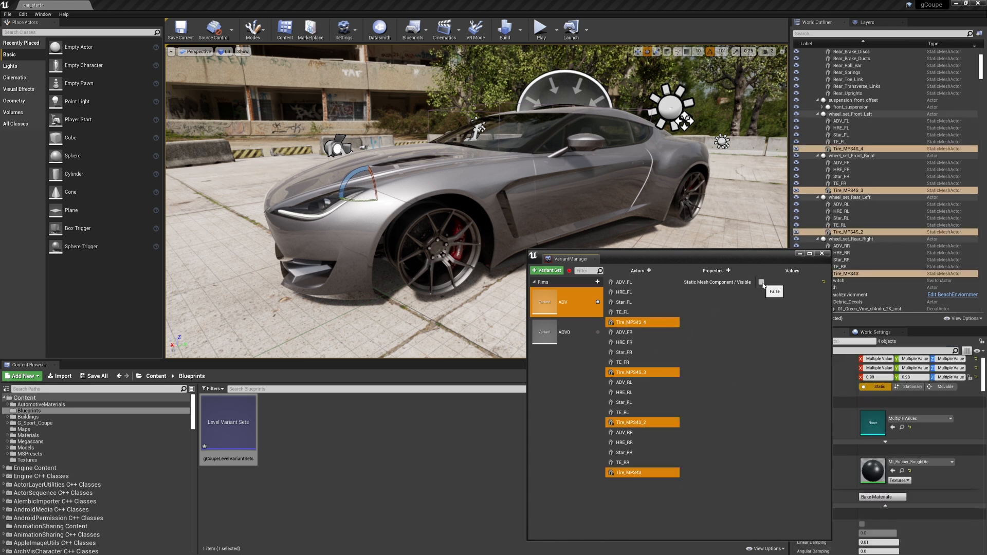
click(762, 282)
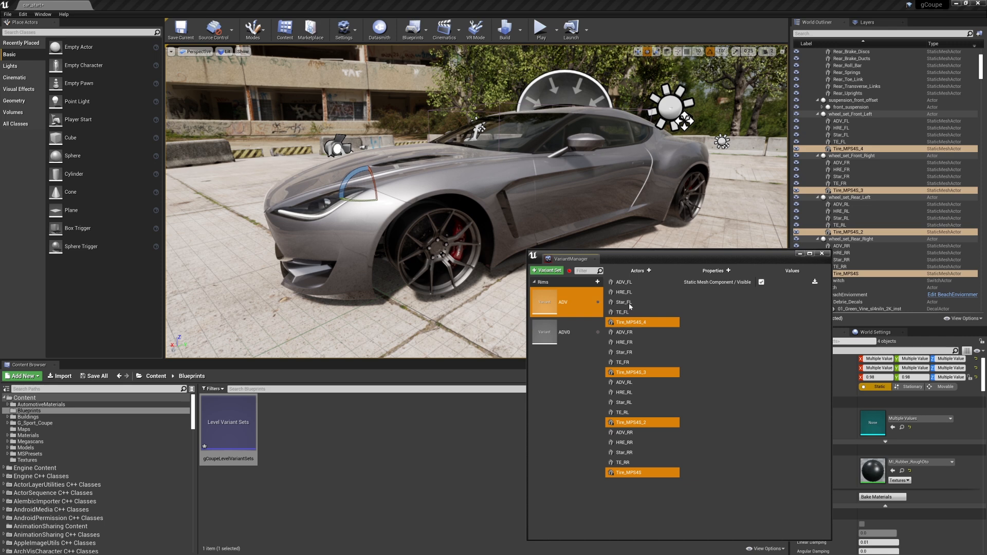
click(599, 302)
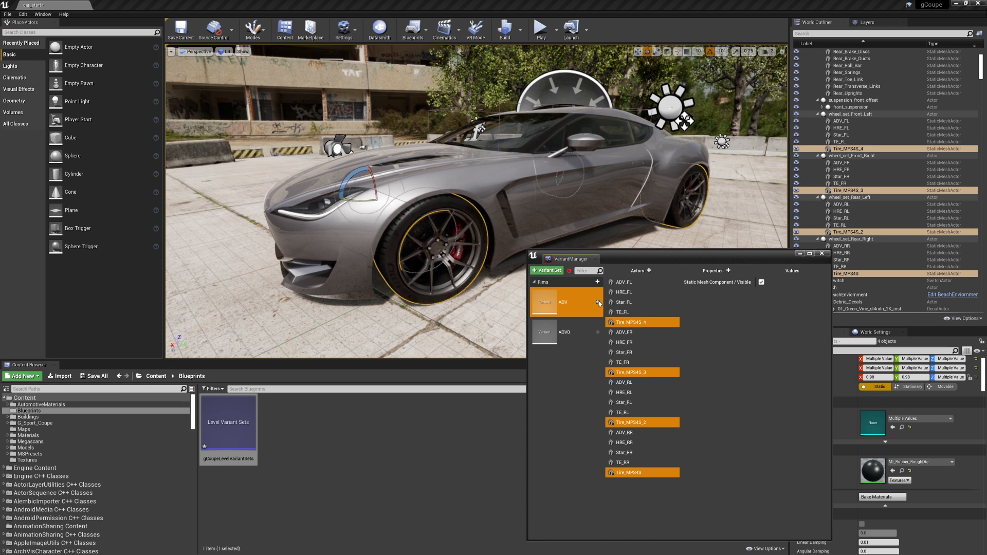
Step: Remove the four selected tire actor bindings from the ADV variant
right_click(640, 326)
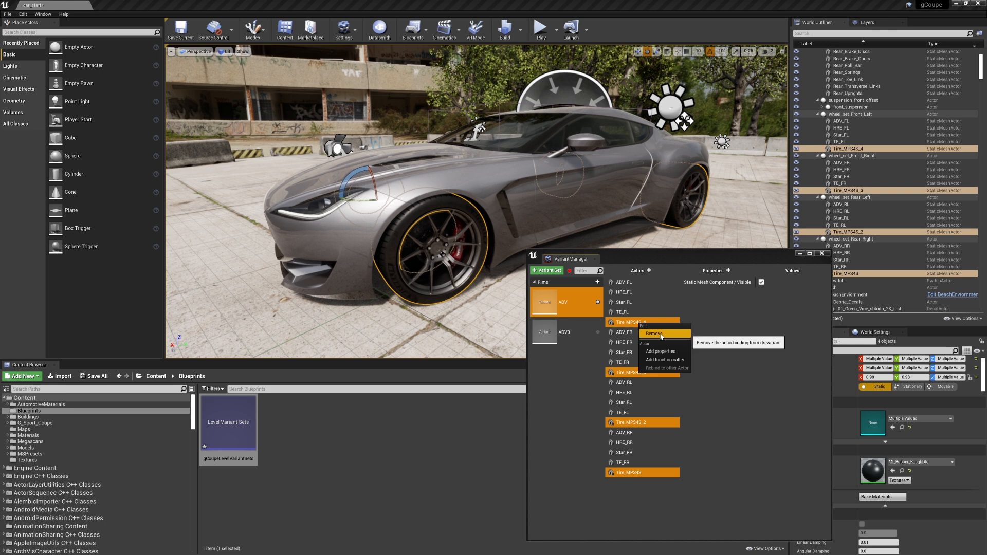
click(662, 335)
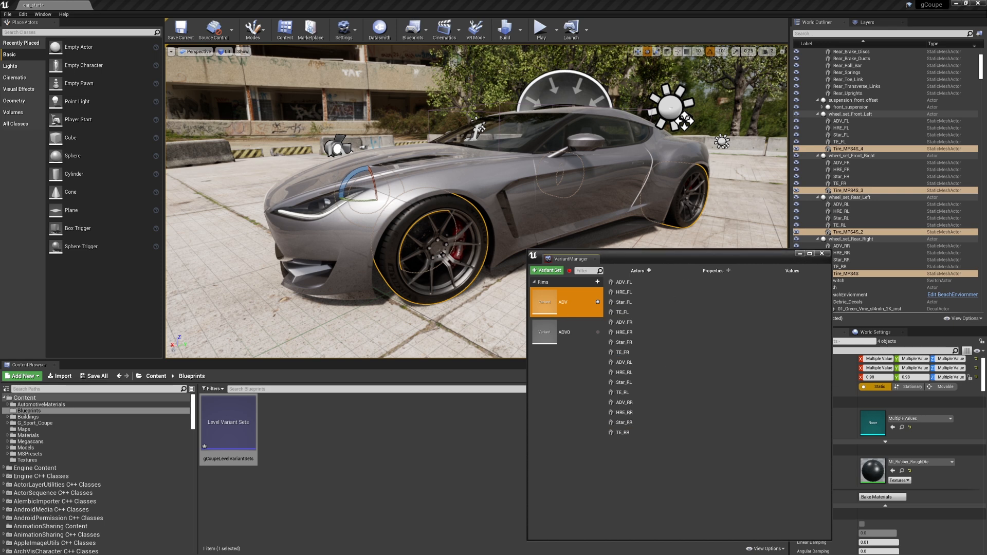
key(w)
right_drag(442, 249, 391, 254)
key(d)
key(a)
key(s)
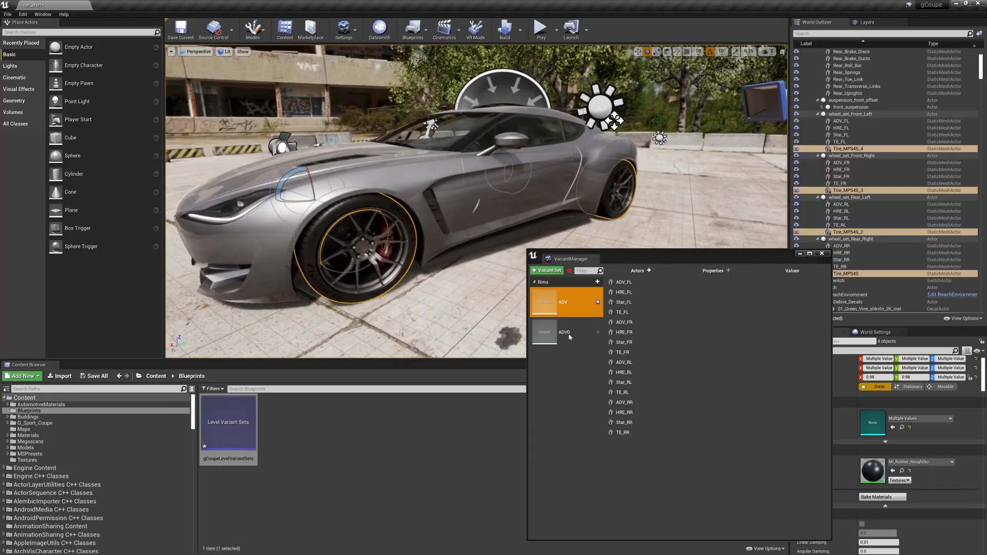
Step: Remove the four Tire_MPS4S actor bindings from the duplicated ADV0 variant as well
click(570, 335)
click(634, 322)
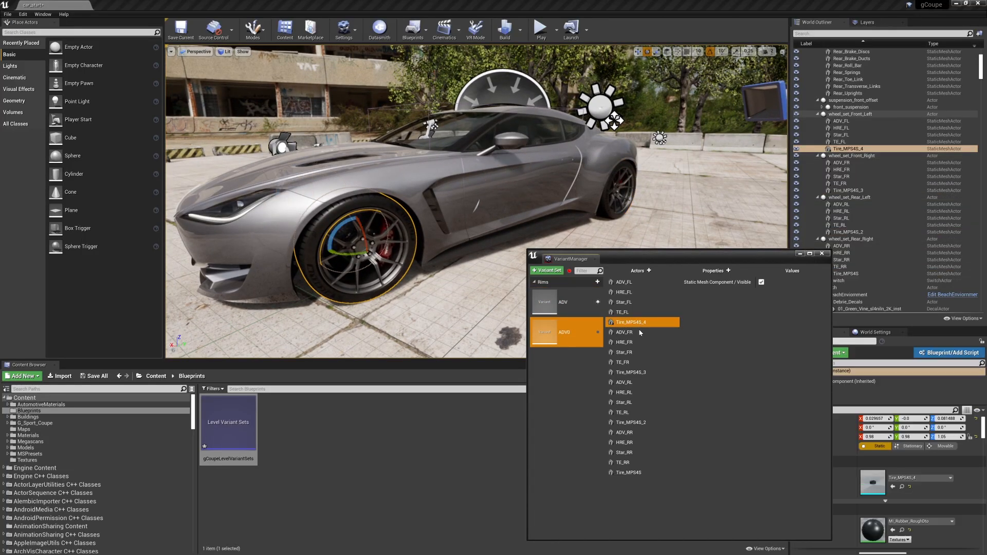
ctrl+click(634, 373)
ctrl+click(633, 423)
ctrl+click(640, 473)
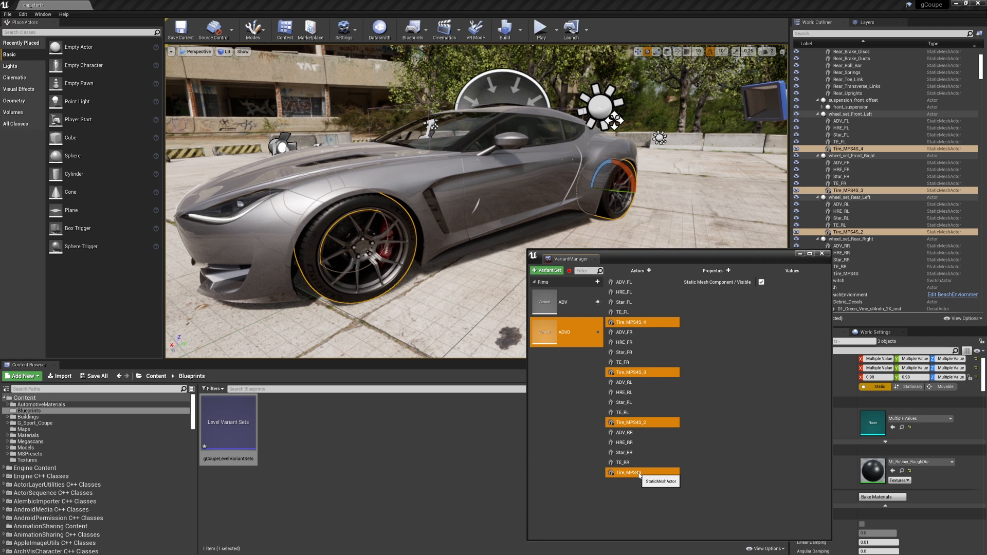
right_click(650, 471)
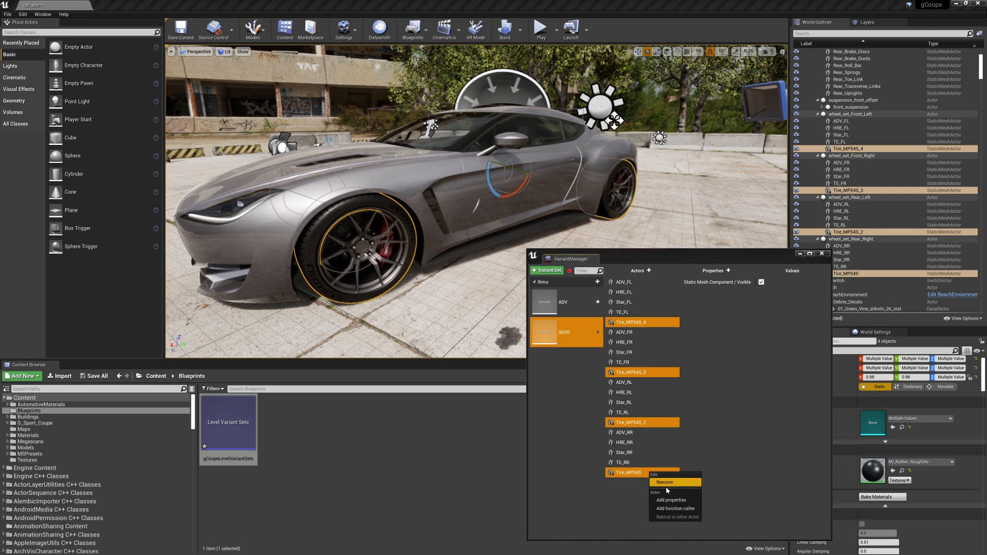
click(672, 483)
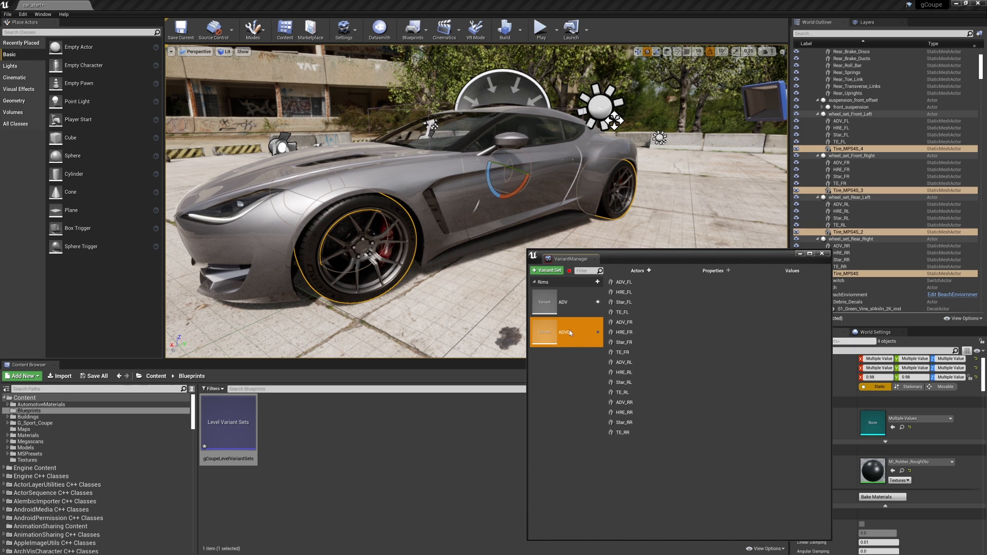
Step: Turn off Visible for all rims in the ADV0 variant except the four HRE rims
click(624, 283)
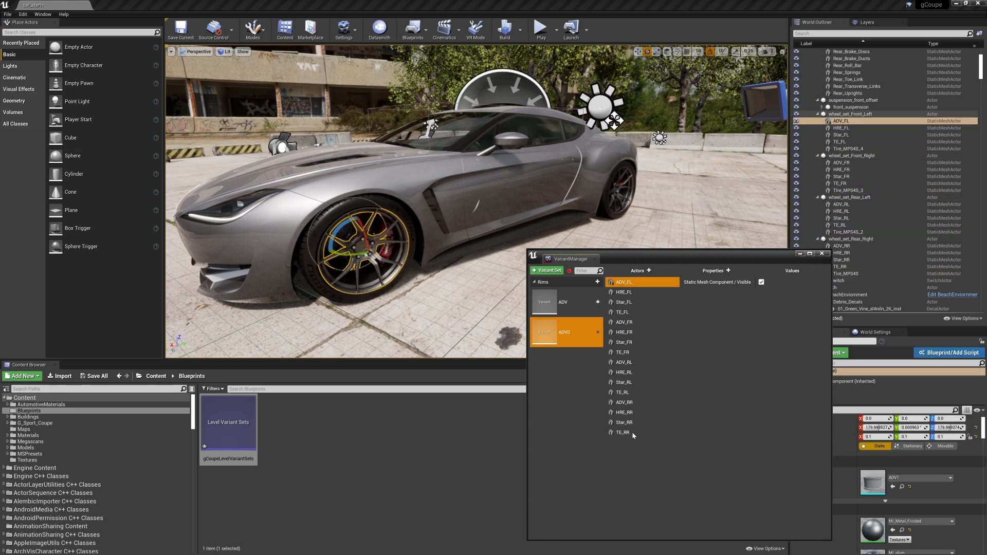
shift+click(632, 433)
ctrl+click(624, 292)
ctrl+click(625, 332)
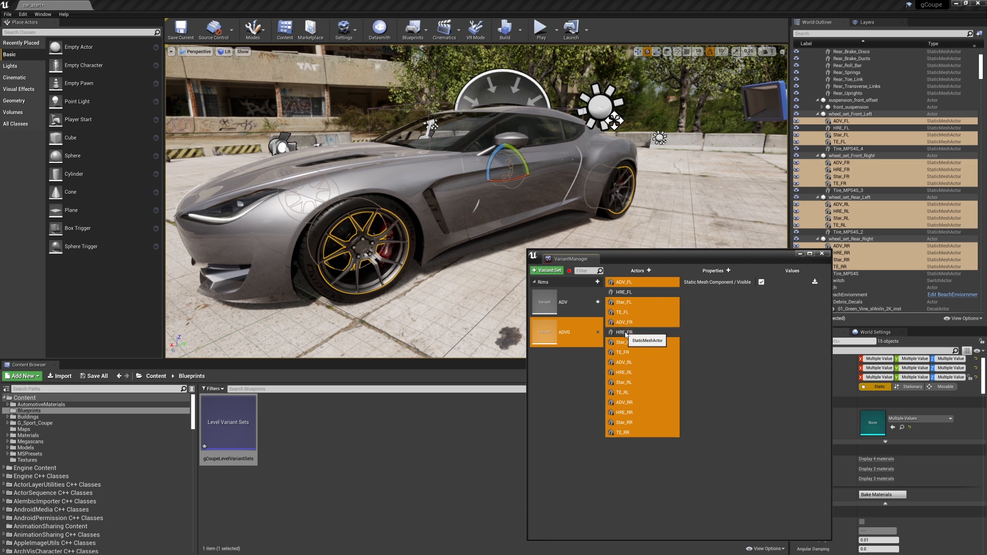
ctrl+click(626, 374)
ctrl+click(624, 413)
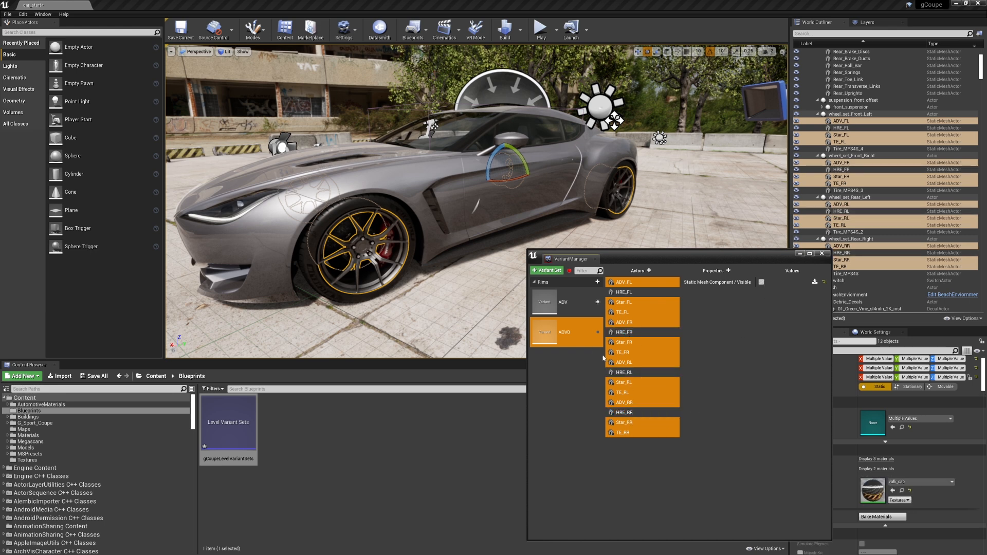
Step: Rename the ADV0 variant as HRE and clear the actor selection in the level
double_click(568, 345)
text(HRE)
key(Return)
right_drag(472, 304, 448, 303)
key(Escape)
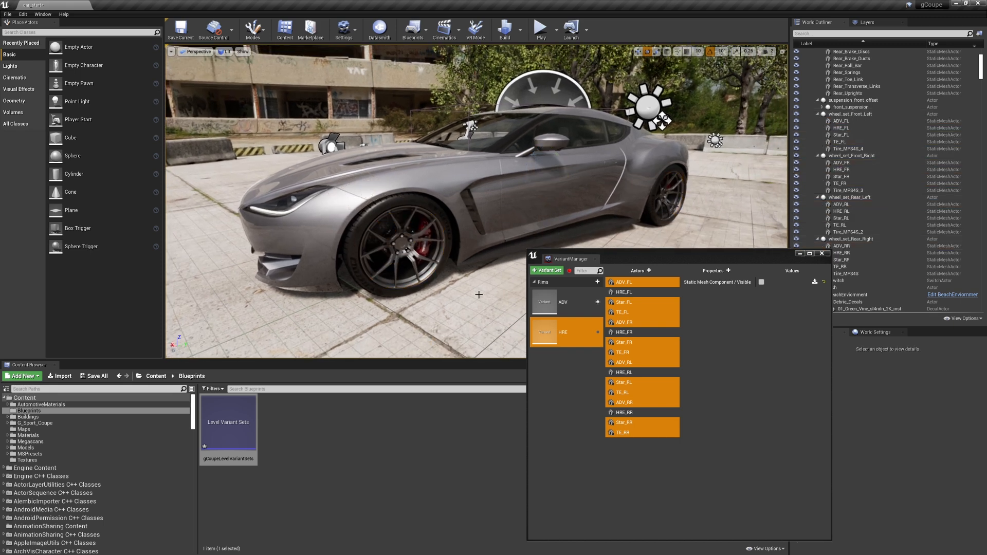
Step: Activate the HRE variant, compare it with the ADV variant, and switch back to HRE
click(598, 332)
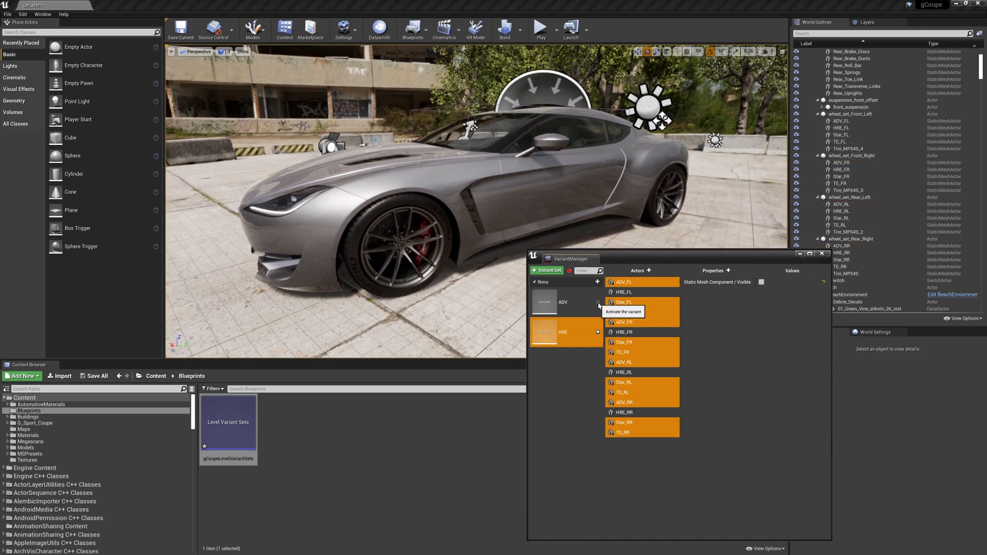
click(597, 302)
click(598, 332)
click(655, 286)
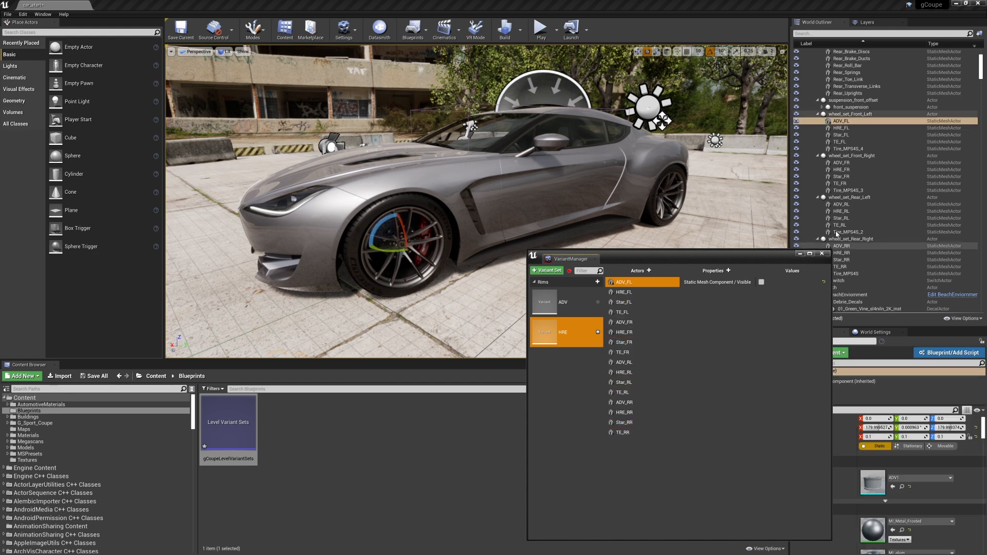
Step: Search the placeable actors for "sw", place a Switch Actor on the ground beside the car, and set the gizmo to move mode
click(28, 32)
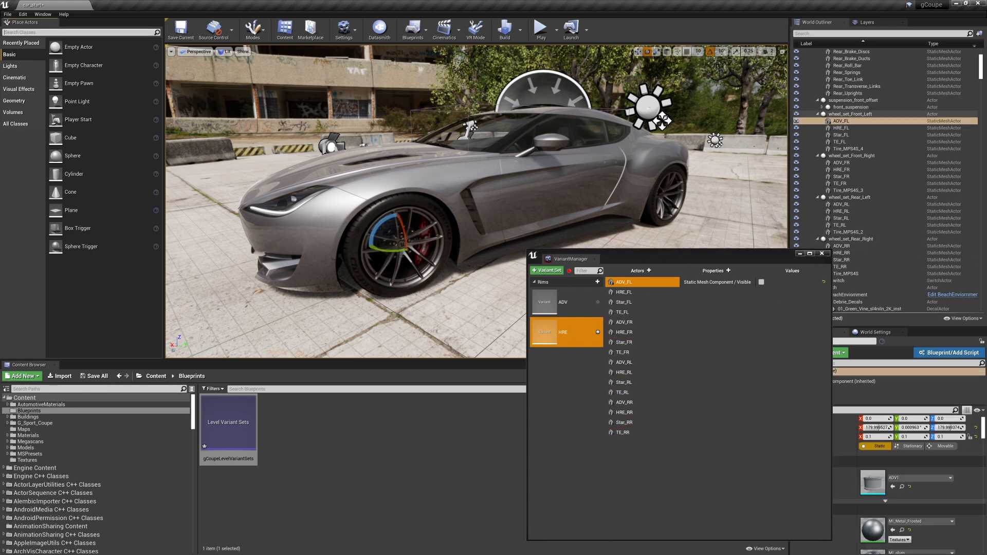
text(sw)
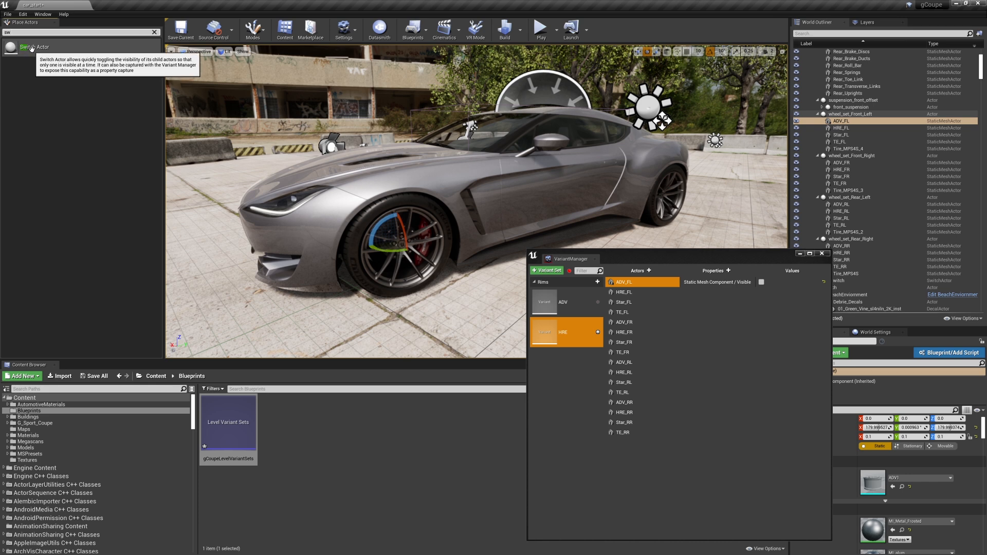
drag(30, 48, 433, 308)
drag(494, 327, 488, 325)
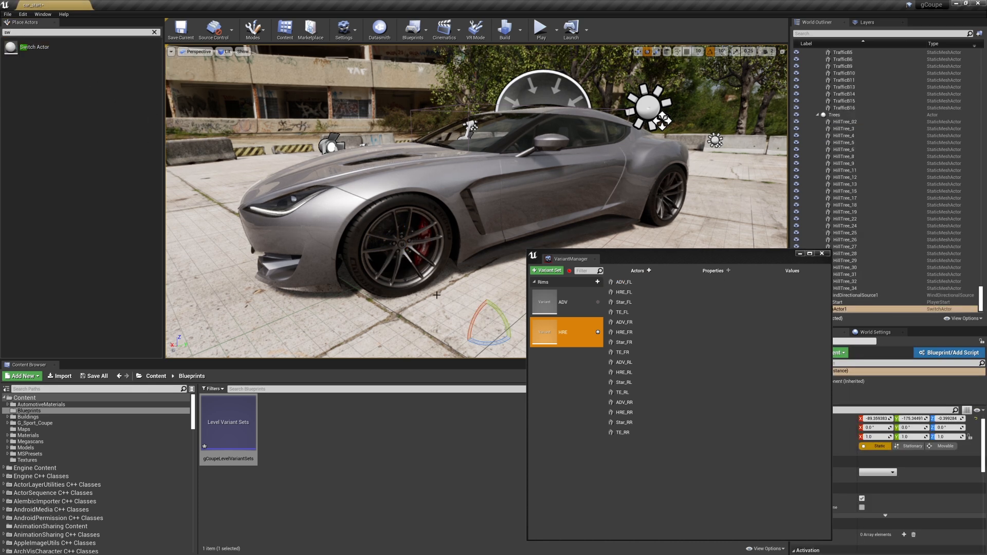
right_drag(490, 303, 561, 319)
right_drag(446, 245, 440, 243)
key(w)
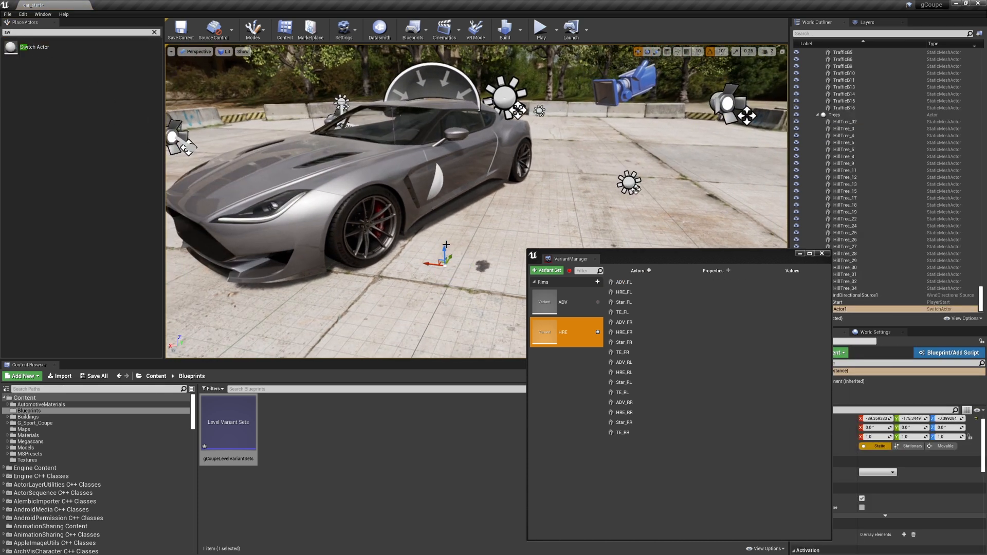
Step: Move the Switch Actor farther away from the car and collapse the LevelSwitch hierarchy in the outliner
drag(445, 252, 546, 225)
drag(772, 257, 660, 256)
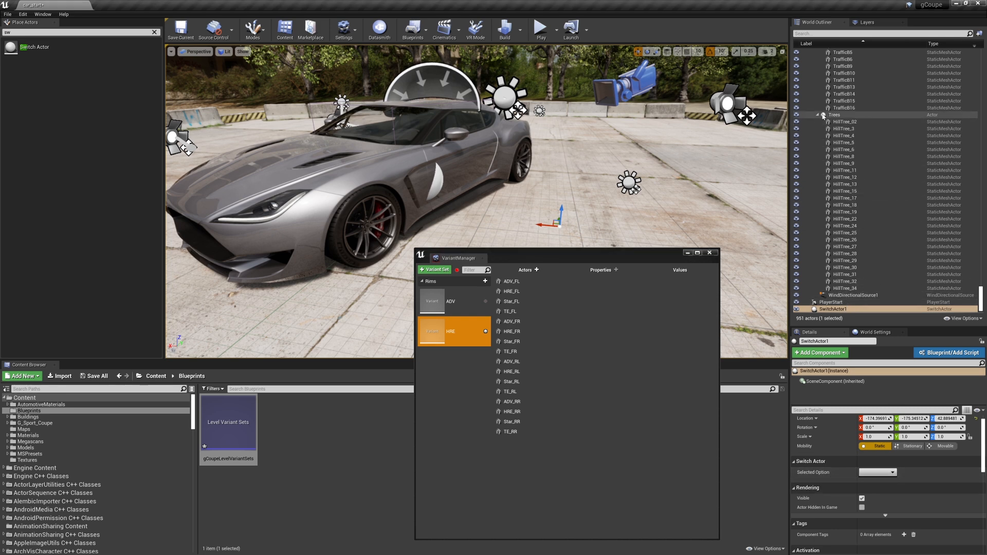
scroll(938, 70, up, 15)
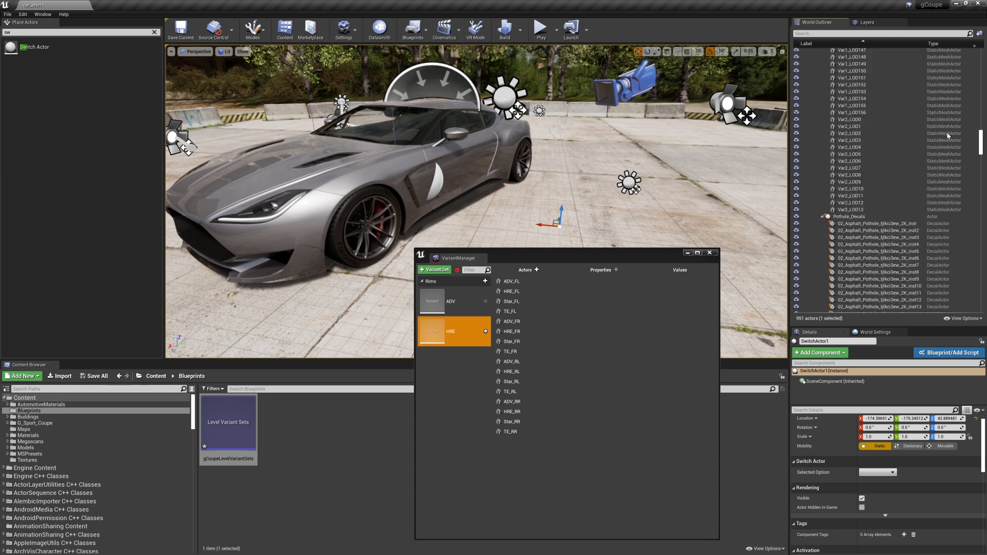
scroll(939, 70, down, 10)
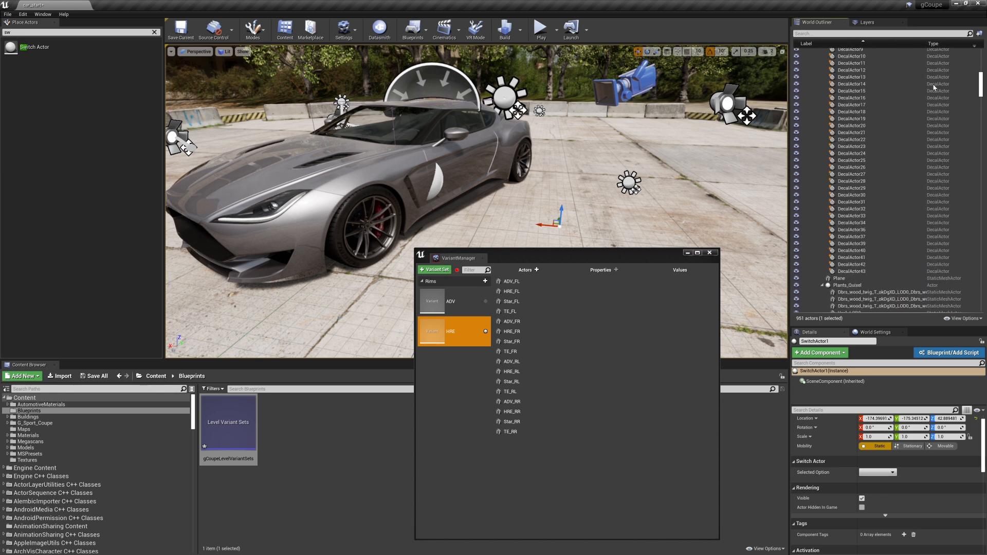
scroll(935, 80, up, 10)
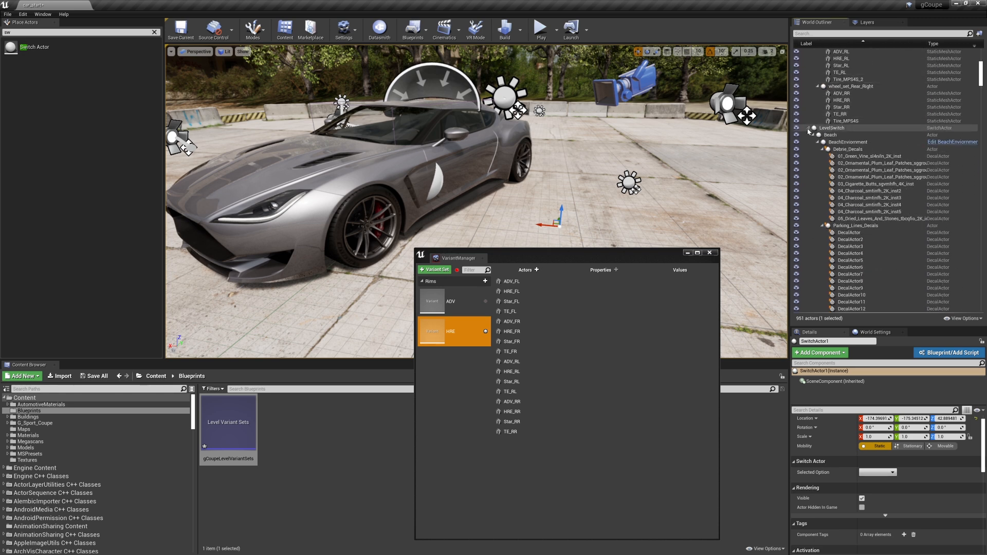
scroll(925, 169, up, 3)
scroll(900, 212, down, 2)
scroll(857, 308, down, 1)
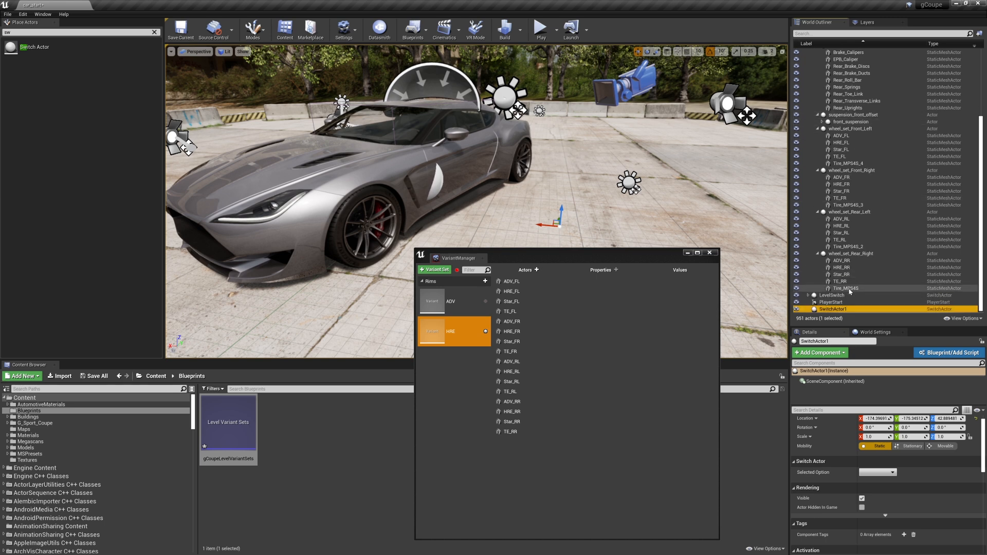
Step: Rename the new Switch Actor as Wheel_FL_Switch and parent it to wheel_set_Front_Left
click(839, 310)
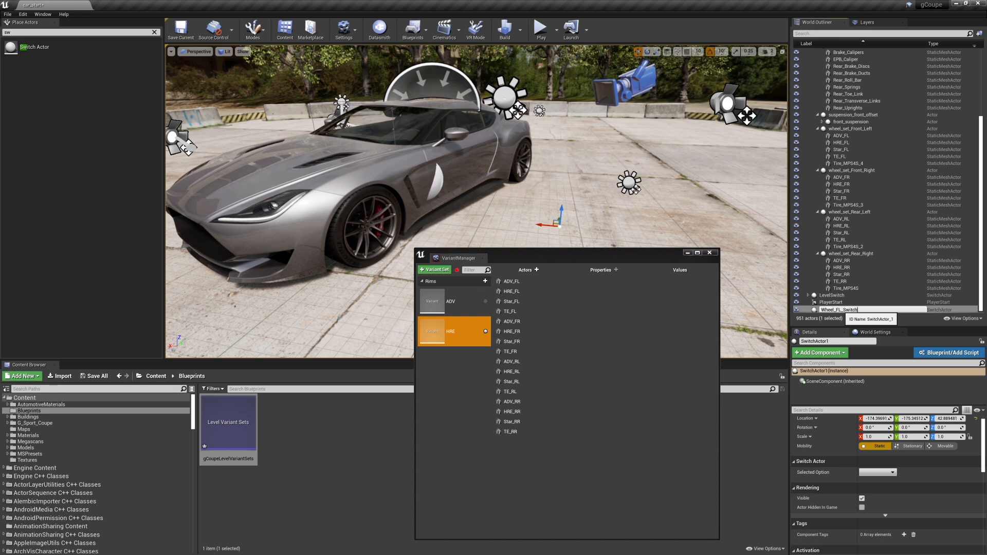
text(Wheel_FL_Switch)
key(Return)
drag(843, 312, 850, 128)
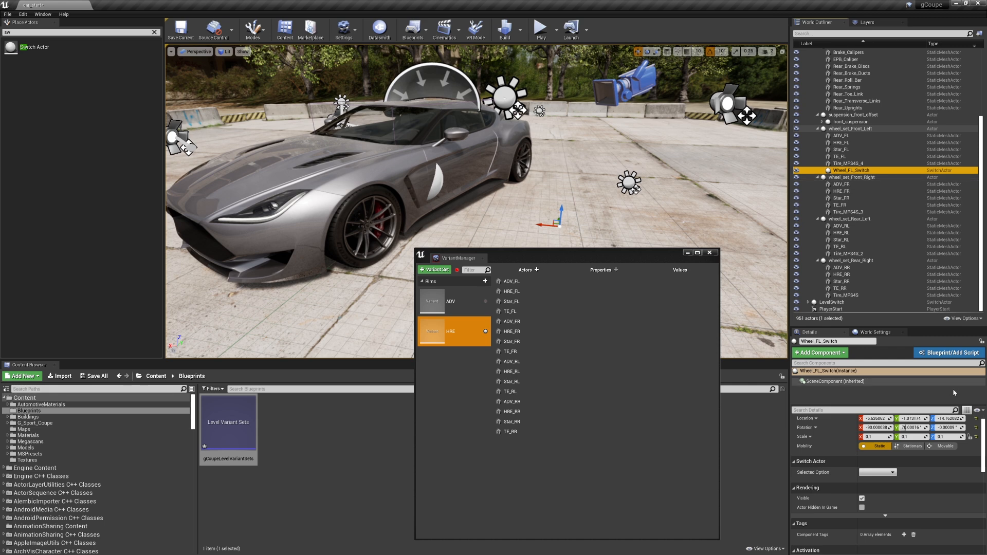
Step: Reset the location, rotation and scale of Wheel_FL_Switch to their defaults
click(976, 427)
click(976, 418)
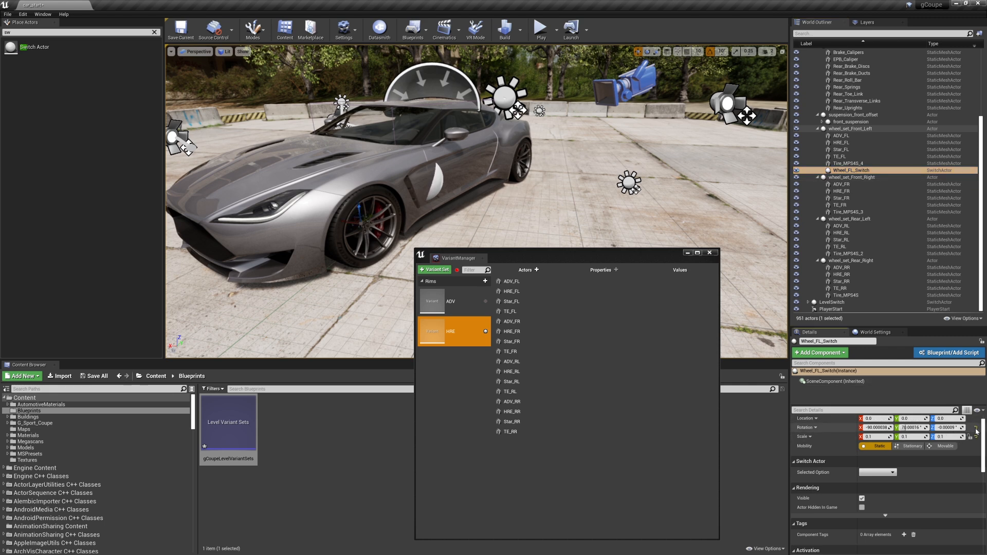
click(976, 429)
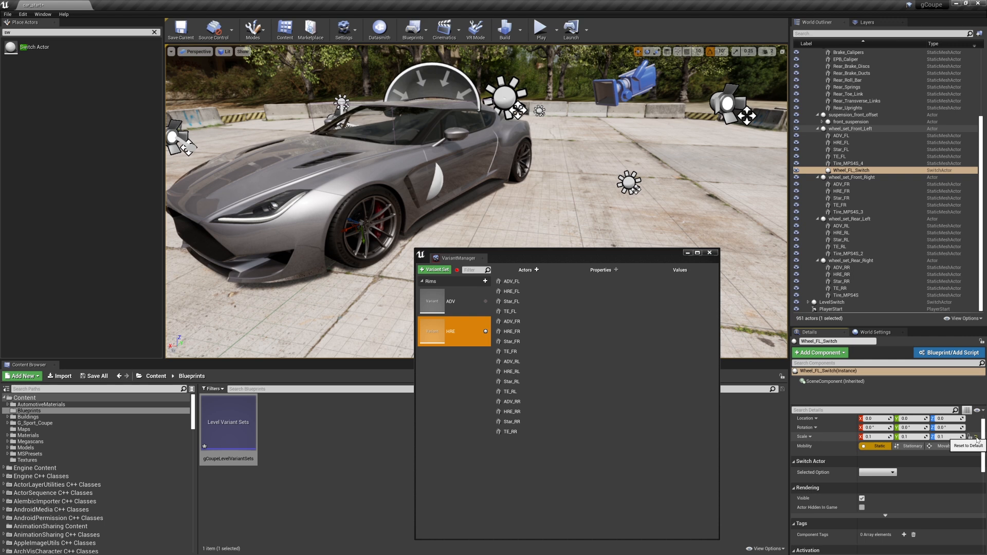
click(976, 437)
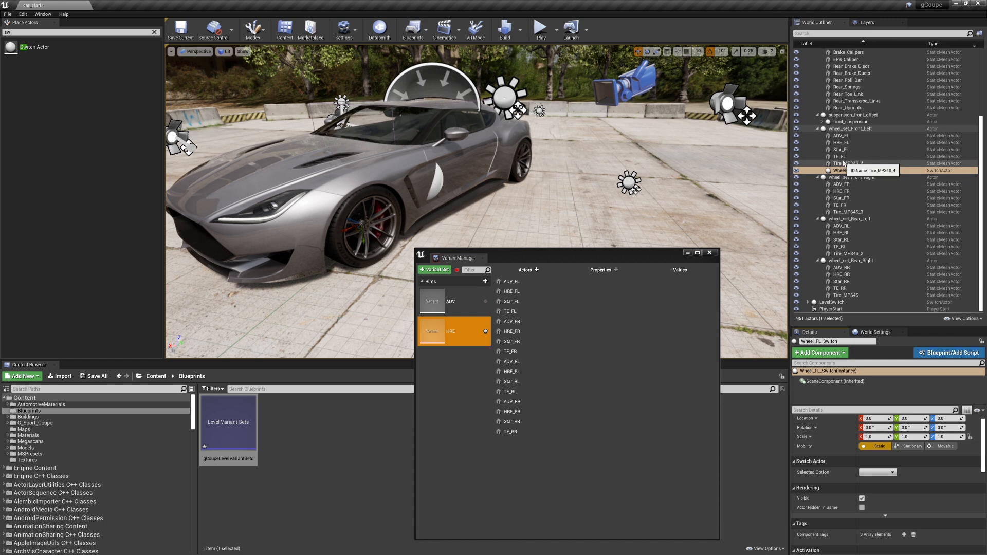
Step: Delete the HRE variant from the Rims variant set and select the ADV variant
click(841, 136)
shift+click(840, 157)
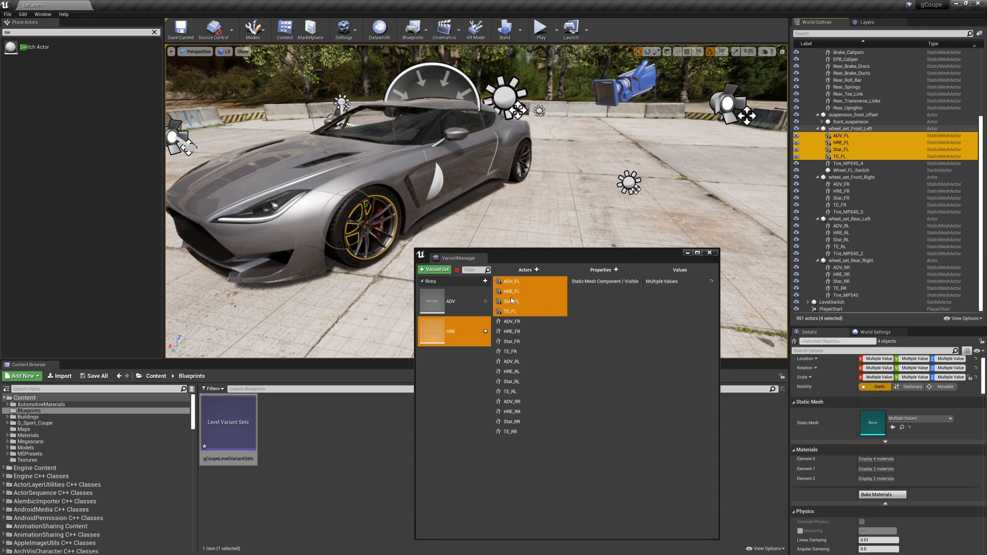
right_click(467, 331)
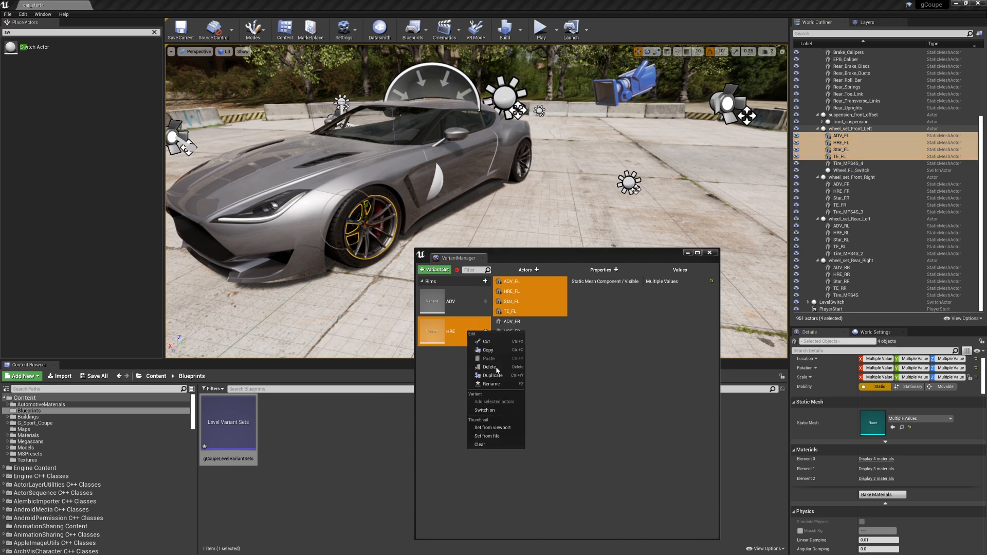
click(497, 375)
click(460, 306)
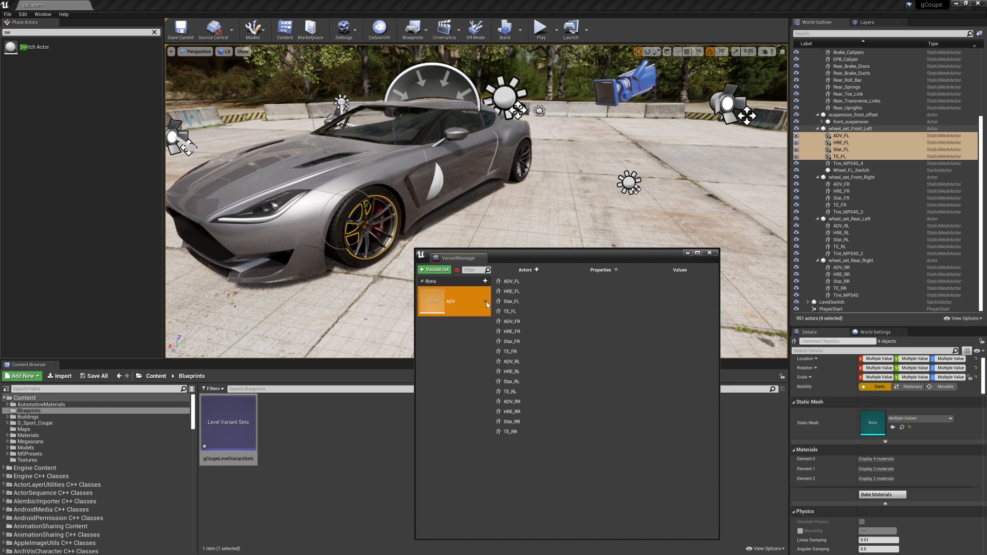
Step: Turn on Visible for all rim actors in the ADV variant and activate the variant
click(510, 282)
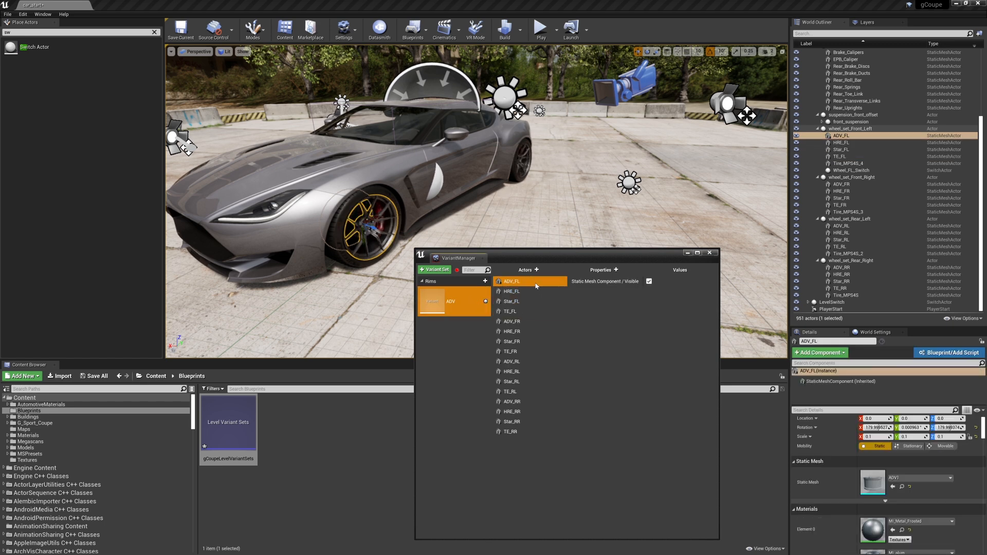
shift+click(514, 432)
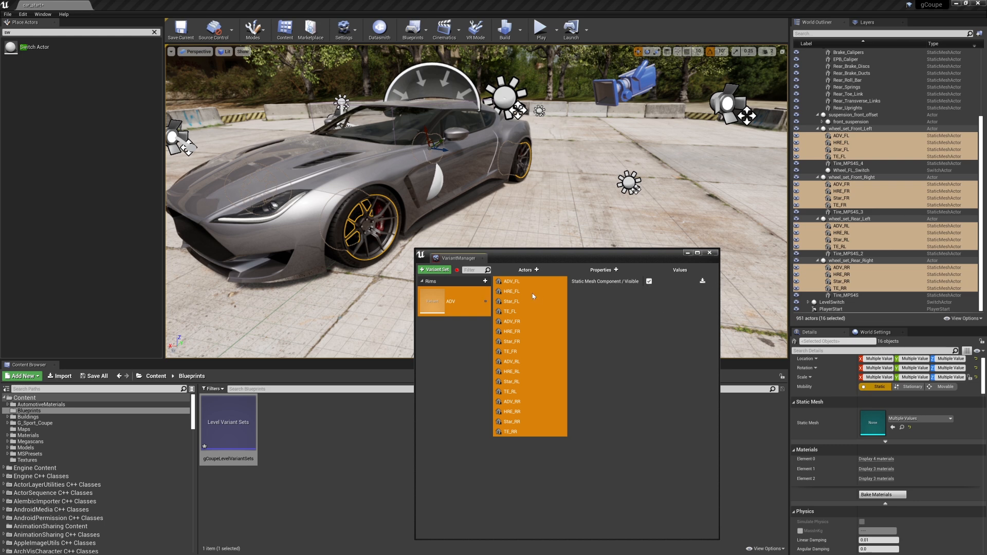
click(486, 302)
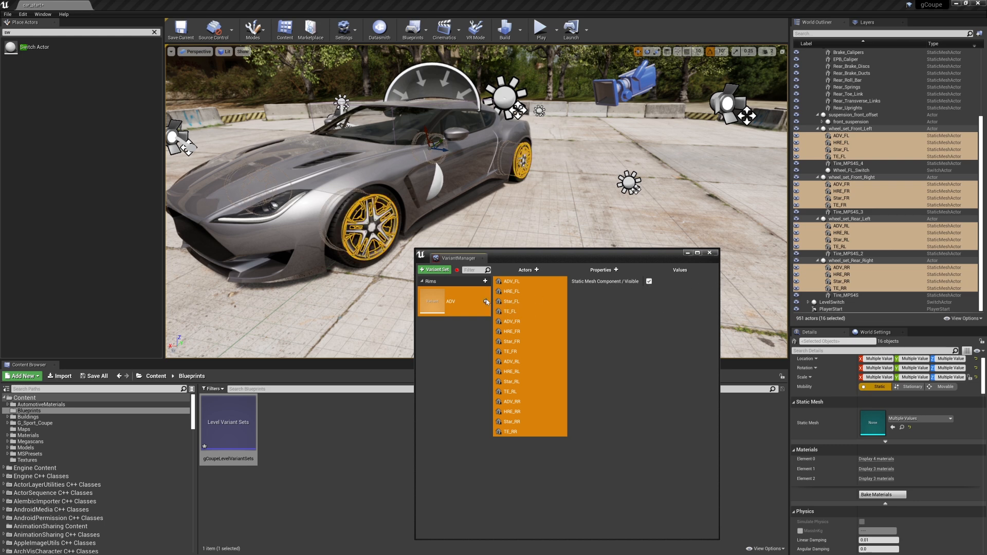
Step: Remove all rim actor bindings from the ADV variant
right_click(464, 298)
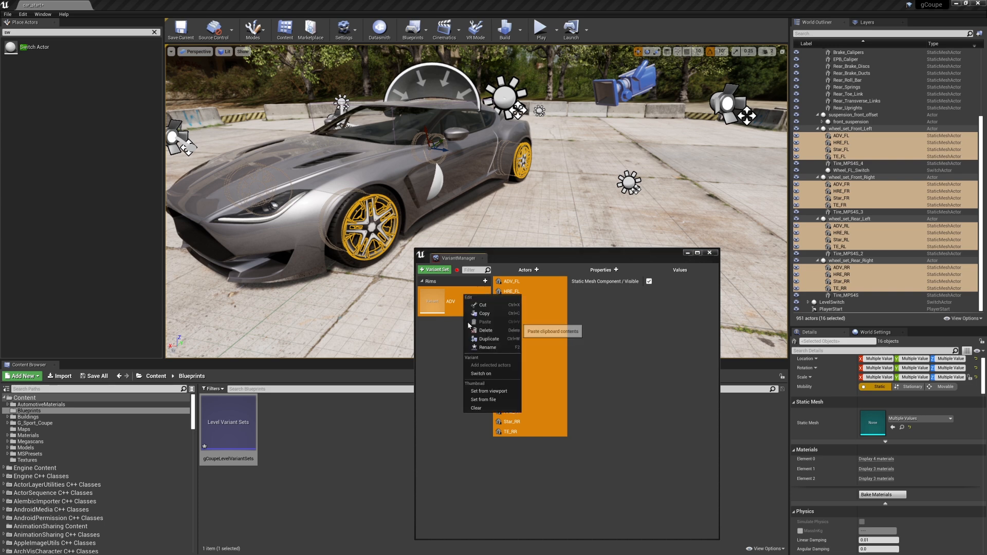
click(632, 341)
click(538, 286)
shift+click(531, 431)
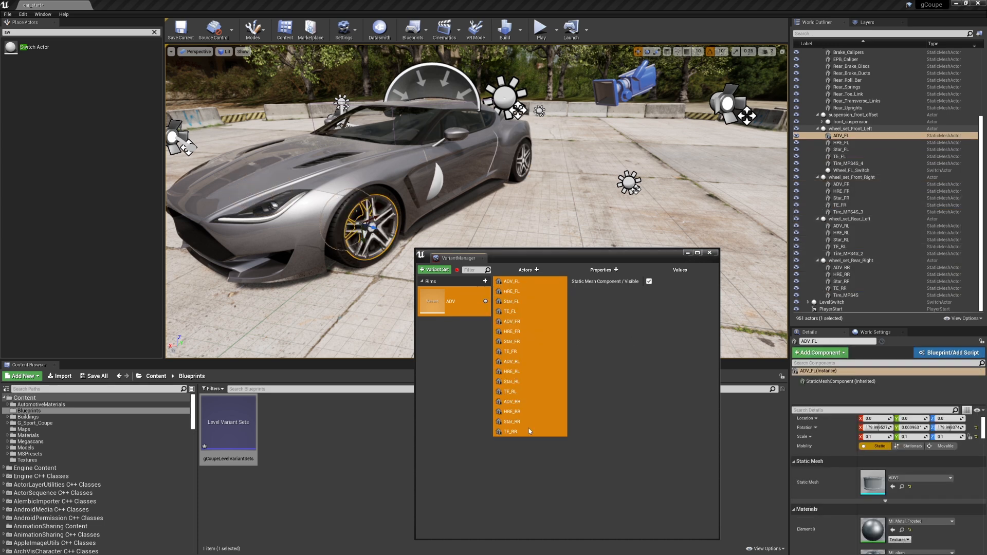
right_click(536, 381)
click(551, 392)
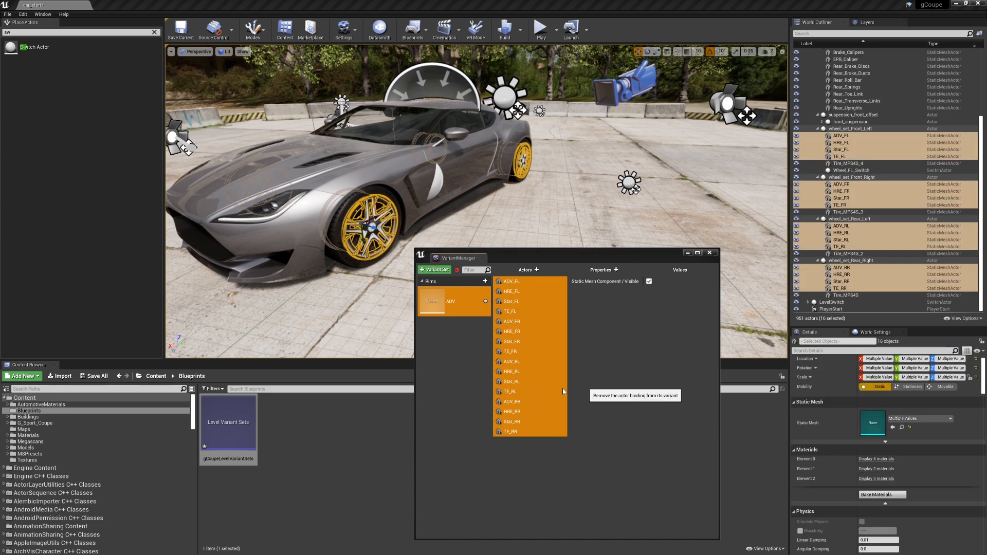
Step: Parent ADV_FL, HRE_FL, Star_FL and TE_FL to Wheel_FL_Switch, leaving the front-left tire out
click(857, 136)
shift+click(858, 163)
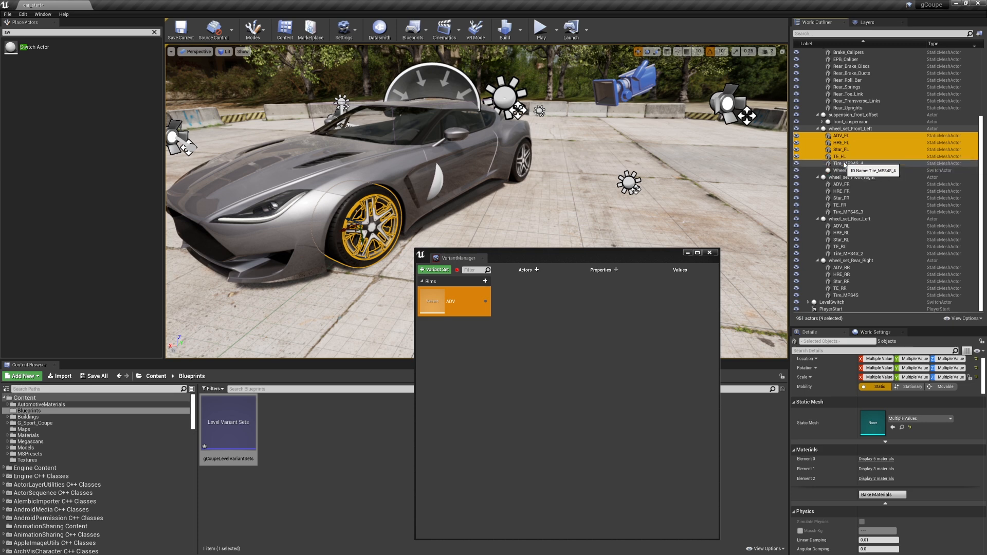
ctrl+click(857, 164)
drag(857, 153, 854, 171)
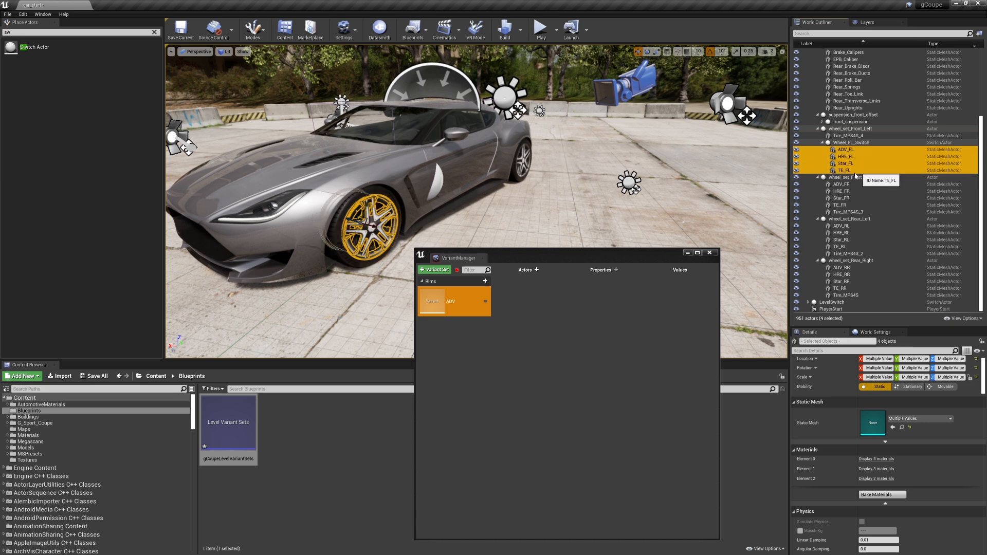
Step: Test Wheel_FL_Switch by cycling its Selected Option through HRE_FL, ADV_FL, Star_FL and TE_FL while viewing the front-left wheel up close
click(848, 143)
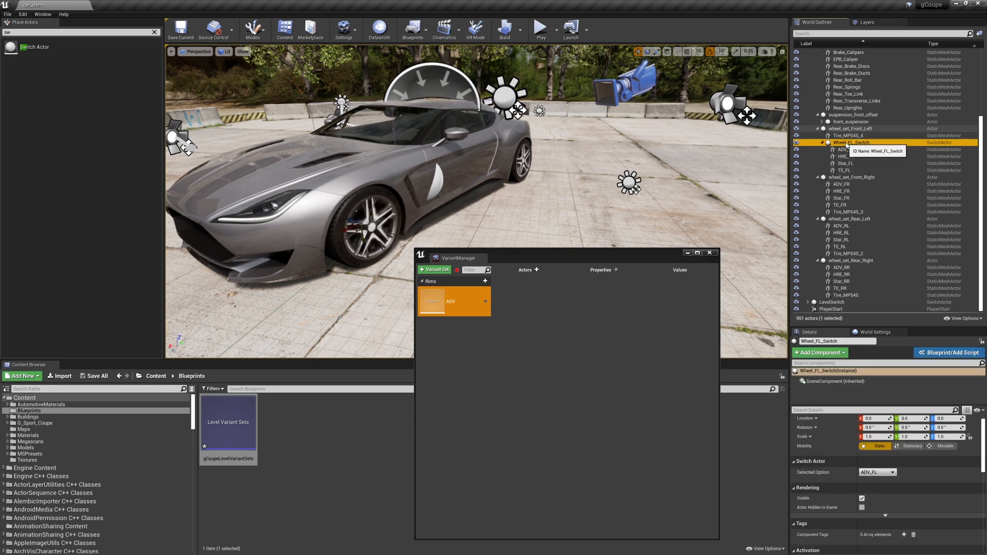
scroll(920, 468, down, 2)
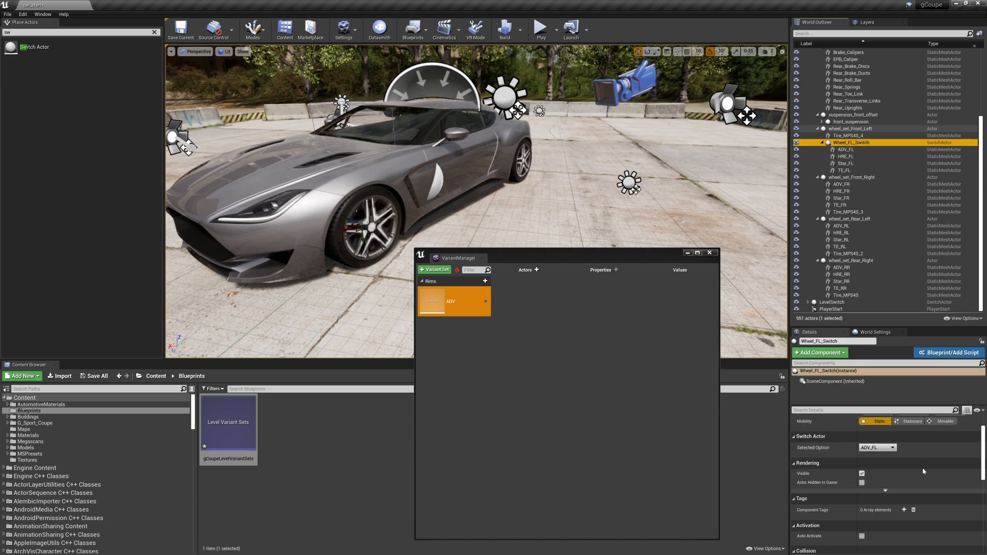
click(874, 448)
click(879, 460)
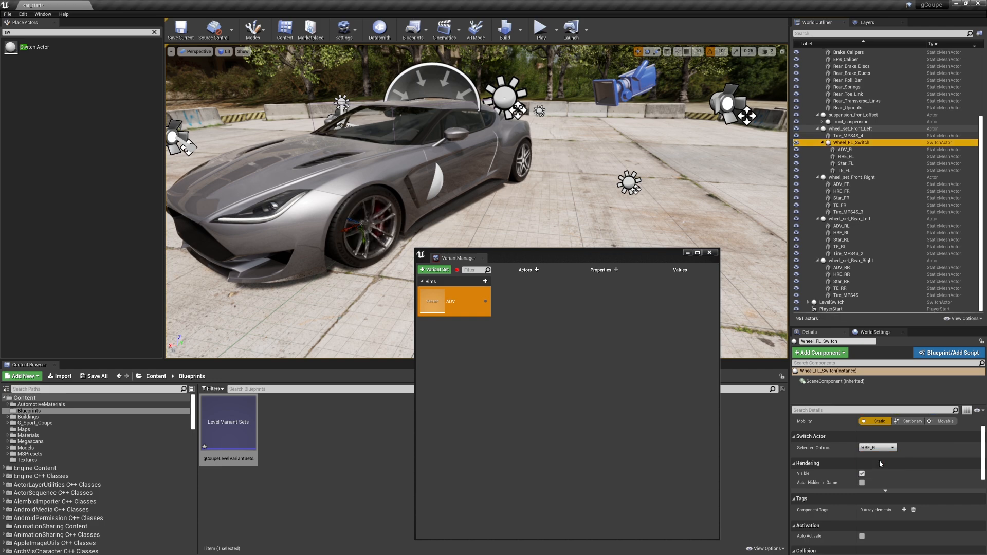
key(f)
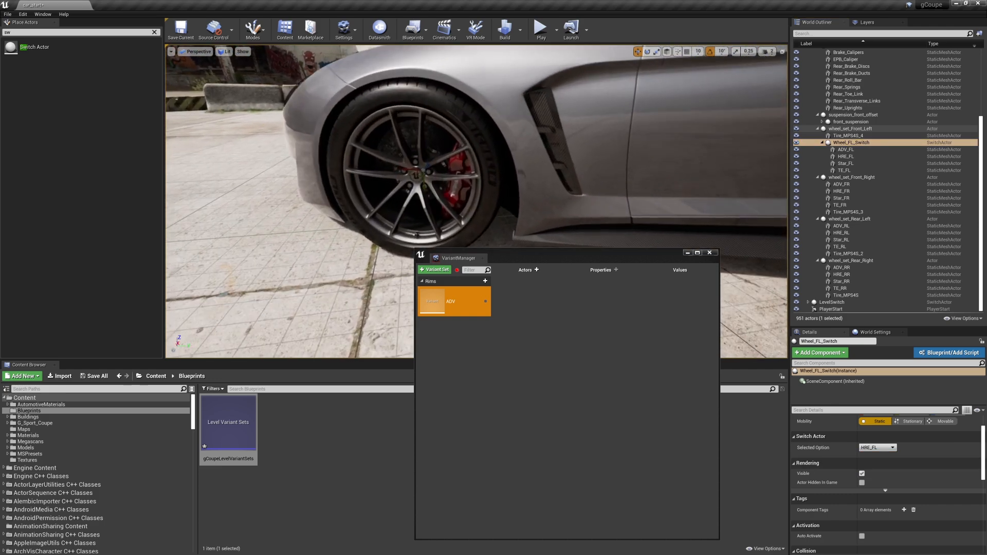
click(878, 448)
click(884, 454)
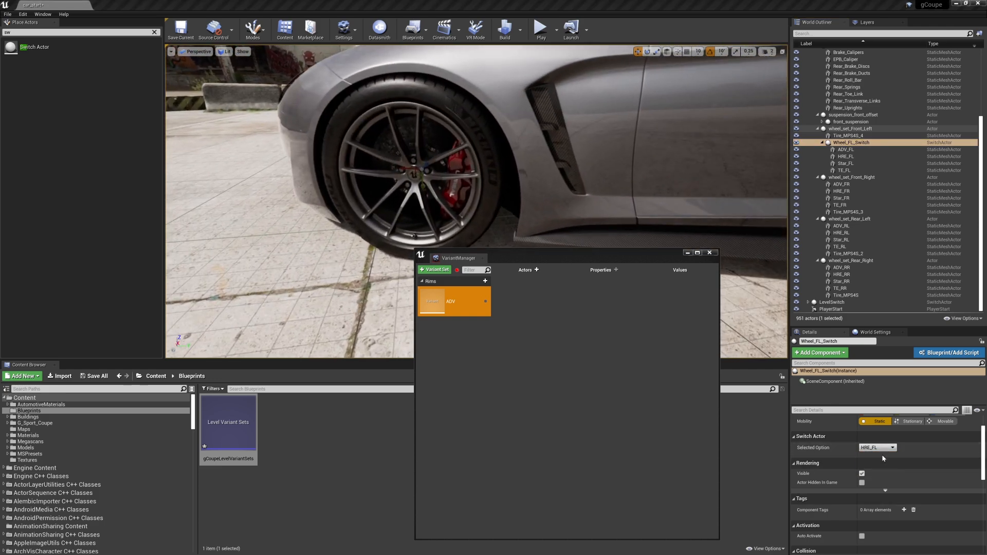
click(884, 447)
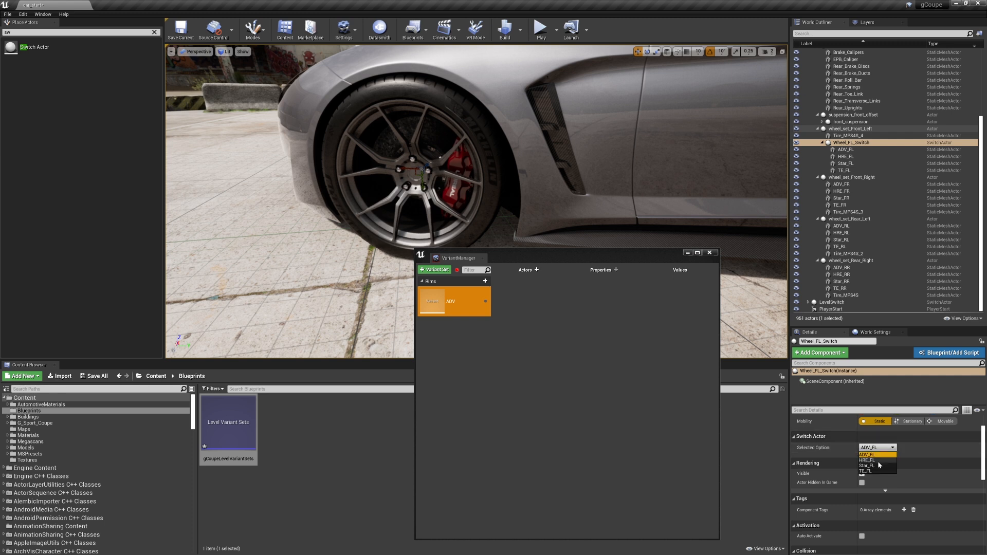
click(877, 460)
click(884, 449)
click(880, 466)
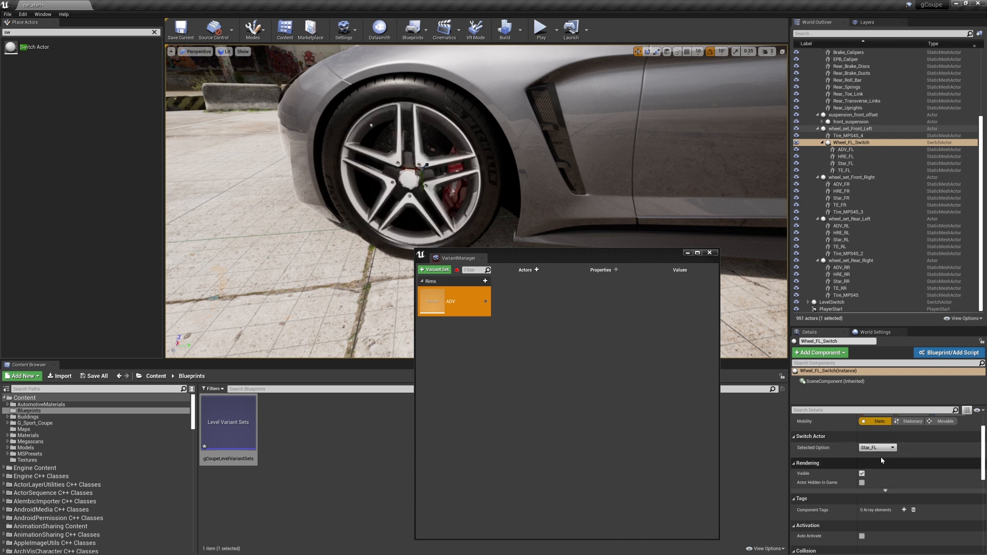
click(881, 448)
click(881, 471)
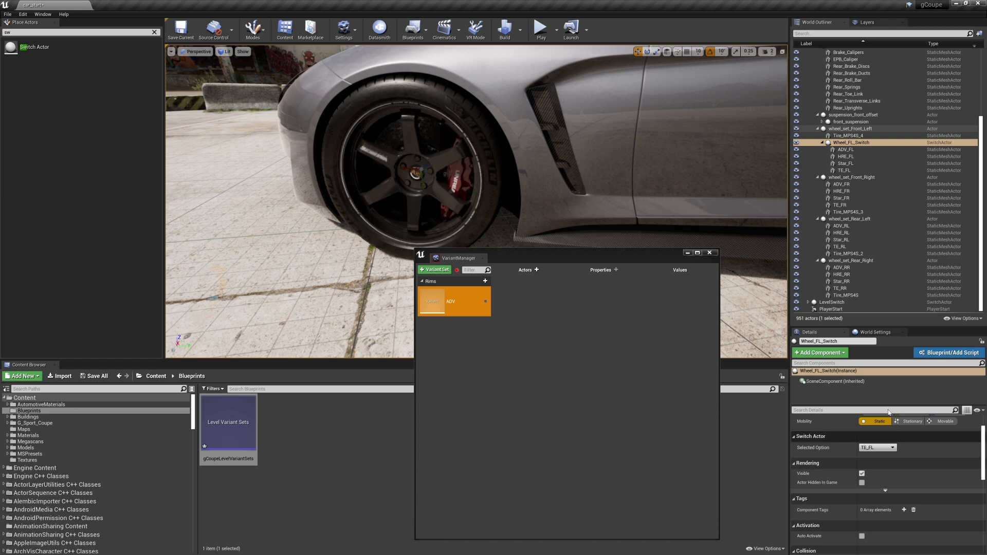
Step: Add Wheel_FL_Switch to the ADV variant, capturing only its Selected Option property
key(f)
right_drag(477, 202, 506, 186)
drag(543, 257, 556, 155)
drag(850, 146, 558, 189)
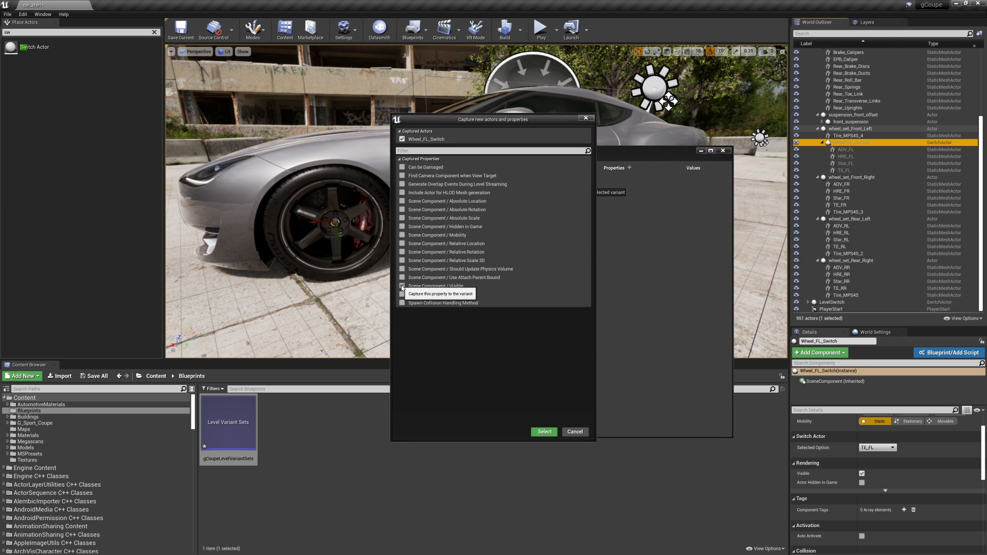
click(402, 294)
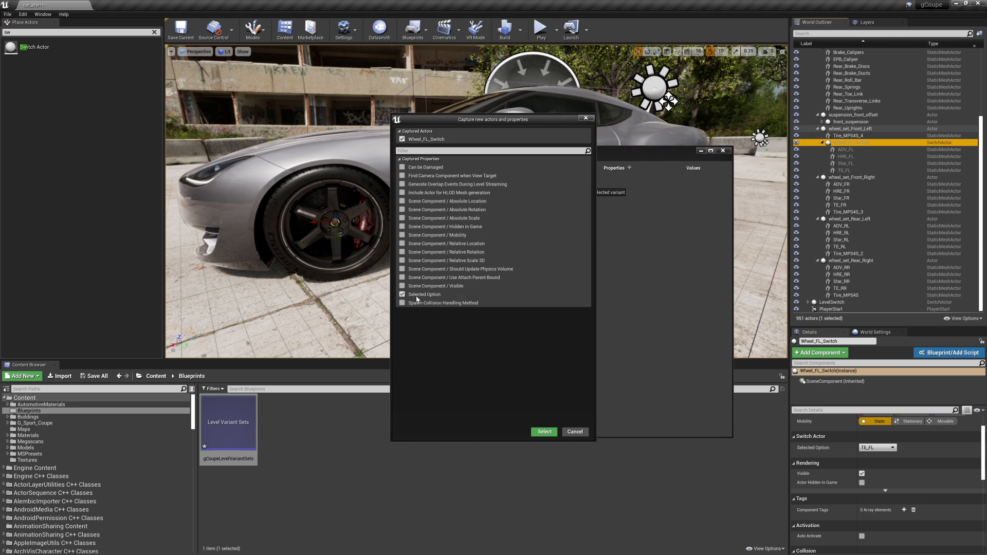
click(544, 432)
Step: Set the captured Selected Option of Wheel_FL_Switch to ADV_FL and activate the ADV variant
click(547, 180)
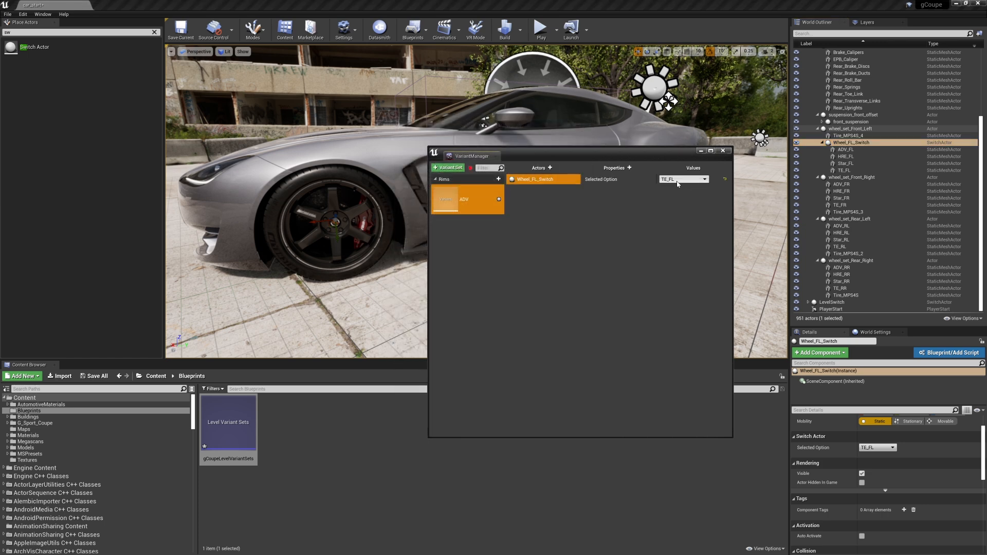
click(684, 179)
click(669, 186)
click(499, 201)
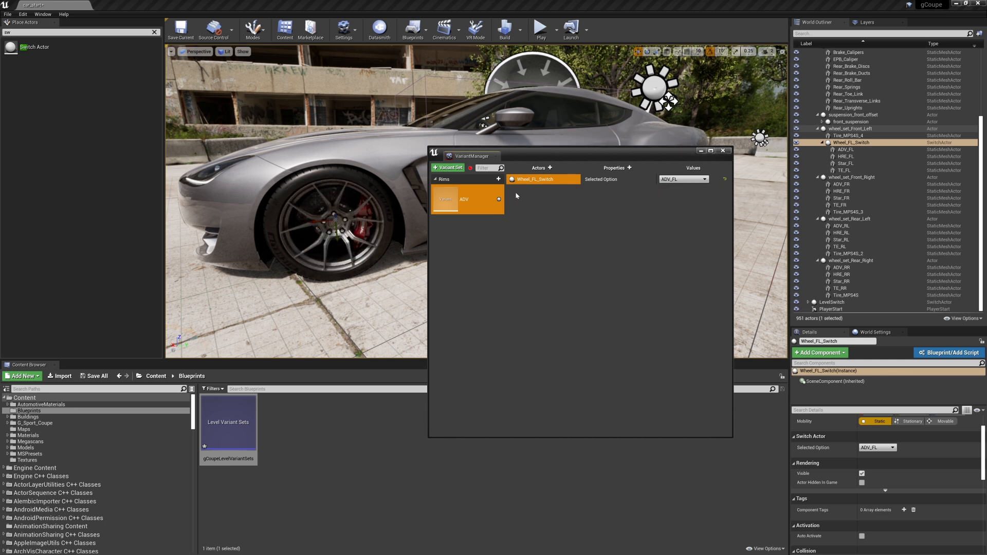
Step: Duplicate the ADV variant as HRE with Wheel_FL_Switch's Selected Option set to HRE_FL, and activate it
right_click(483, 206)
click(508, 252)
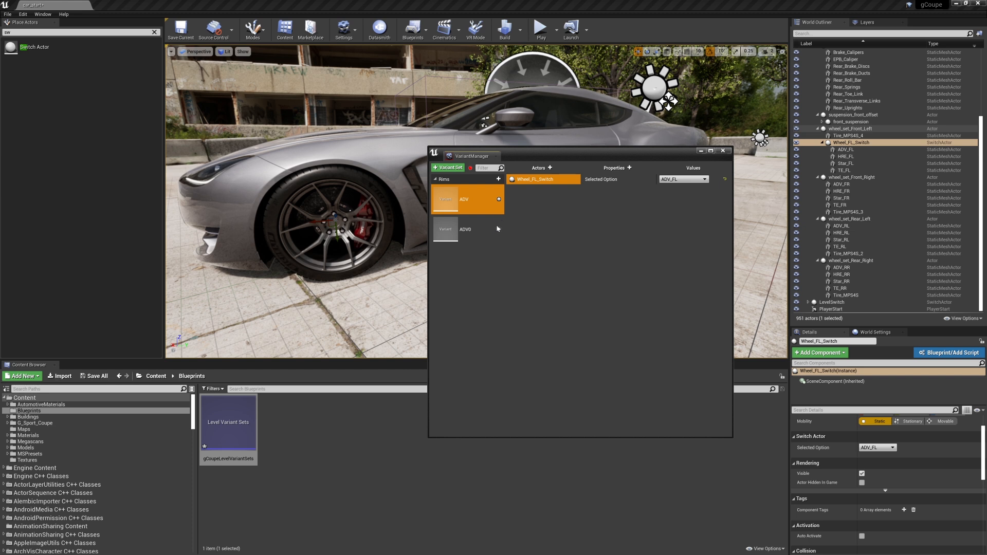
click(475, 235)
click(573, 180)
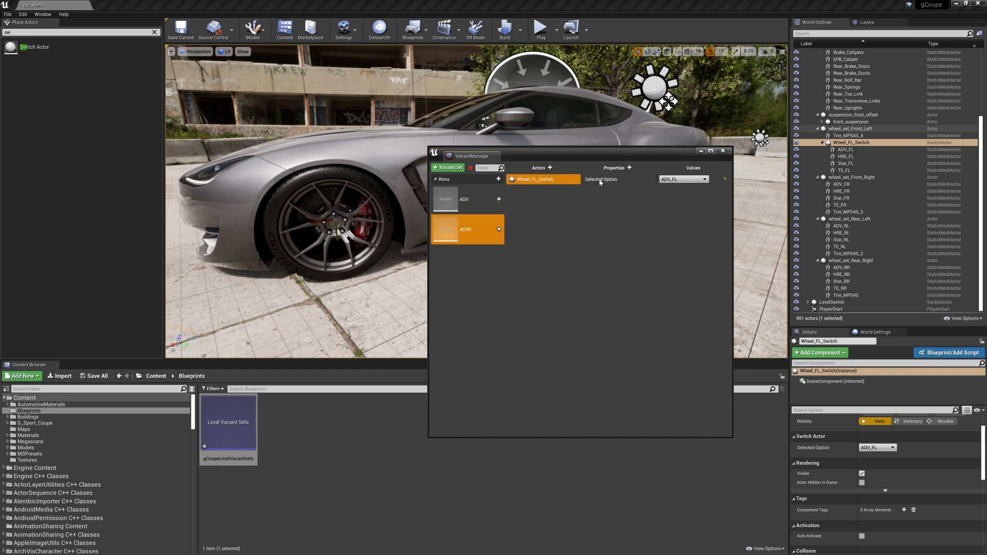
click(677, 180)
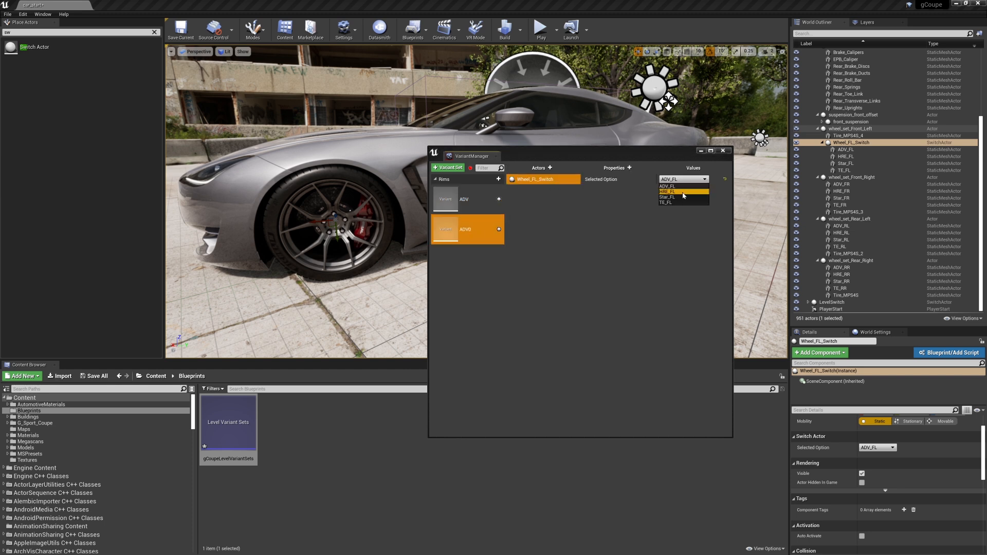
click(683, 192)
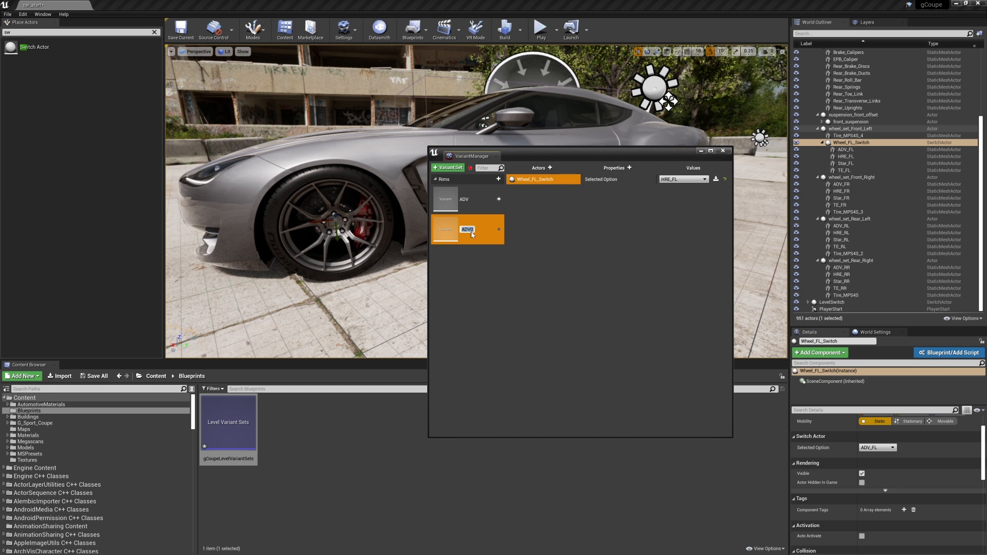
click(499, 230)
Step: Duplicate the HRE variant as Star with Wheel_FL_Switch's Selected Option set to Star_FL, and activate it
right_click(471, 241)
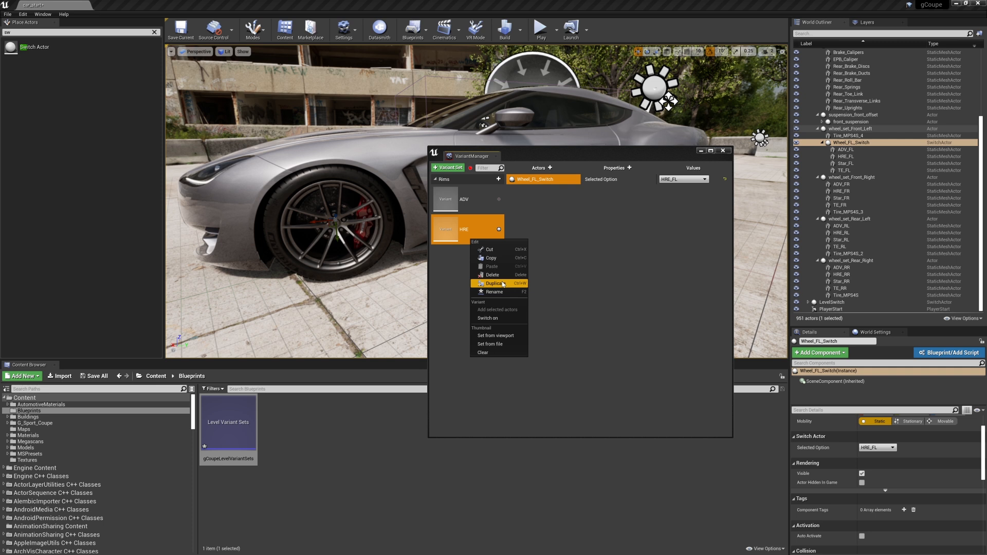
click(478, 284)
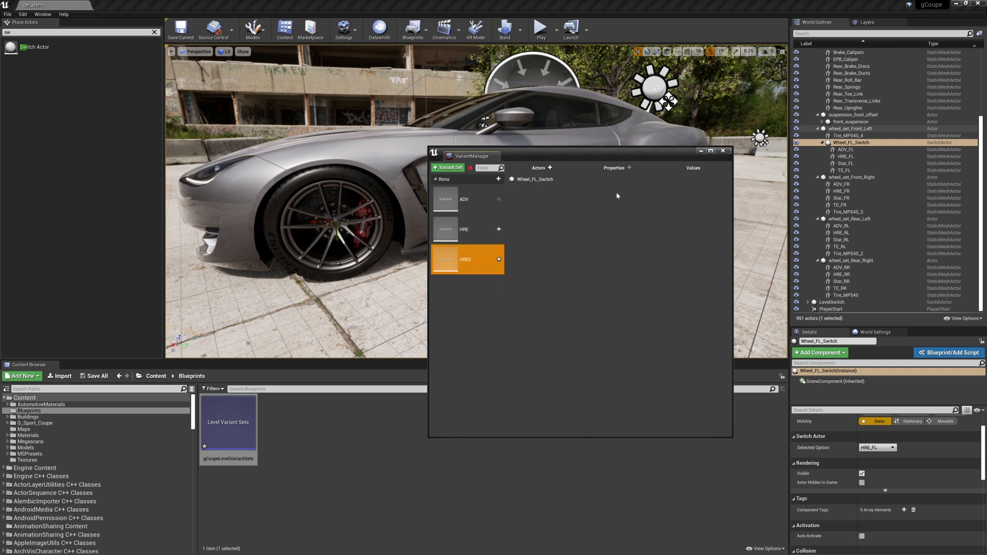
click(535, 179)
click(684, 179)
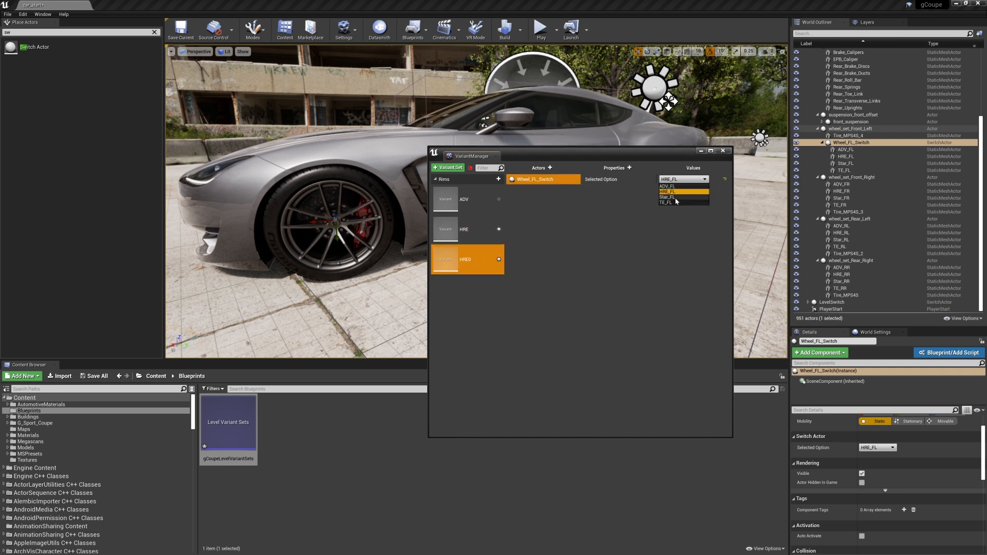
click(683, 199)
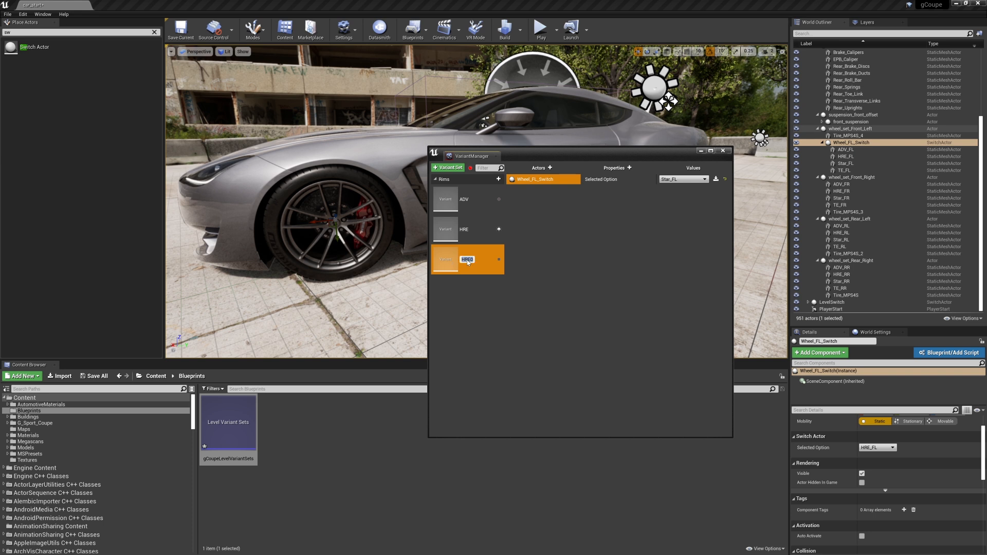
click(499, 260)
Step: Test the Rims set by activating the ADV, HRE, Star and TE variants in turn with the wheels in view
drag(598, 157, 594, 250)
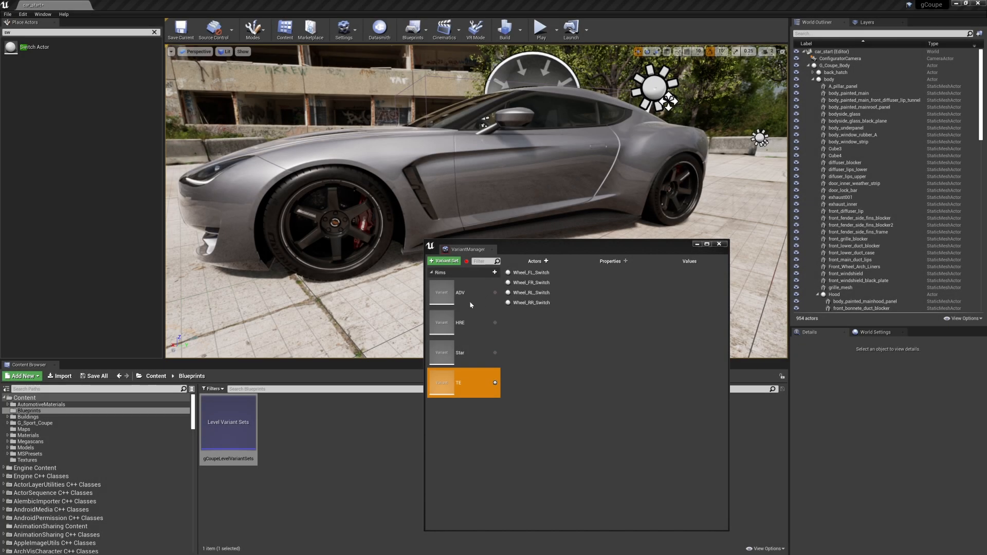
click(496, 293)
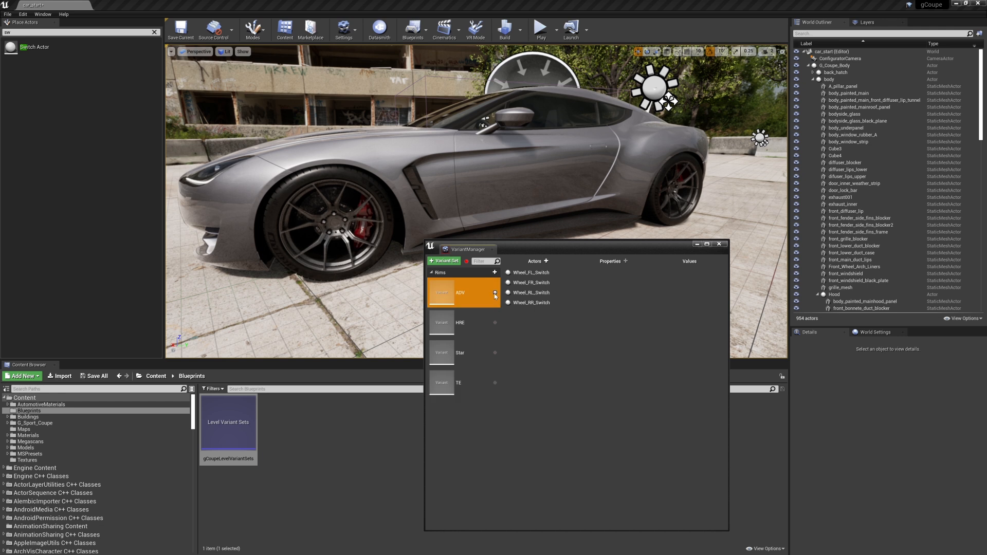
click(495, 324)
click(496, 353)
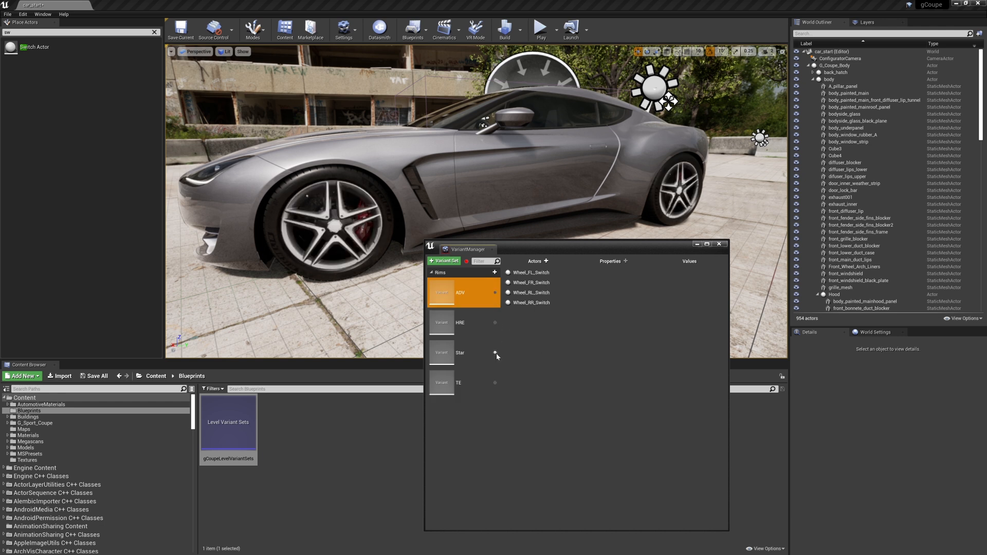
click(495, 383)
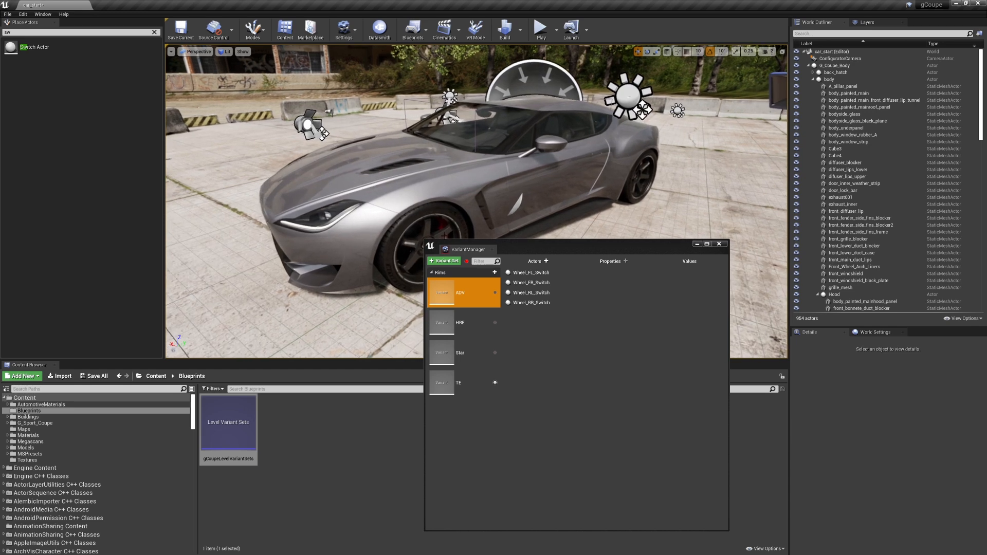
Step: Add a new variant set below Rims and name it Paint
click(445, 261)
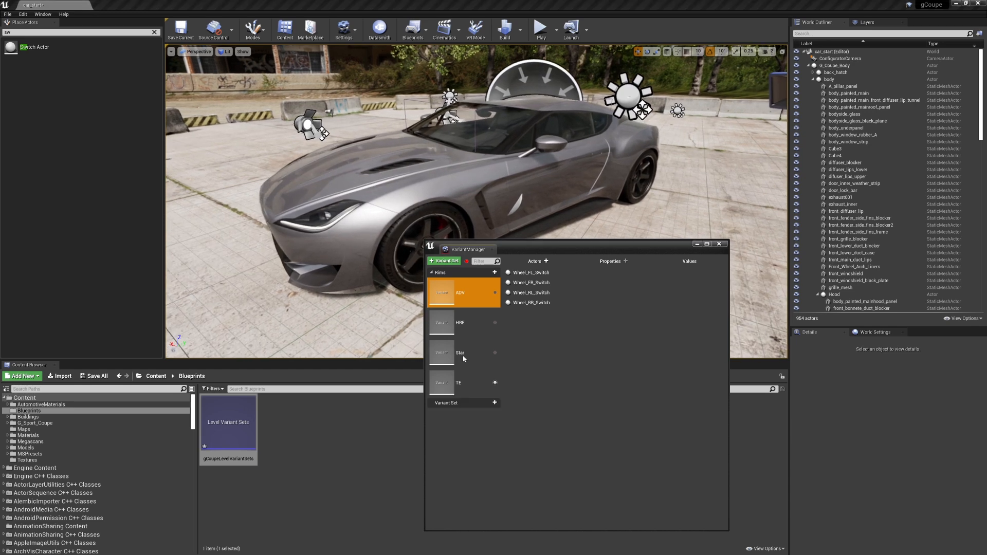
double_click(456, 403)
text(Paint)
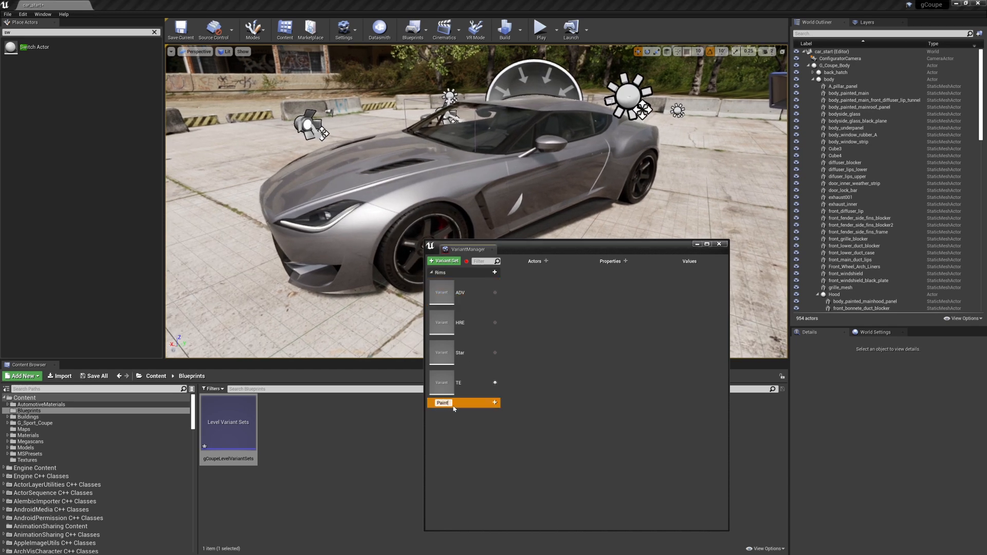
key(Return)
Step: Select the car's body_painted_main mesh and locate its MI_CarPaint_Silver material in the Content Browser
click(569, 181)
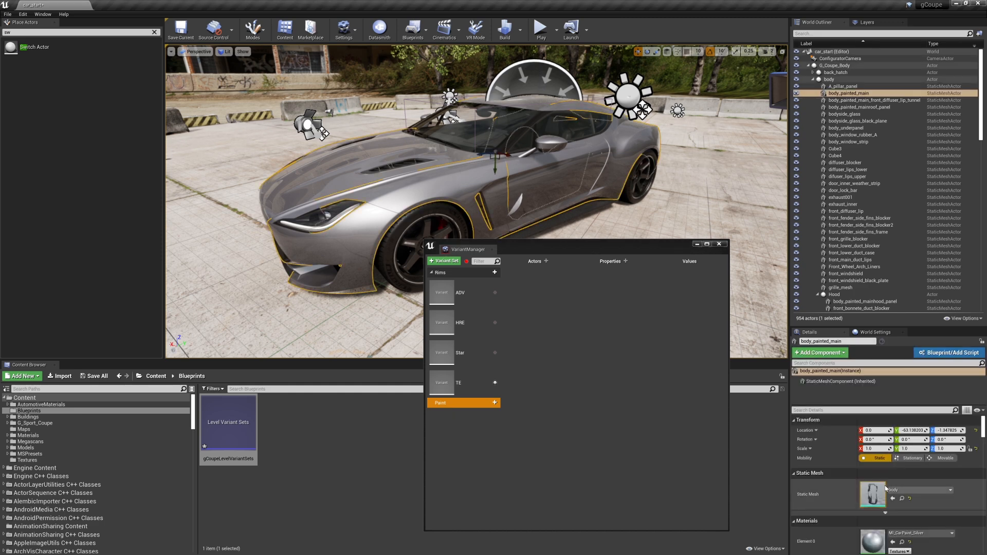
scroll(885, 478, down, 2)
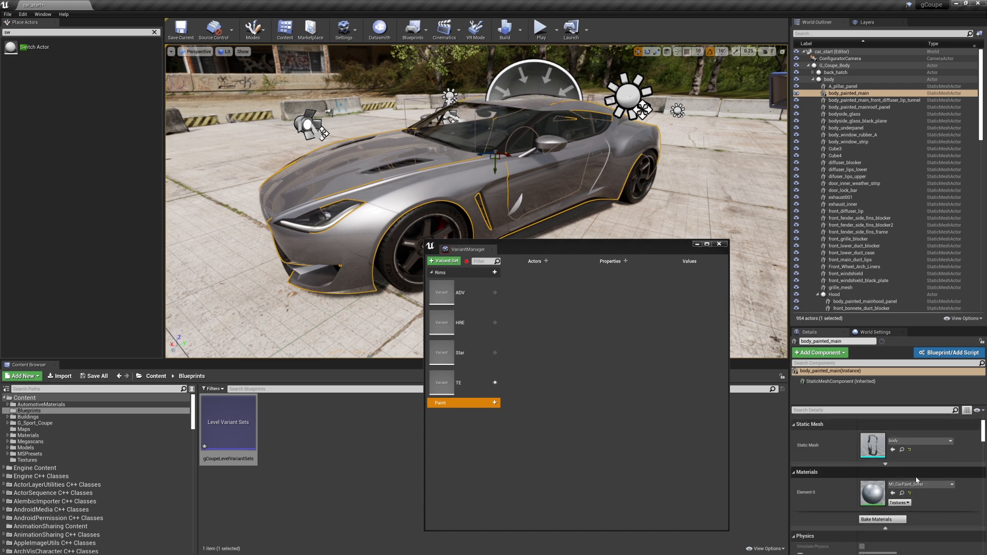
click(903, 493)
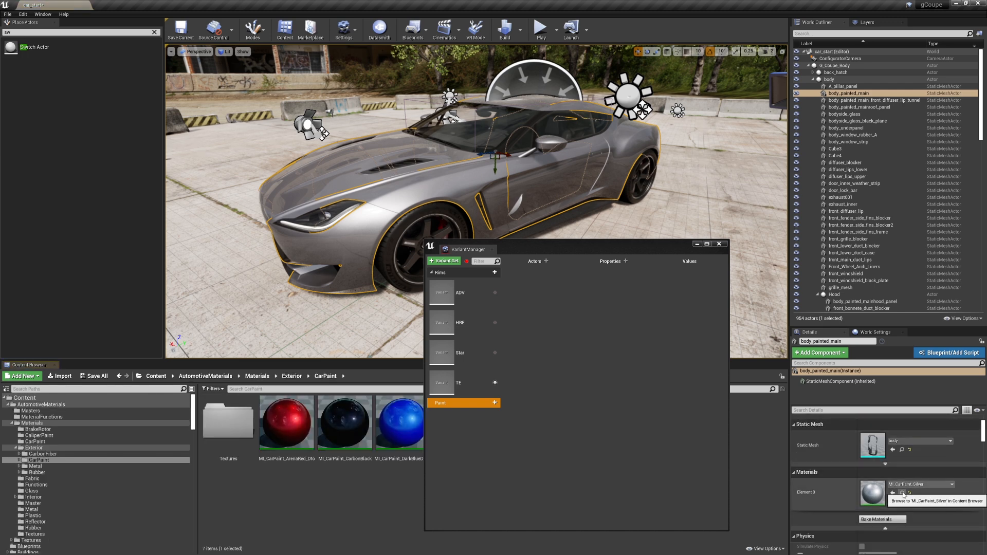
Step: Add a variant to the Paint set and select all actors that use the MI_CarPaint_Silver material
drag(620, 248, 786, 232)
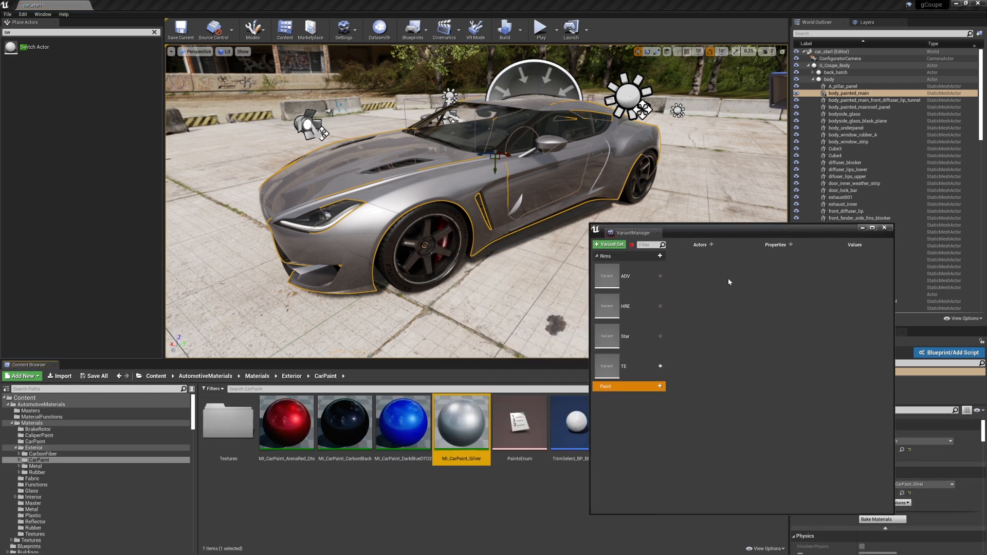
click(661, 386)
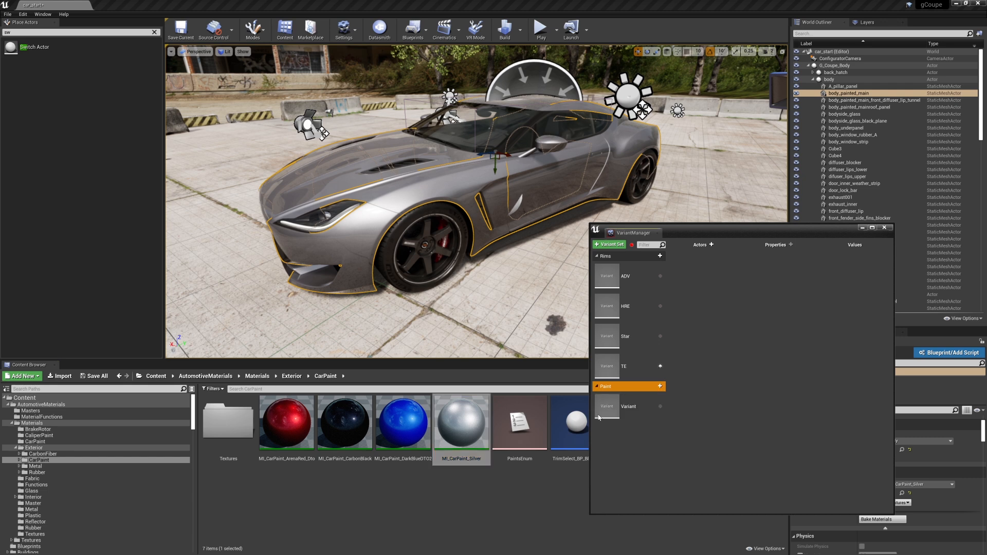
right_click(475, 422)
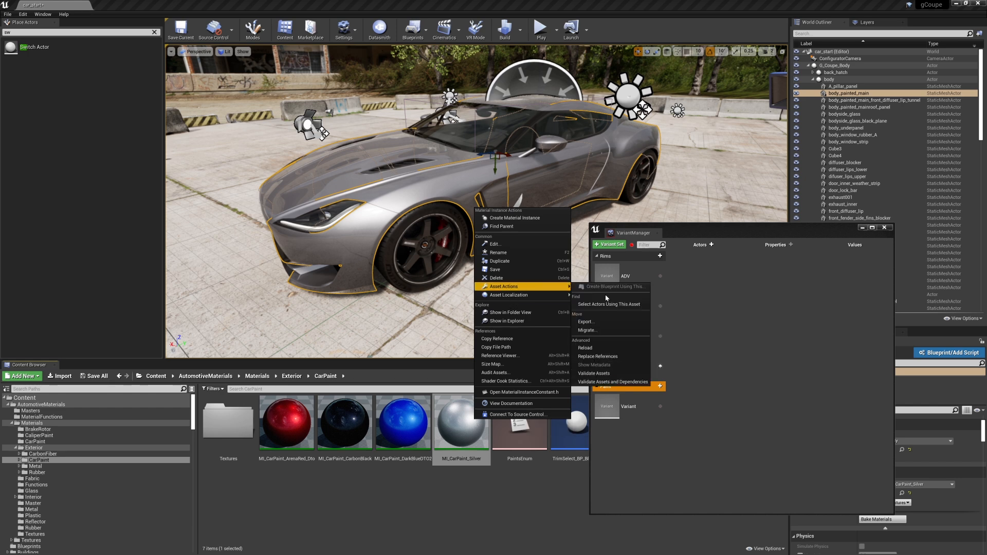
click(605, 305)
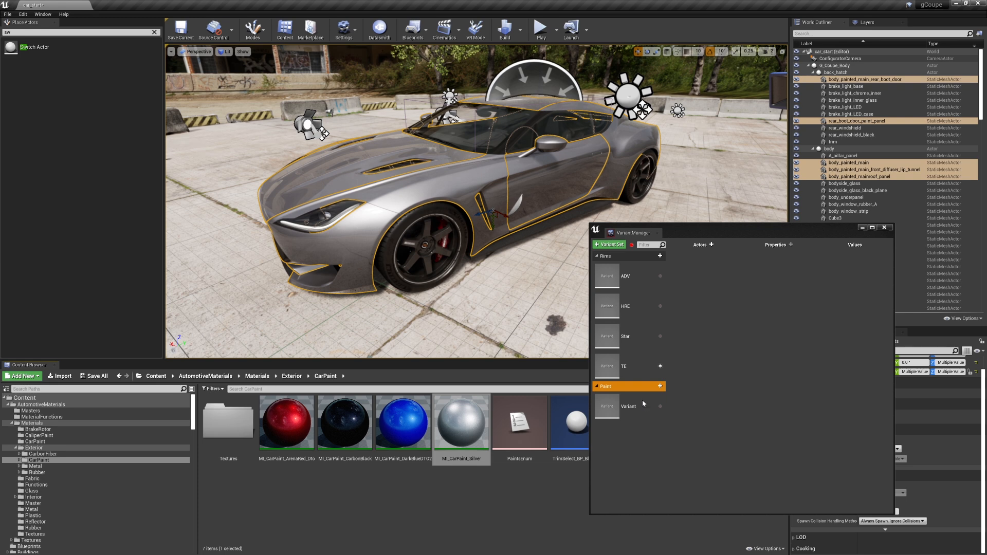
Step: Bind the selected actors to the new Paint variant, capturing only the Static Mesh Component / Material[0] property
click(624, 419)
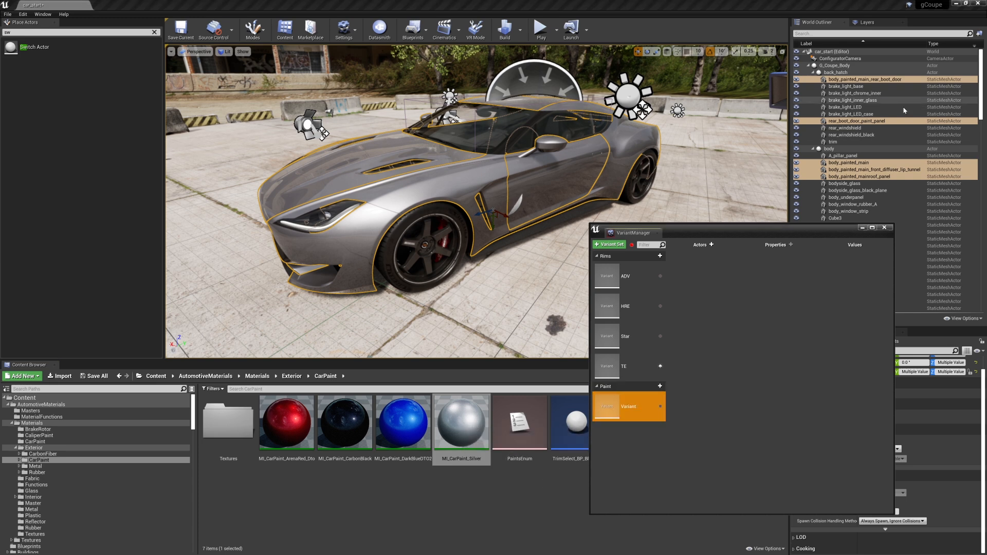
drag(877, 164, 710, 276)
scroll(403, 208, down, 10)
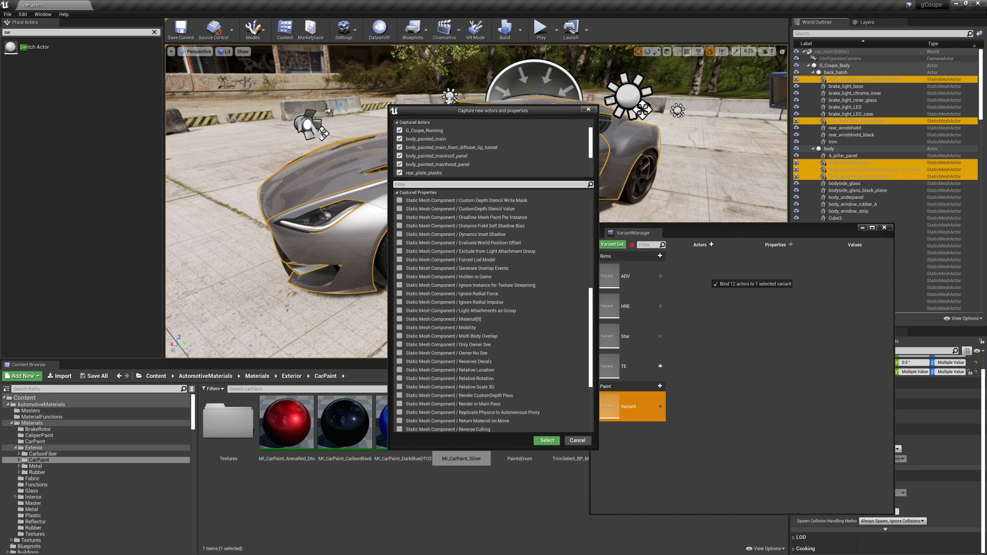
text(mater)
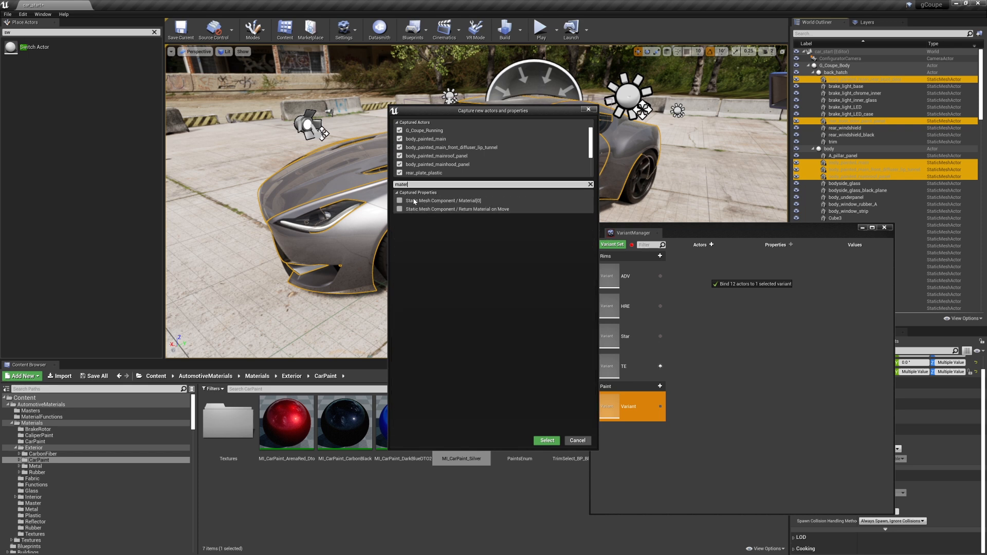
click(414, 202)
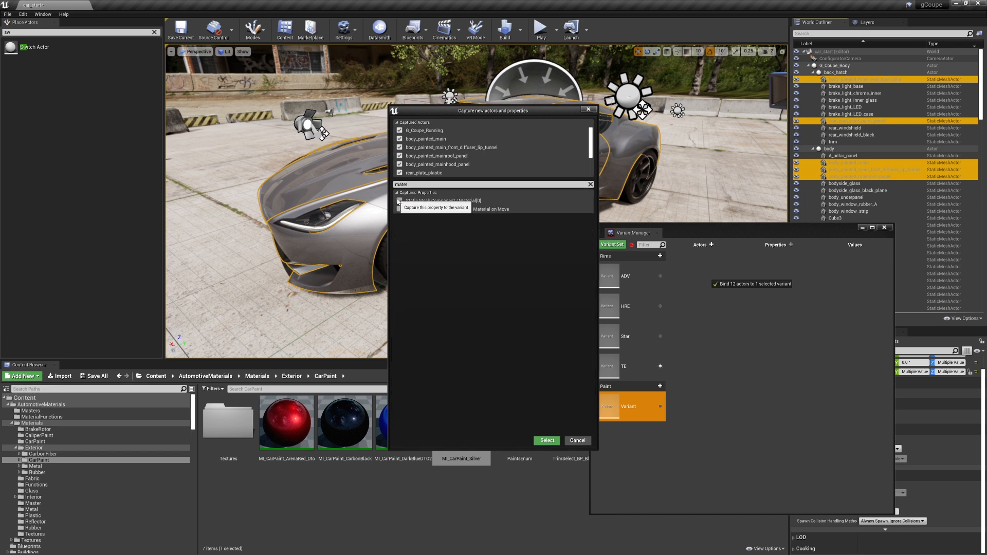
click(549, 440)
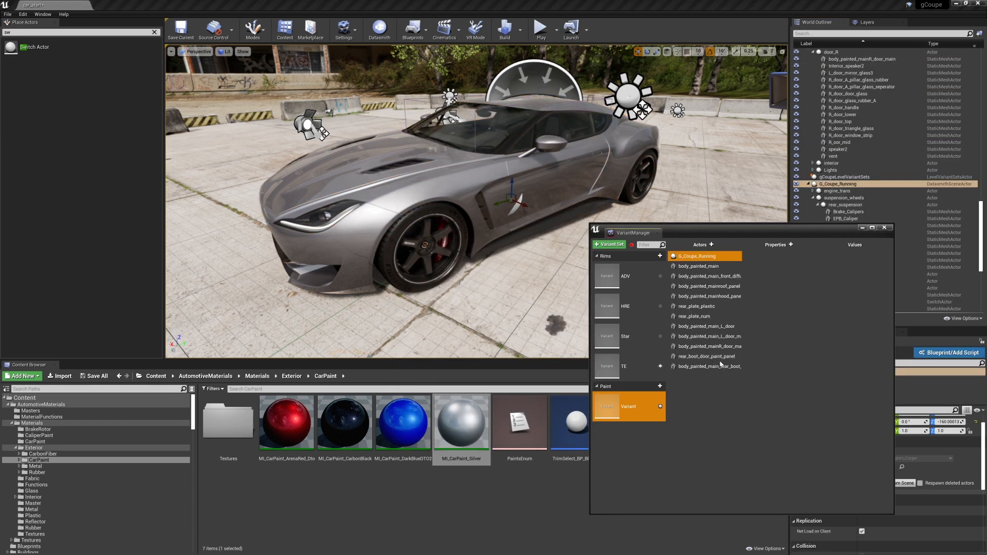
Step: Remove the G_Coupe_Running actor from the Paint variant
click(719, 356)
click(704, 256)
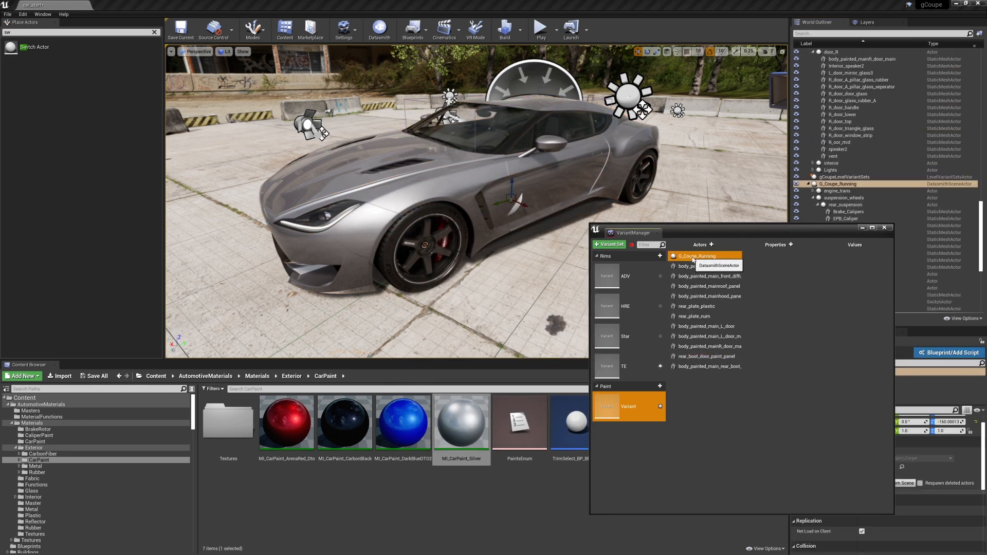
right_click(706, 257)
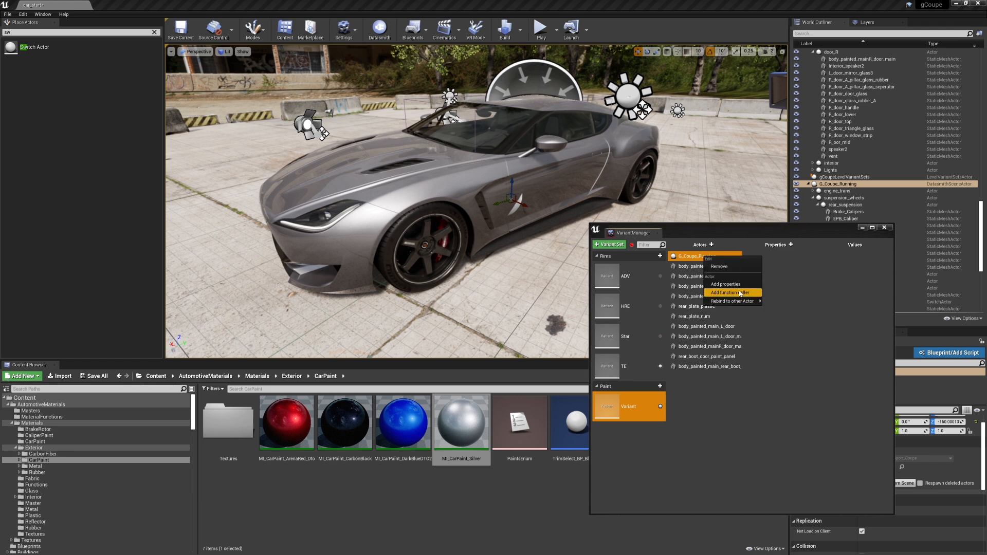
click(730, 267)
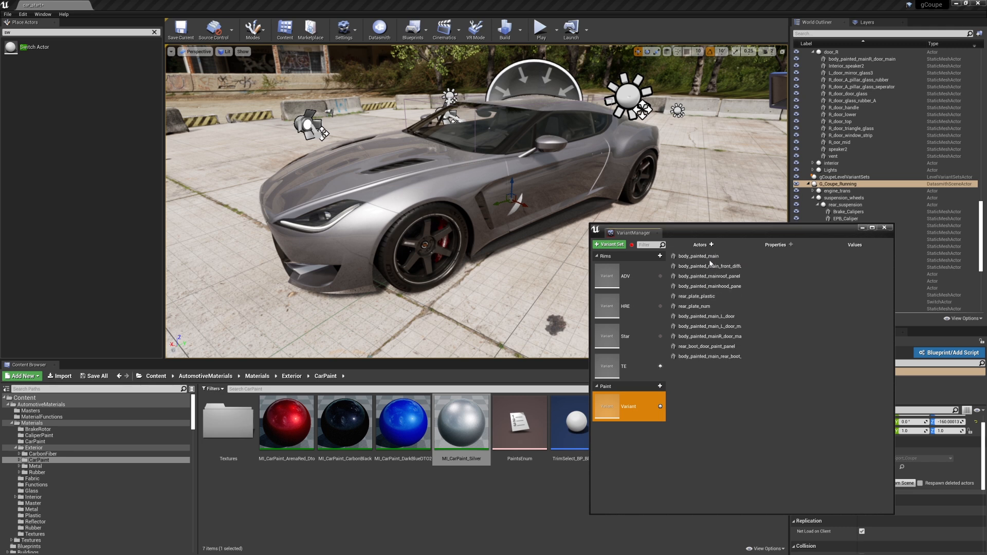
Step: Widen the Variant Manager and check the captured Material[0] value of the painted body parts and rear plate actors
click(711, 256)
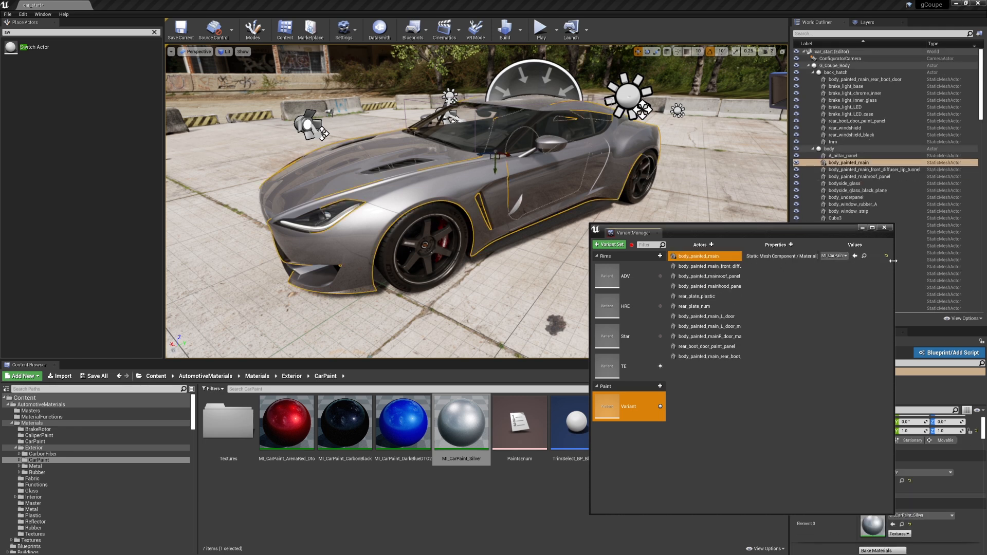
drag(894, 264, 982, 264)
click(756, 266)
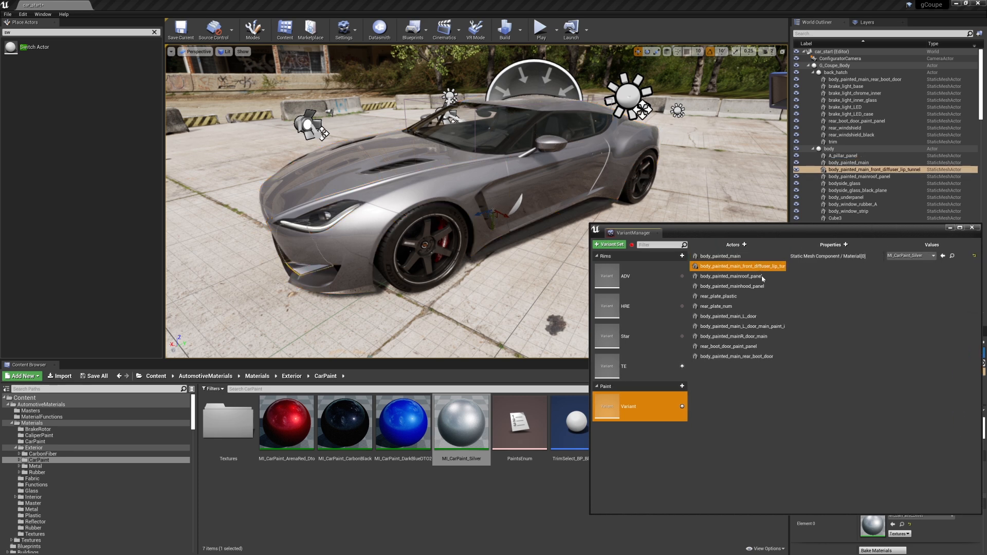
click(760, 276)
click(754, 287)
click(742, 296)
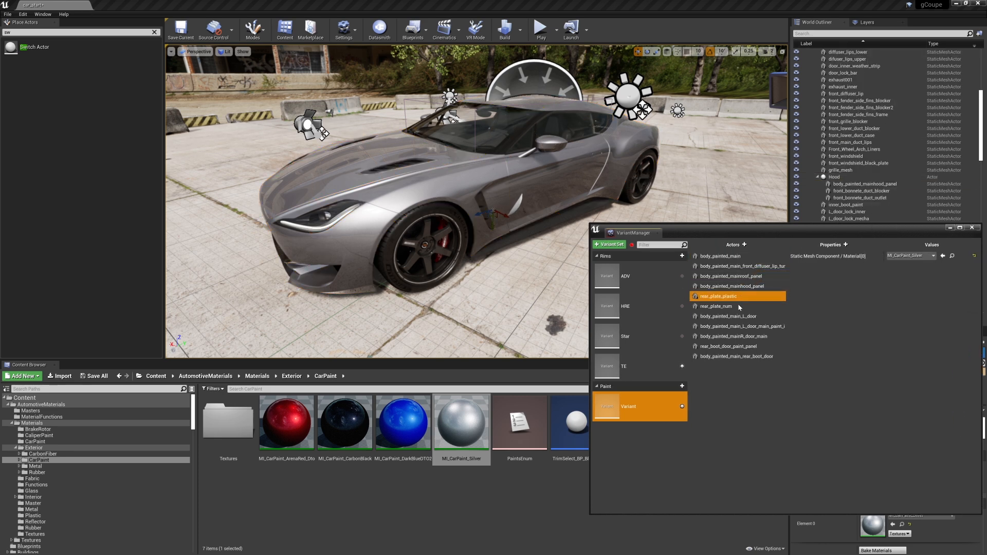
click(740, 306)
click(748, 357)
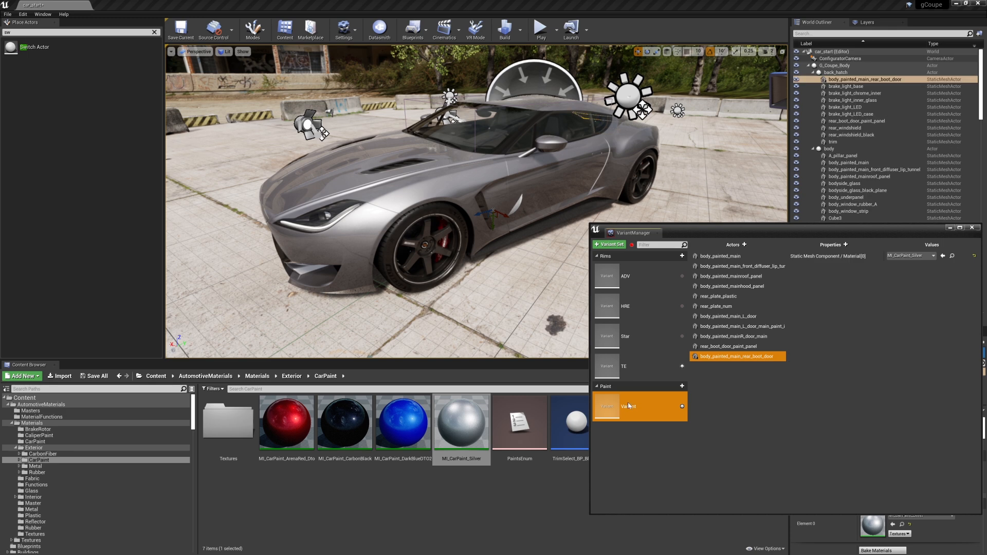
Step: Rename the Paint variant to Silver and duplicate it
text(Silver)
right_click(626, 407)
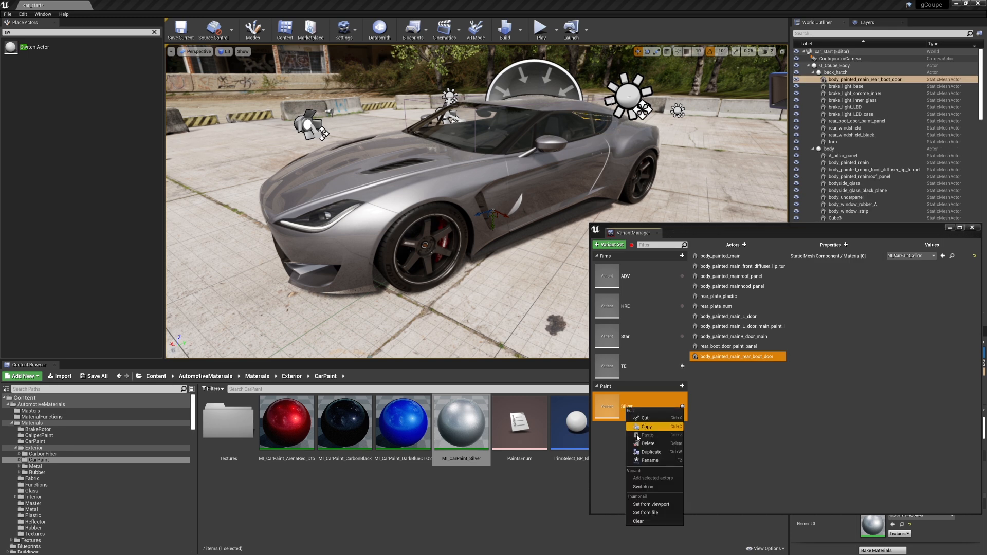
click(641, 453)
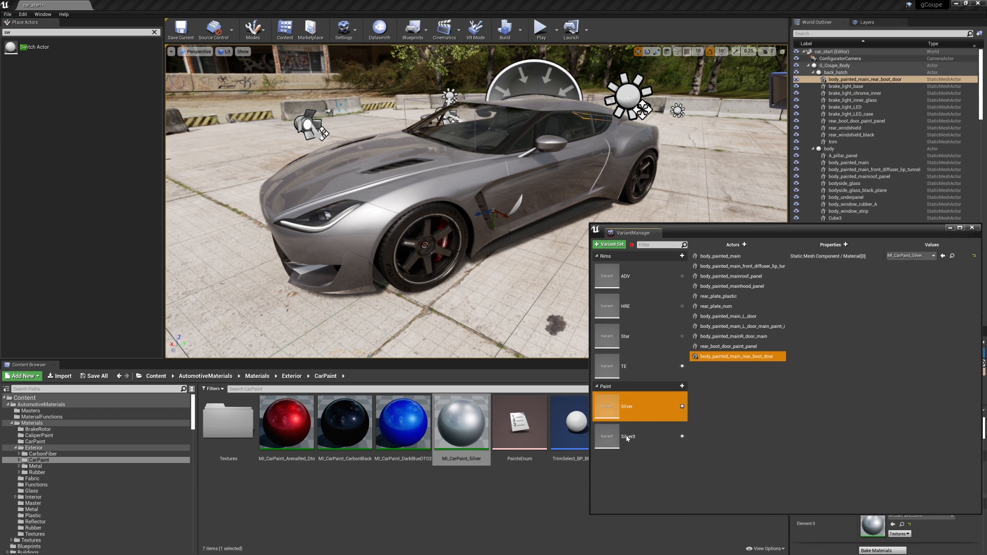
Step: Rename the duplicated Silver0 variant in the Paint set as Blue
click(629, 436)
text(Bl)
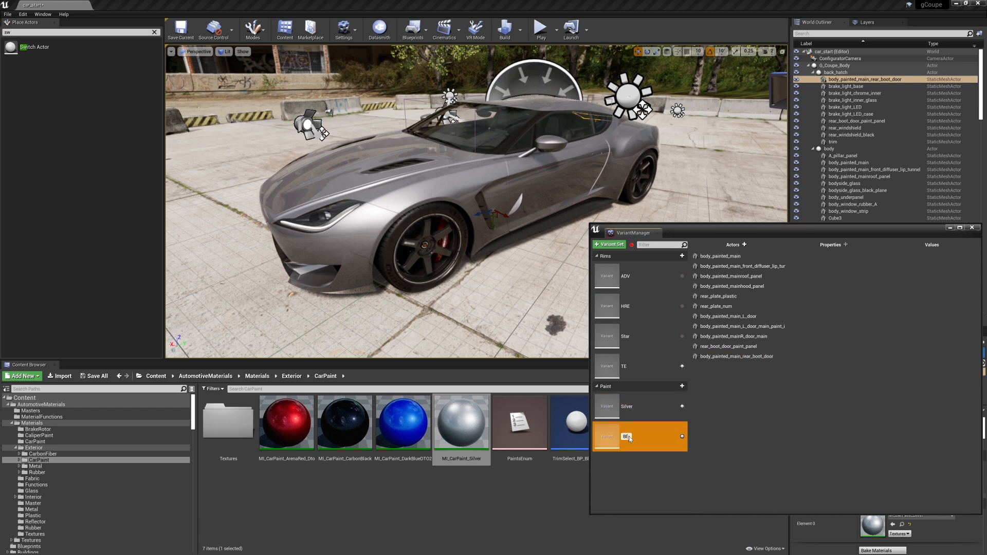
text(ue)
Step: Assign MI_CarPaint_DarkBlueDTO2 as the Material[0] value for all actors bound to the Blue variant
click(743, 257)
shift+click(737, 356)
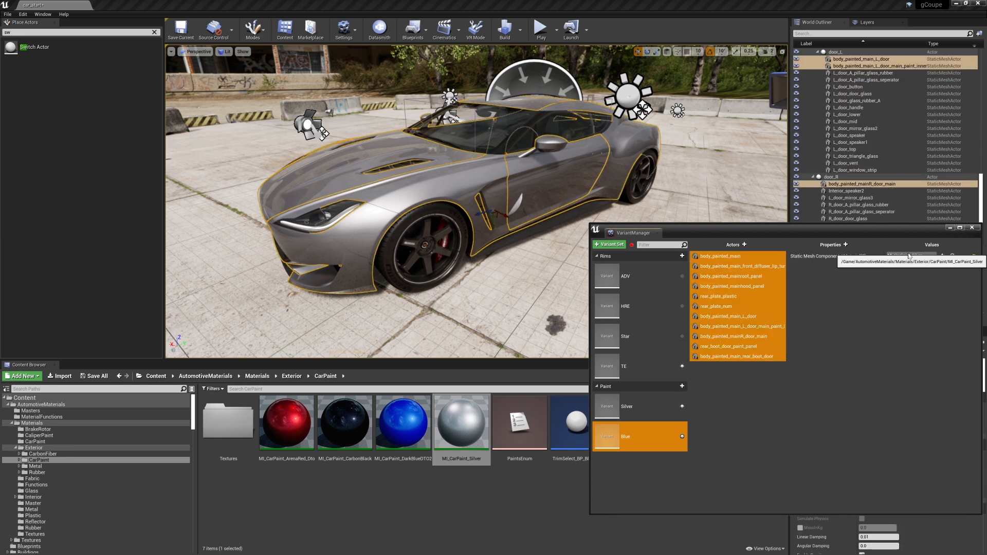
click(910, 256)
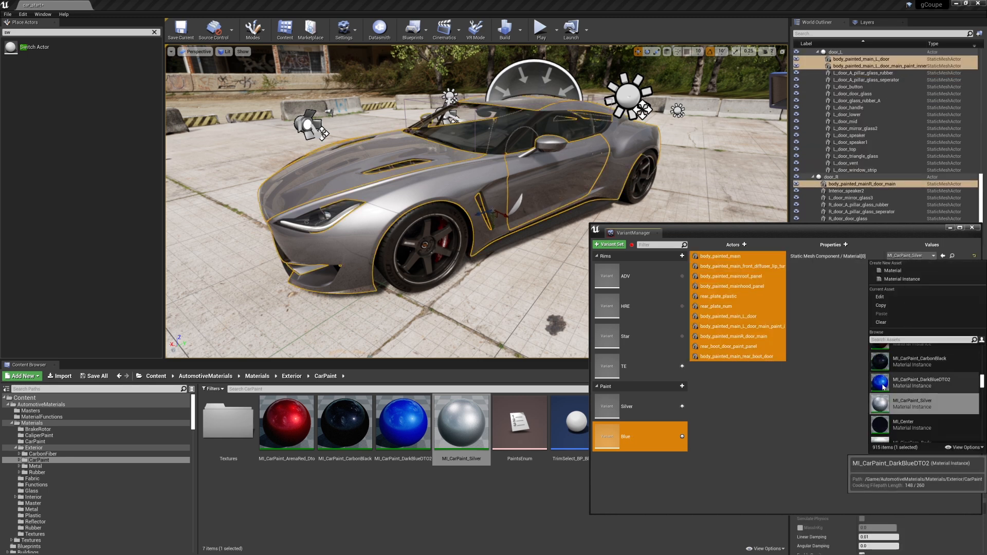
click(911, 383)
click(396, 427)
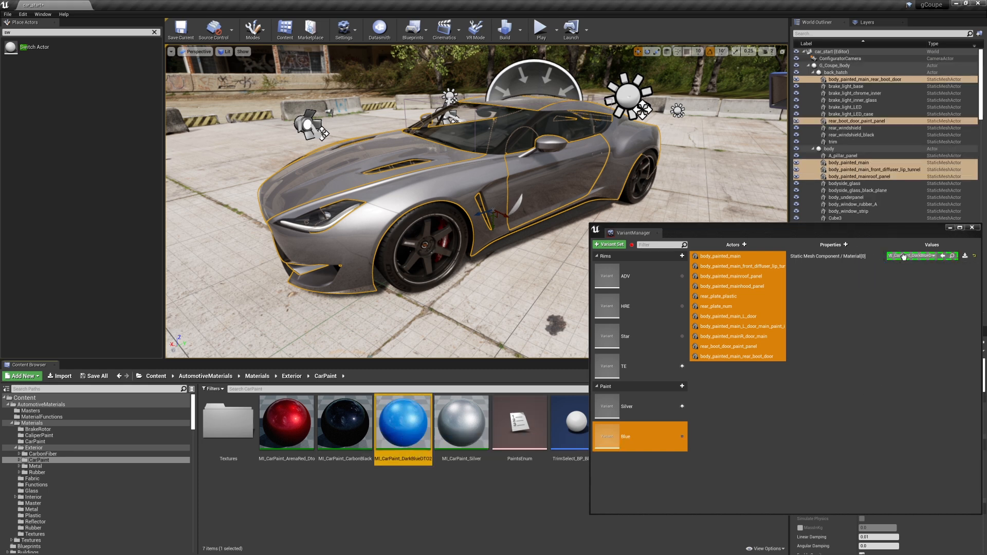
Step: Activate the Blue paint variant to test it on the car, and switch back to Silver
click(723, 435)
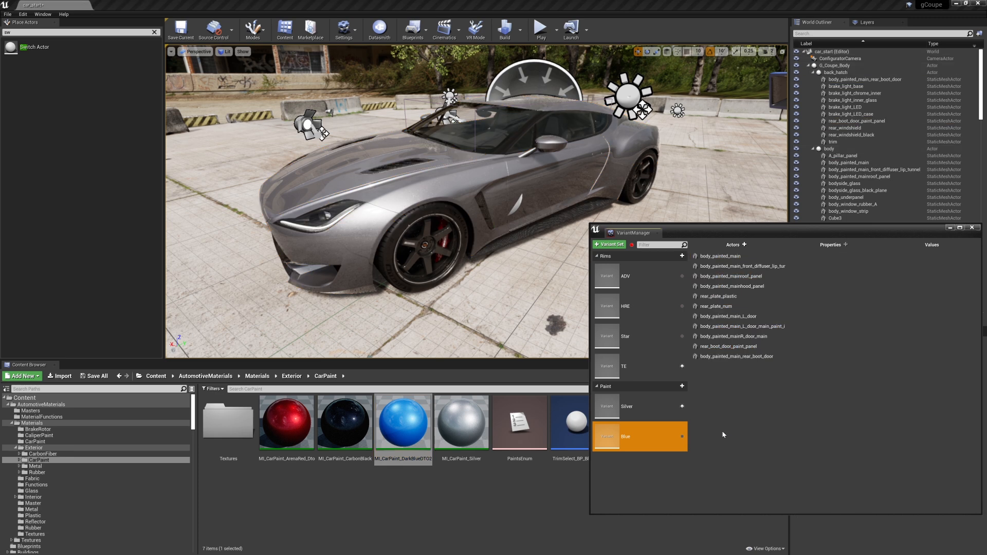
click(683, 436)
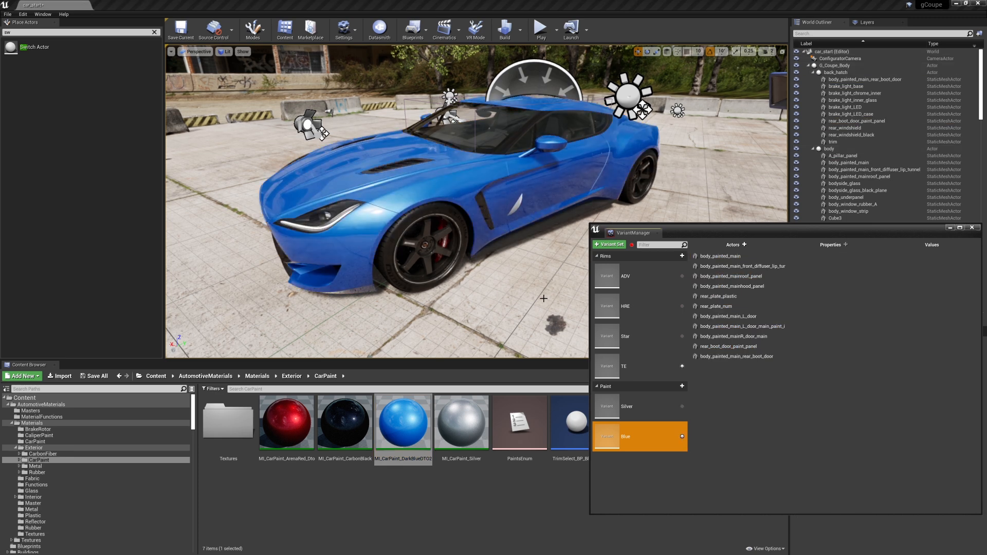
click(683, 406)
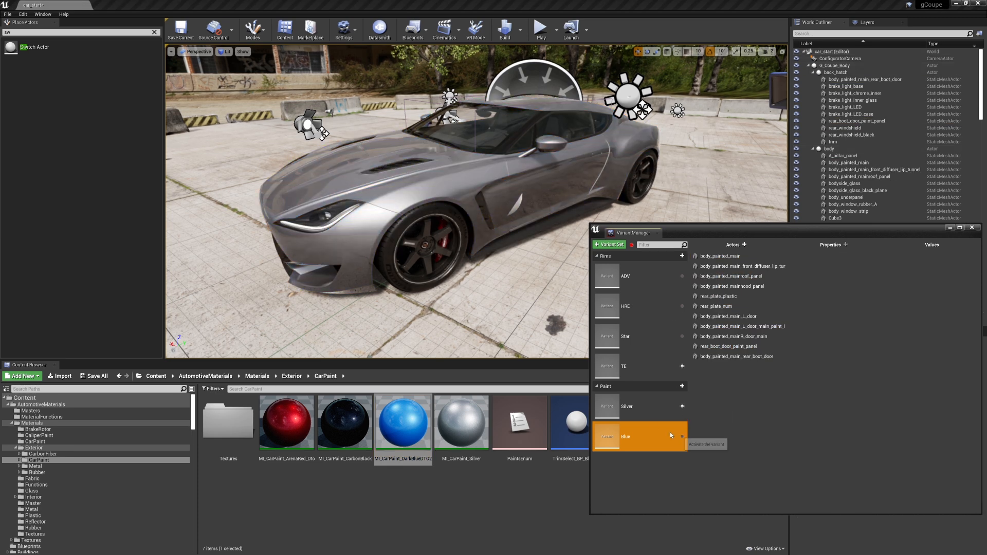
Step: Activate the ADV rim variant and set its thumbnail from a close-up viewport view of the front wheel
right_drag(514, 204, 476, 196)
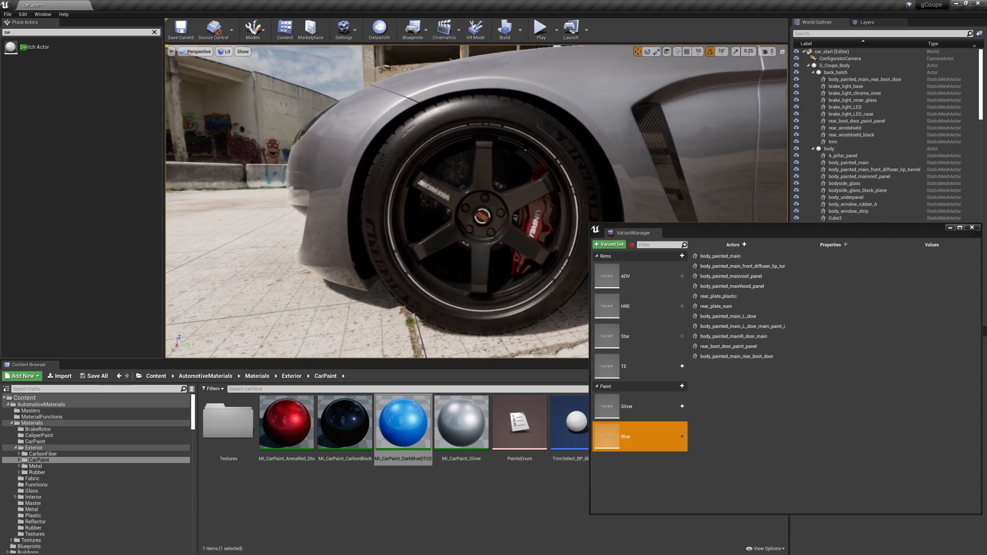
click(611, 278)
double_click(671, 277)
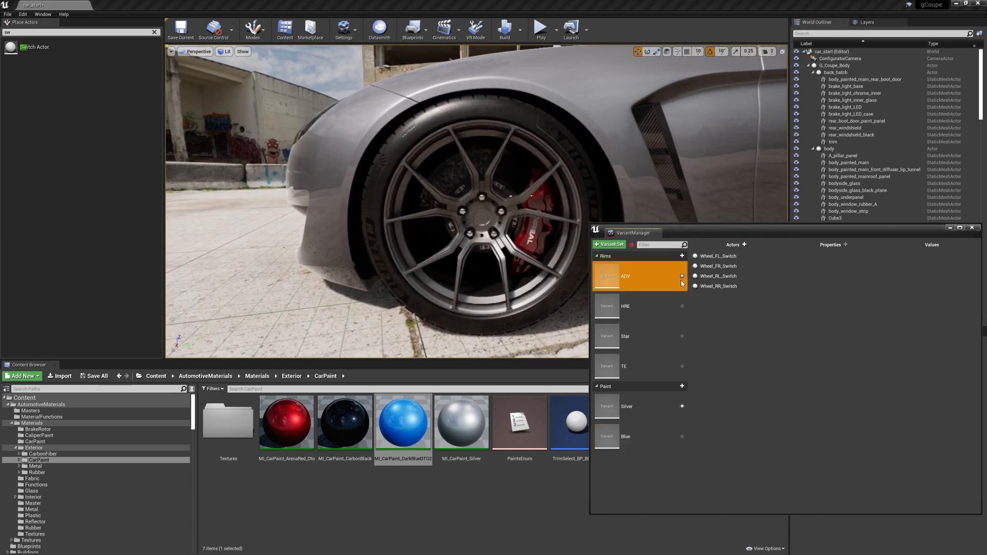
right_click(612, 279)
click(638, 371)
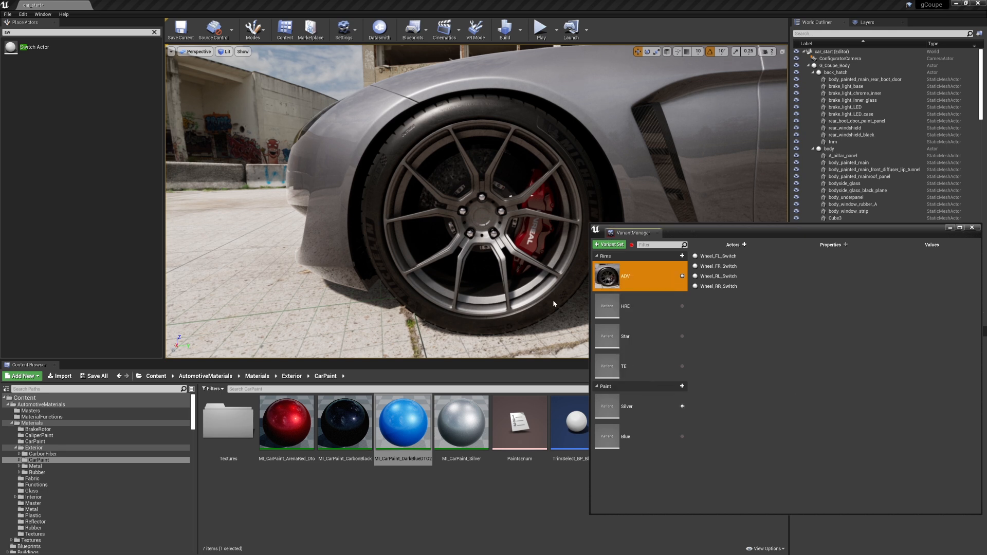
right_drag(437, 206, 462, 202)
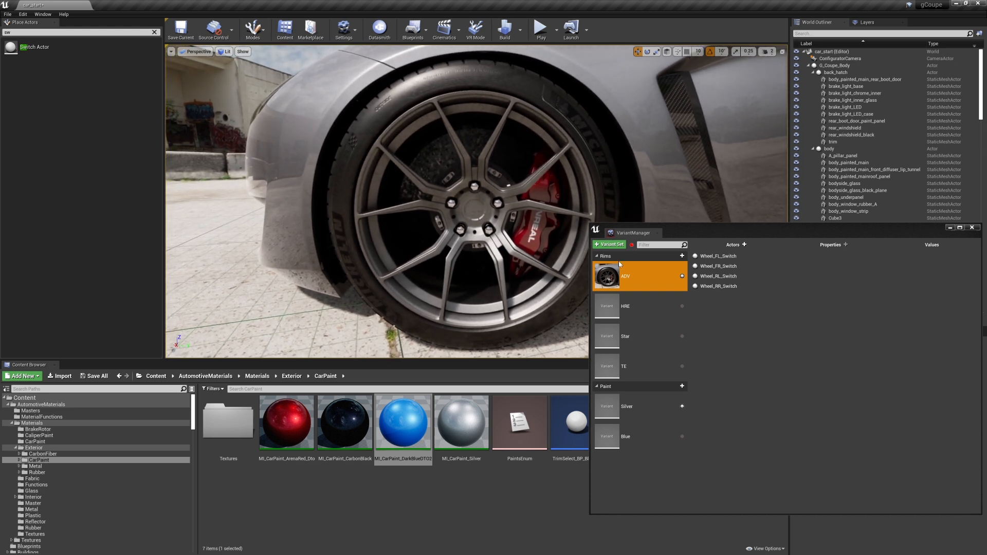
right_click(606, 284)
click(636, 382)
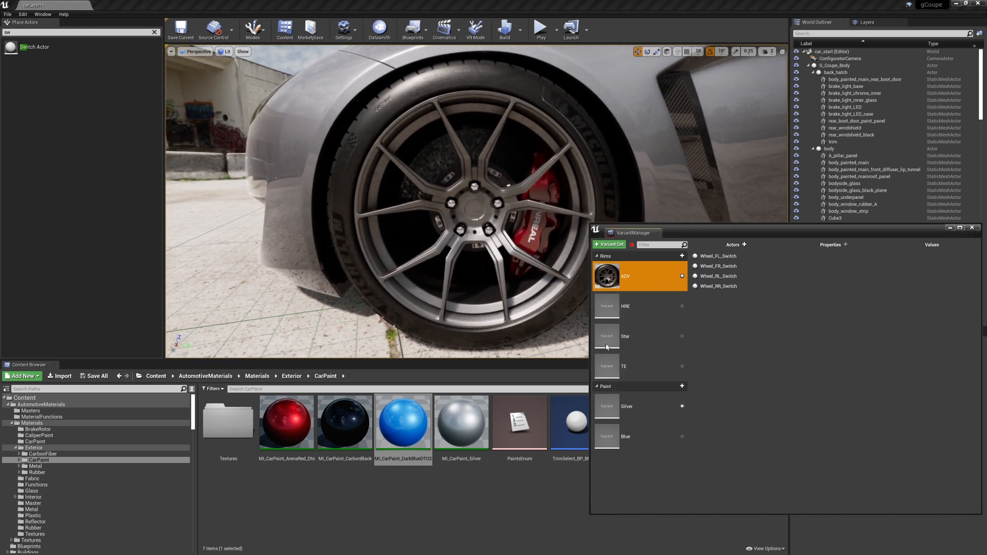
Step: Activate the HRE rim variant and set its thumbnail from the same wheel close-up in the viewport
click(682, 307)
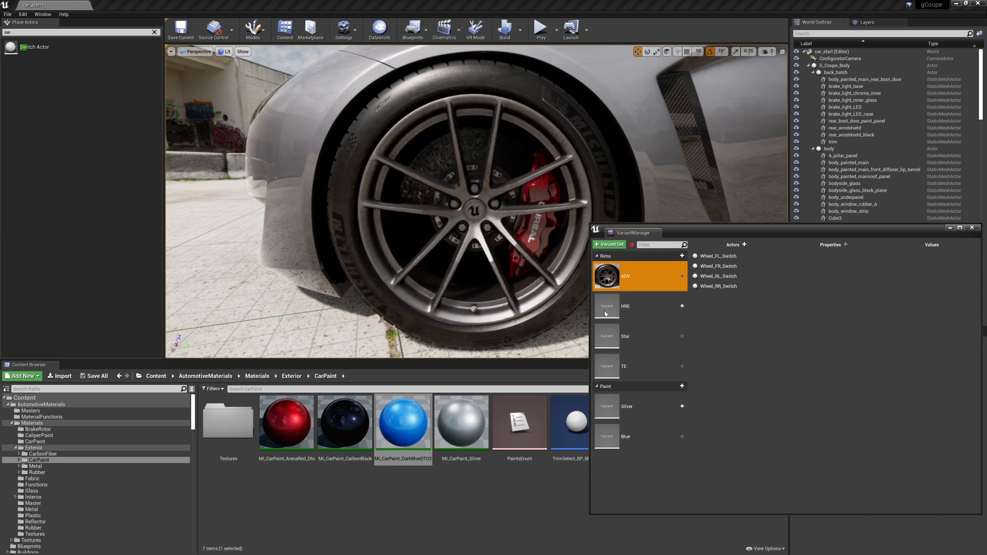
click(612, 310)
right_click(612, 310)
click(635, 407)
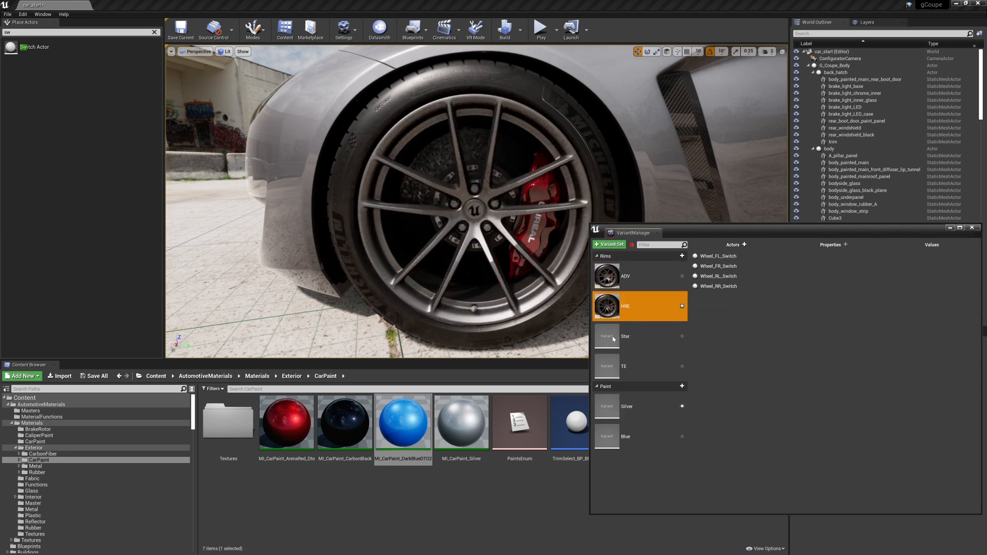
Step: Activate the Star rim variant and capture its thumbnail from the viewport's wheel close-up
click(684, 338)
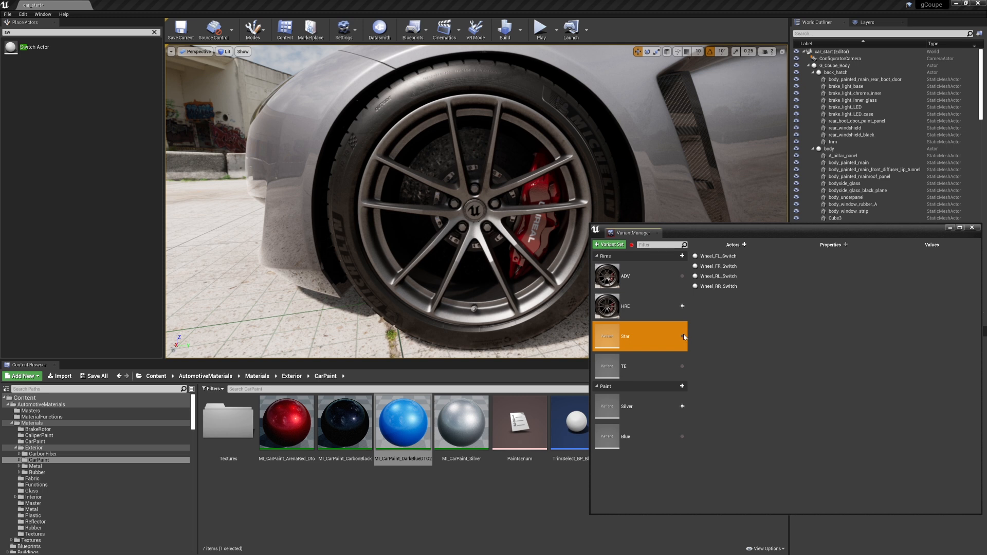
click(682, 336)
right_click(611, 335)
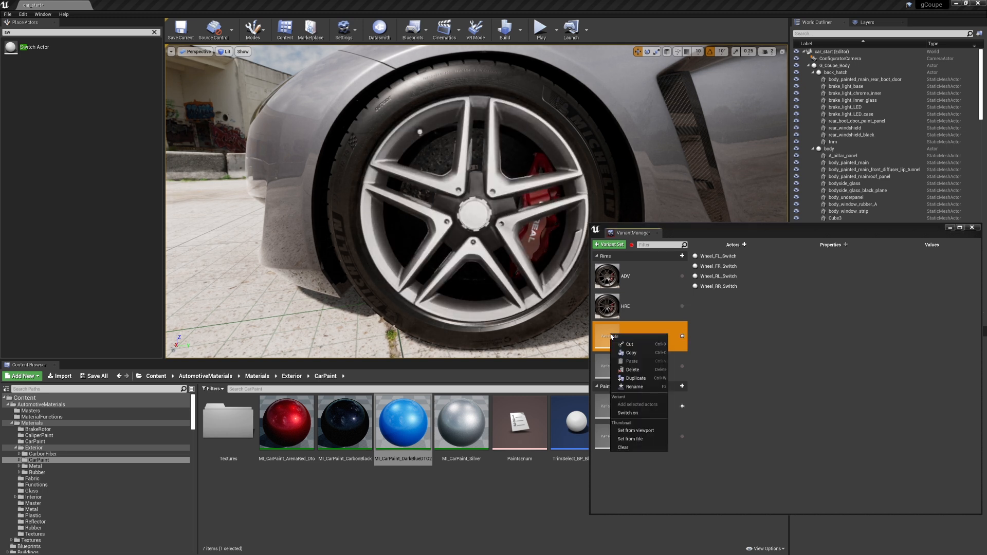
click(635, 431)
Step: Activate the TE rim variant and use the current viewport wheel view as its thumbnail
click(683, 366)
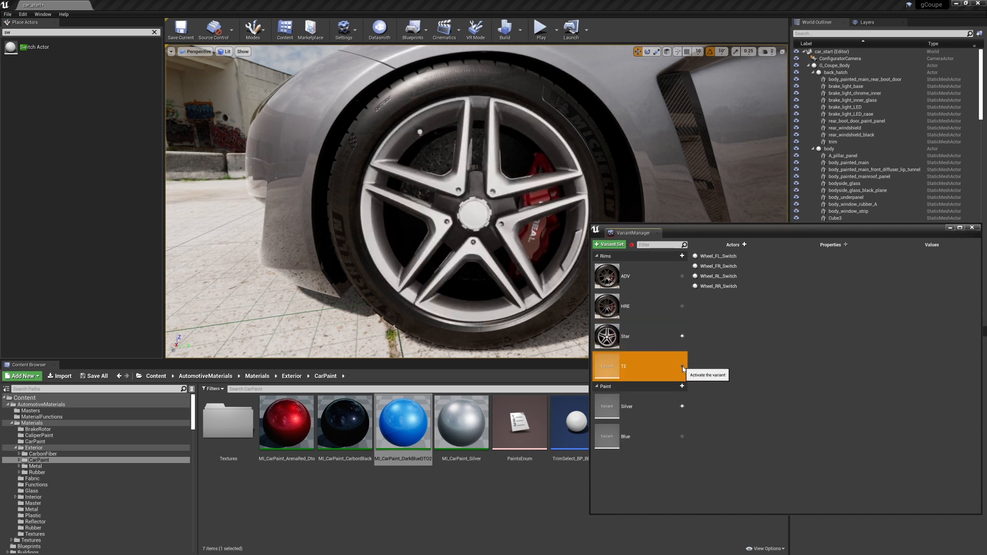
click(683, 367)
right_click(612, 366)
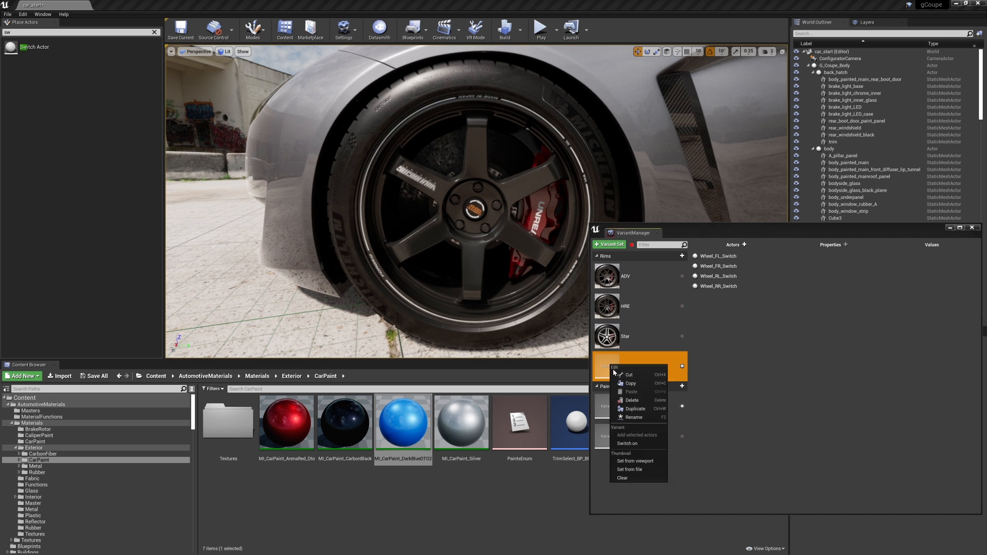
click(644, 461)
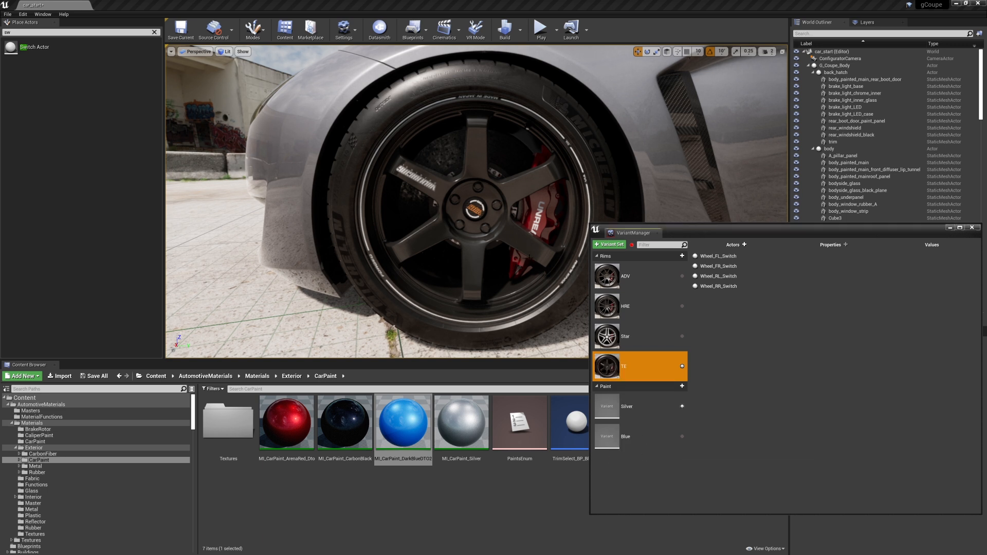
Step: Test the rims by activating the Star, HRE and ADV variants in turn
click(683, 336)
click(683, 307)
click(682, 276)
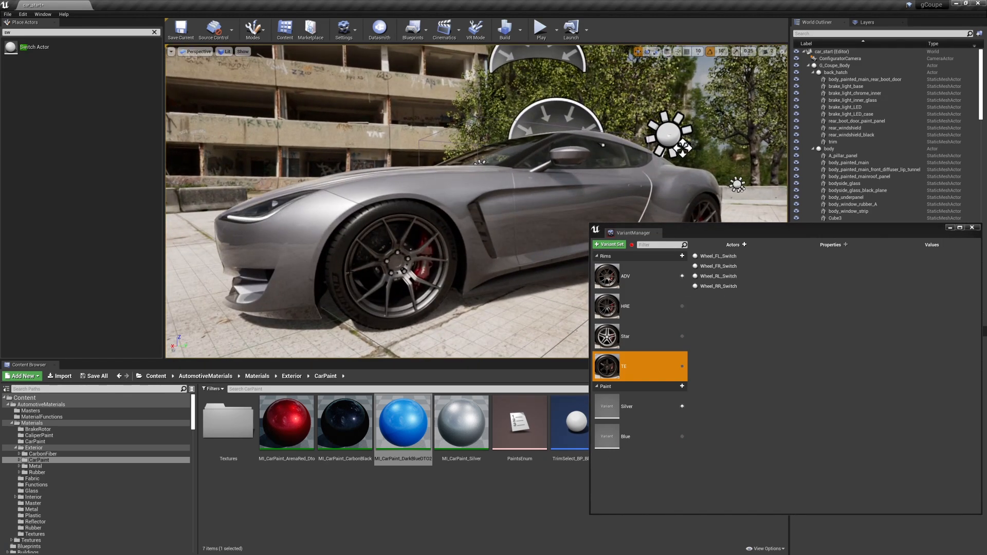
Step: Open the thumbnail options of the Silver paint variant
right_click(609, 405)
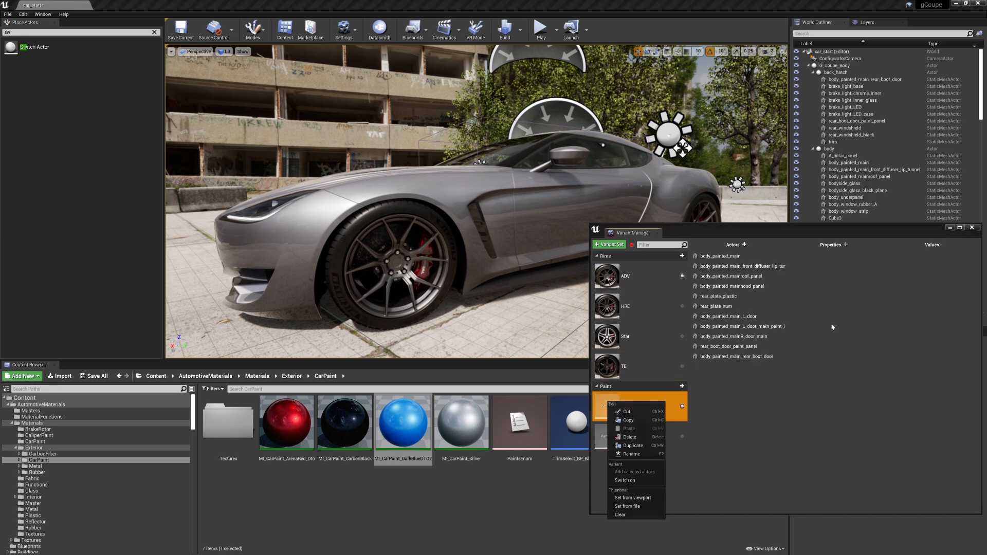
key(Escape)
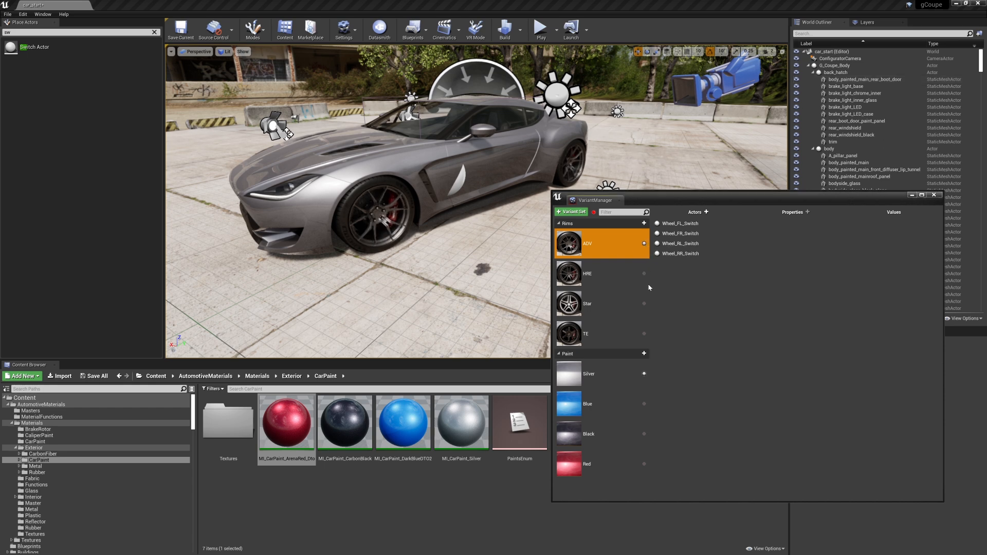
Step: Switch the car's rims through the HRE, Star and TE variants to check them on the whole car
click(644, 304)
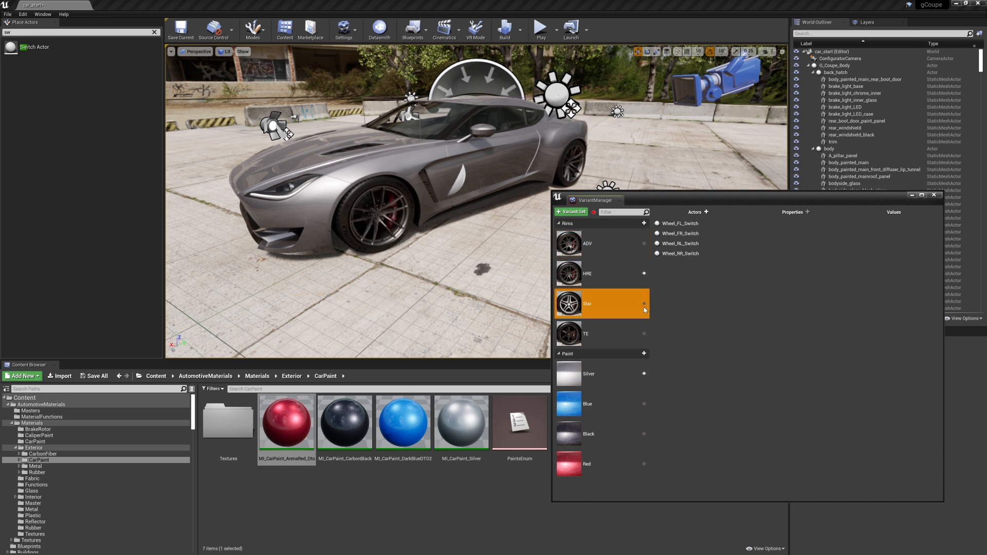
click(644, 304)
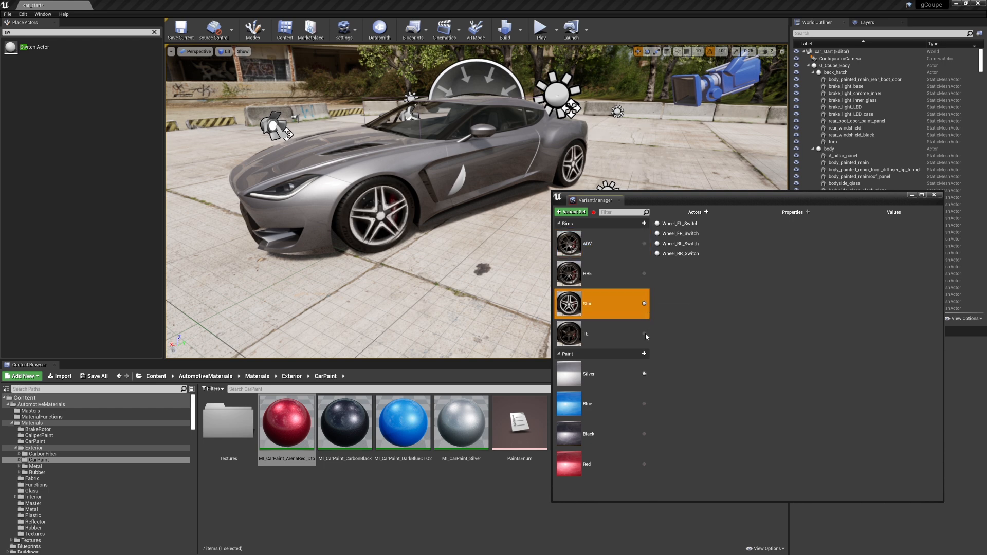
click(645, 334)
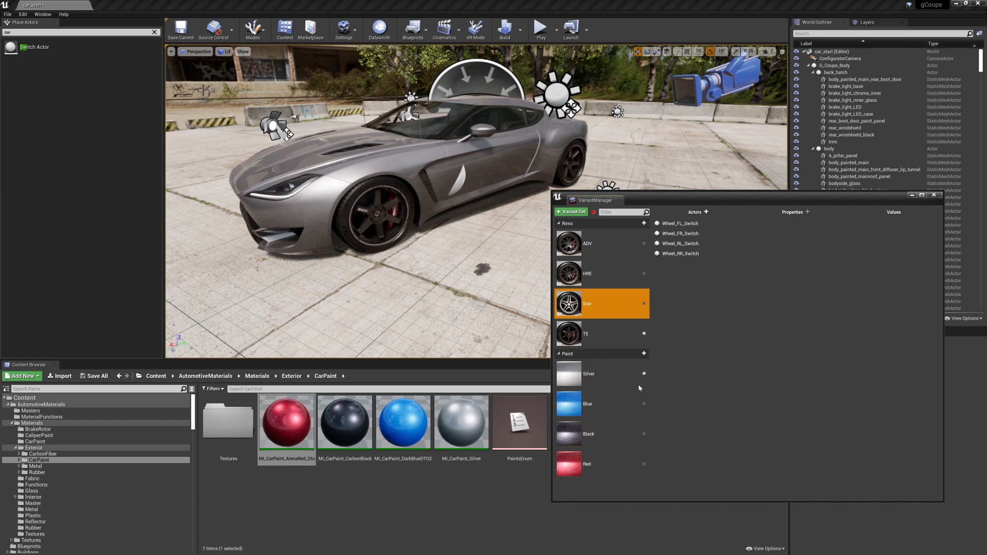
Step: Test the paints by activating the Blue, Black and Red variants, and return to Silver by way of Blue
click(647, 374)
click(644, 404)
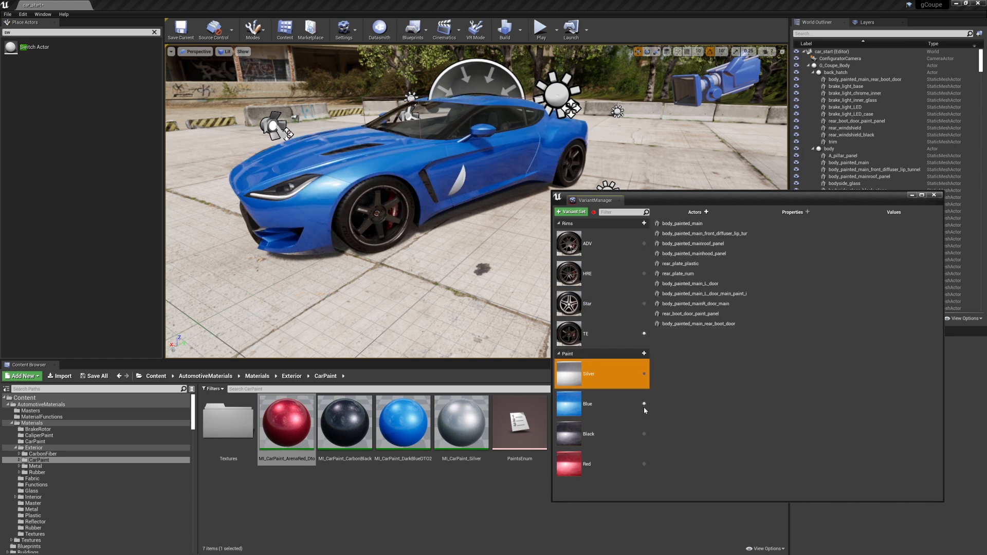
click(645, 434)
click(645, 463)
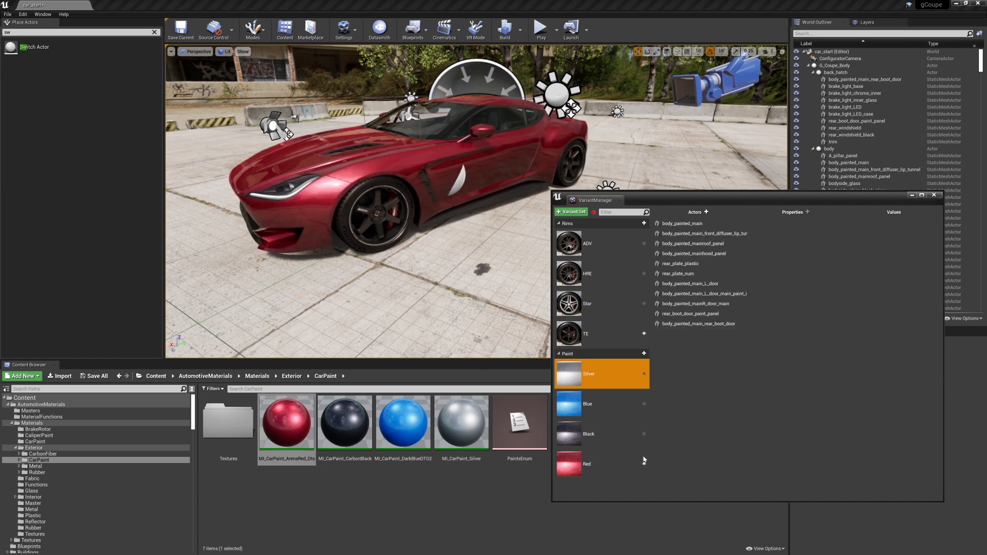
click(644, 403)
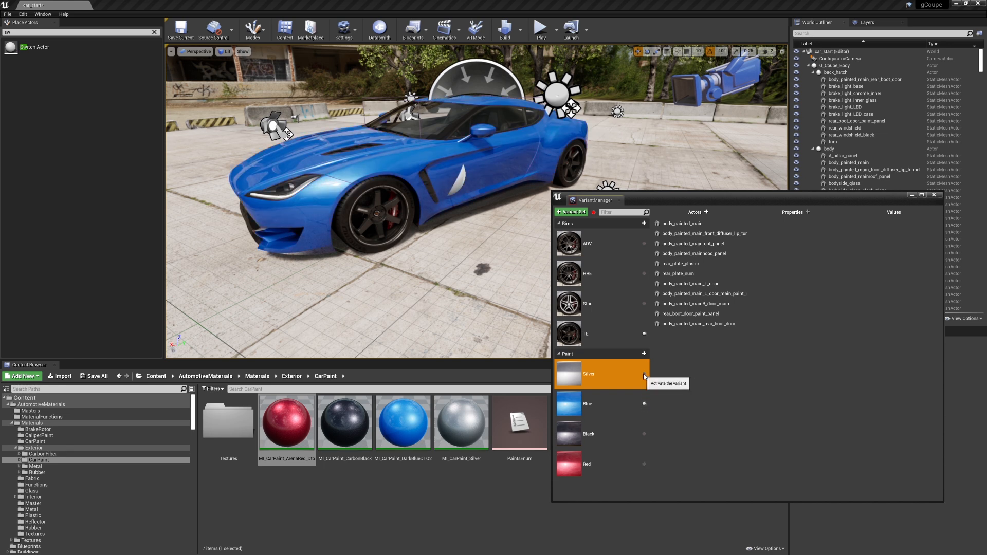
click(644, 374)
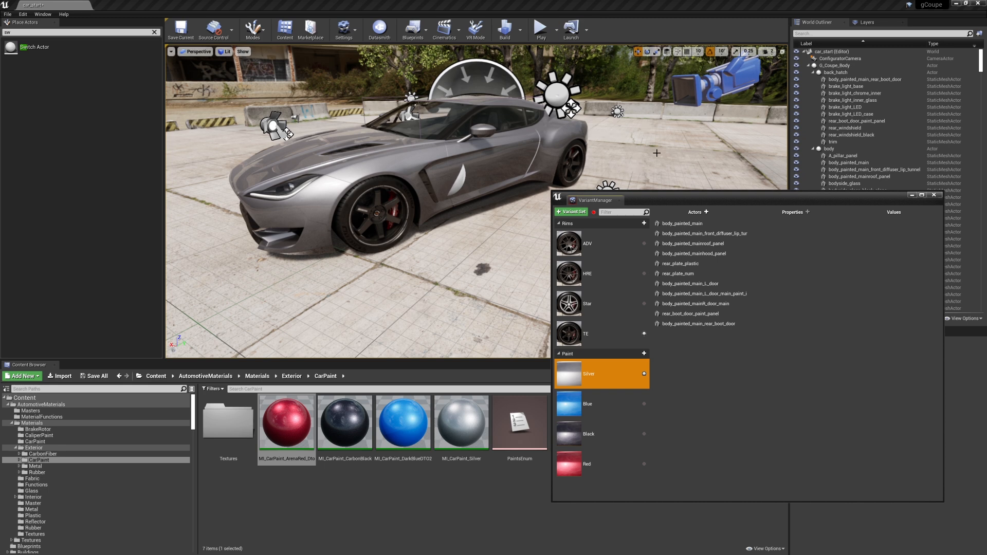
Step: Reframe the car and move the Variant Manager window so that it uncovers the car's upper body and the World Outliner
right_drag(658, 152, 632, 138)
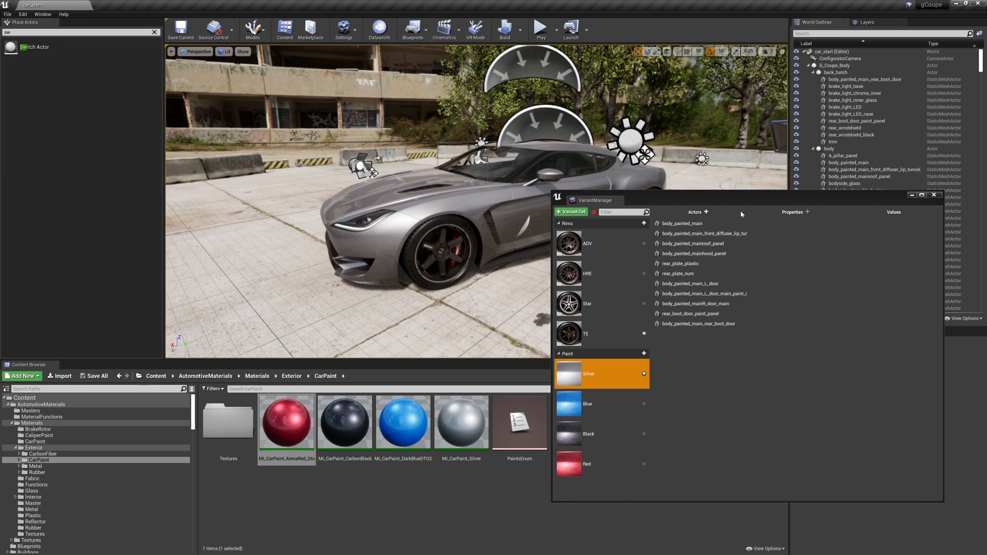
drag(748, 201, 661, 193)
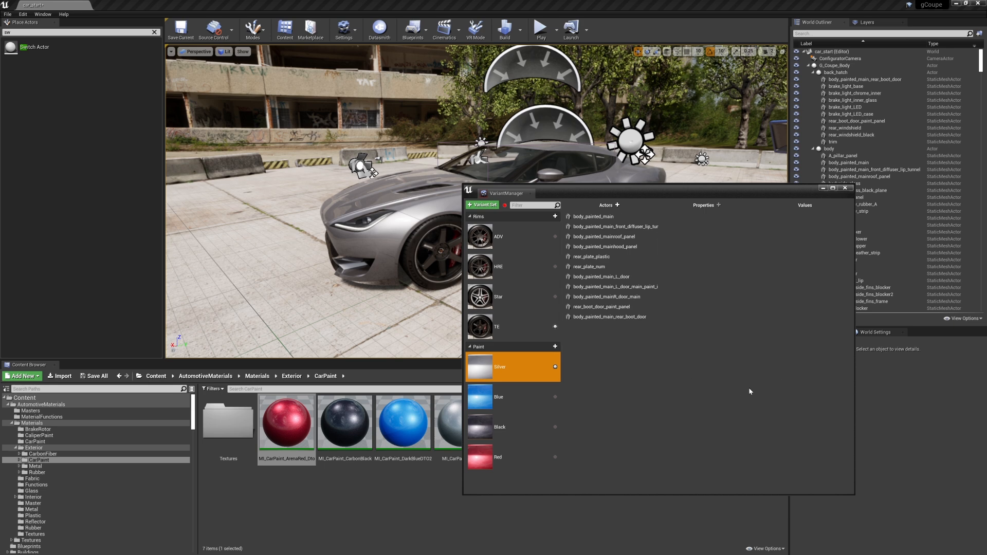
drag(730, 197, 638, 252)
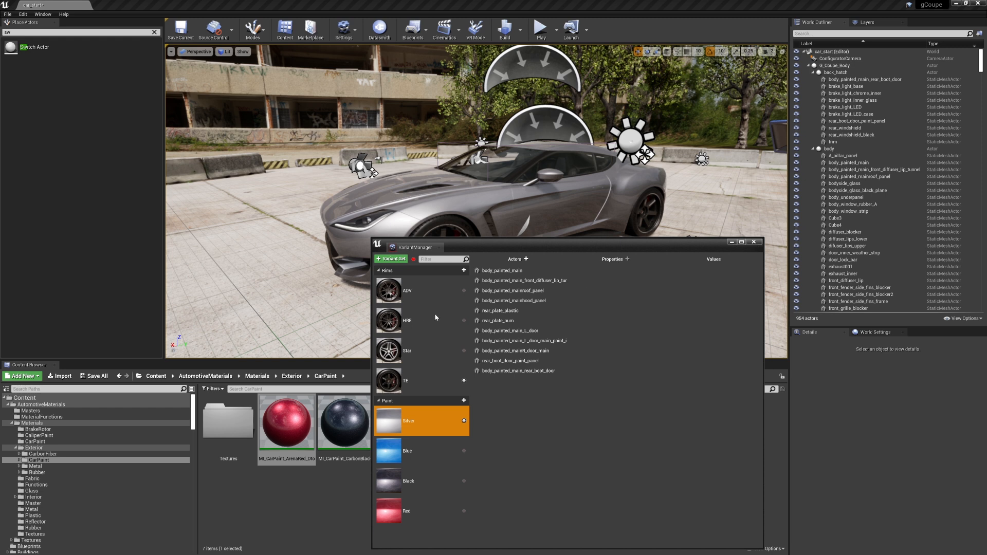